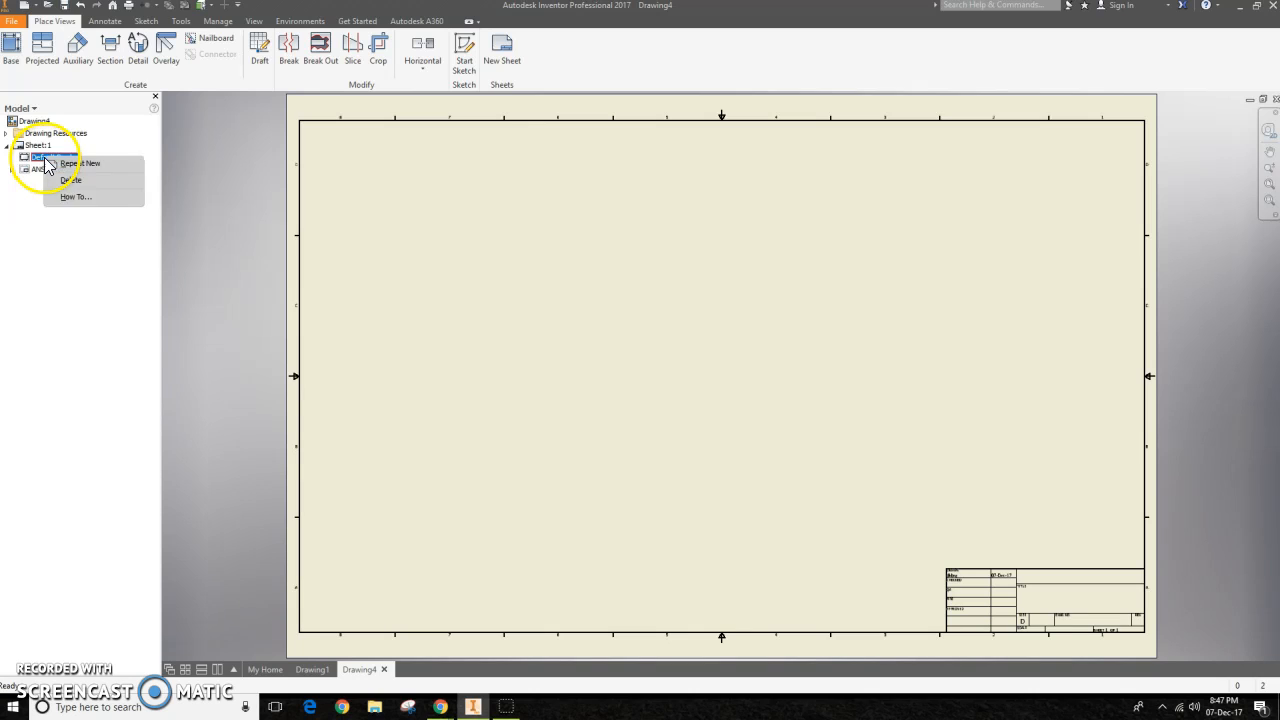
# Delete the default border and the ANSI title block from Sheet:1.
pyautogui.click(78, 184)
pyautogui.rightClick(45, 158)
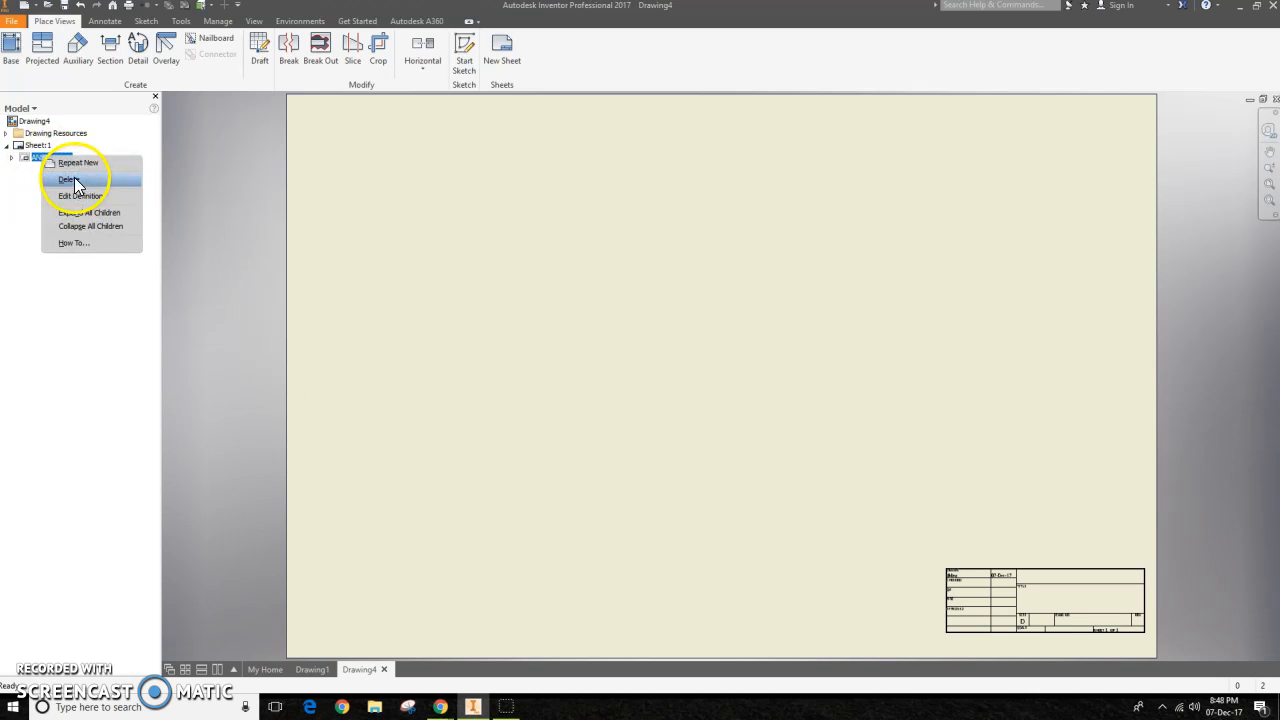
pyautogui.click(68, 180)
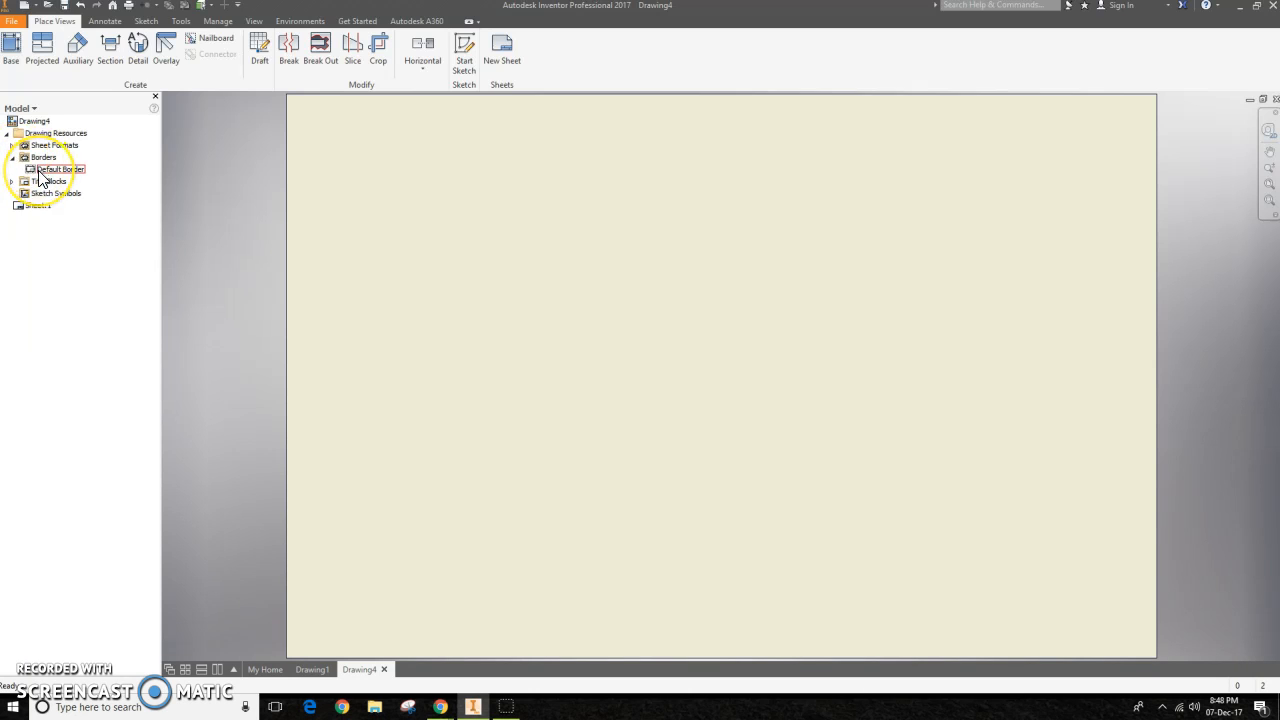
pyautogui.click(12, 157)
pyautogui.click(12, 169)
pyautogui.click(12, 169)
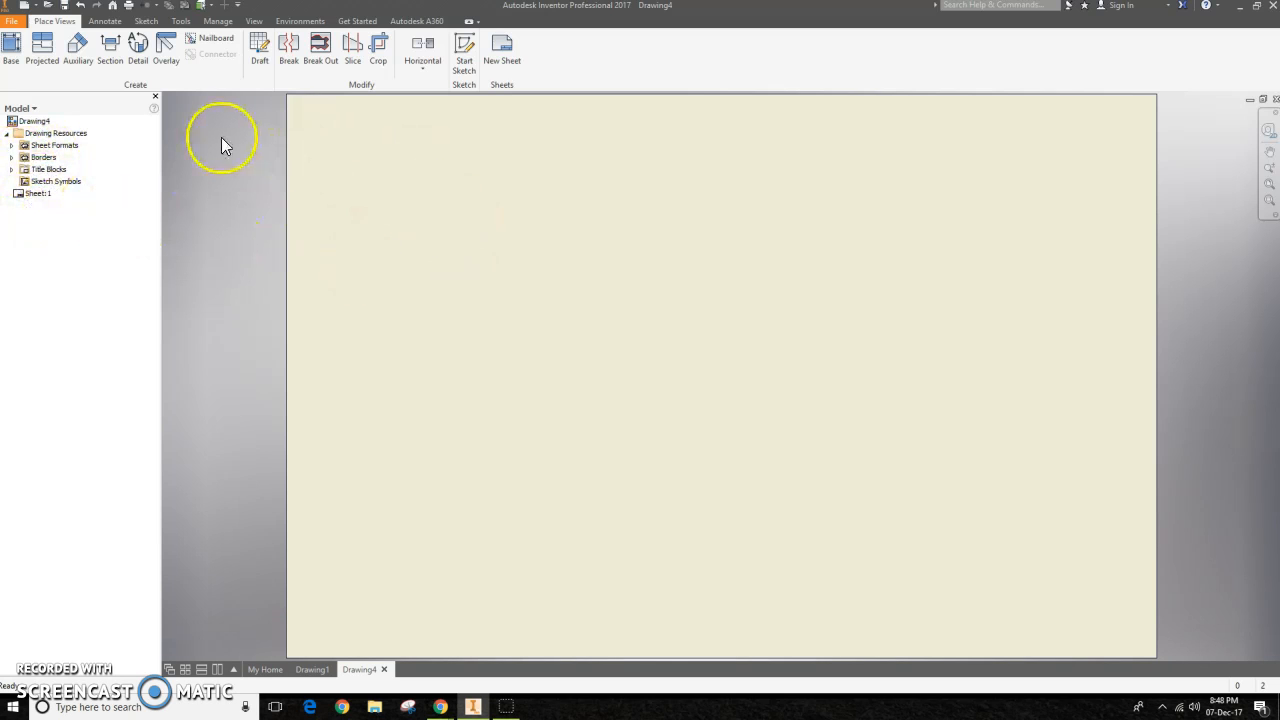
# Start a new border definition and sketch a rectangle just inside the sheet edges.
pyautogui.click(216, 22)
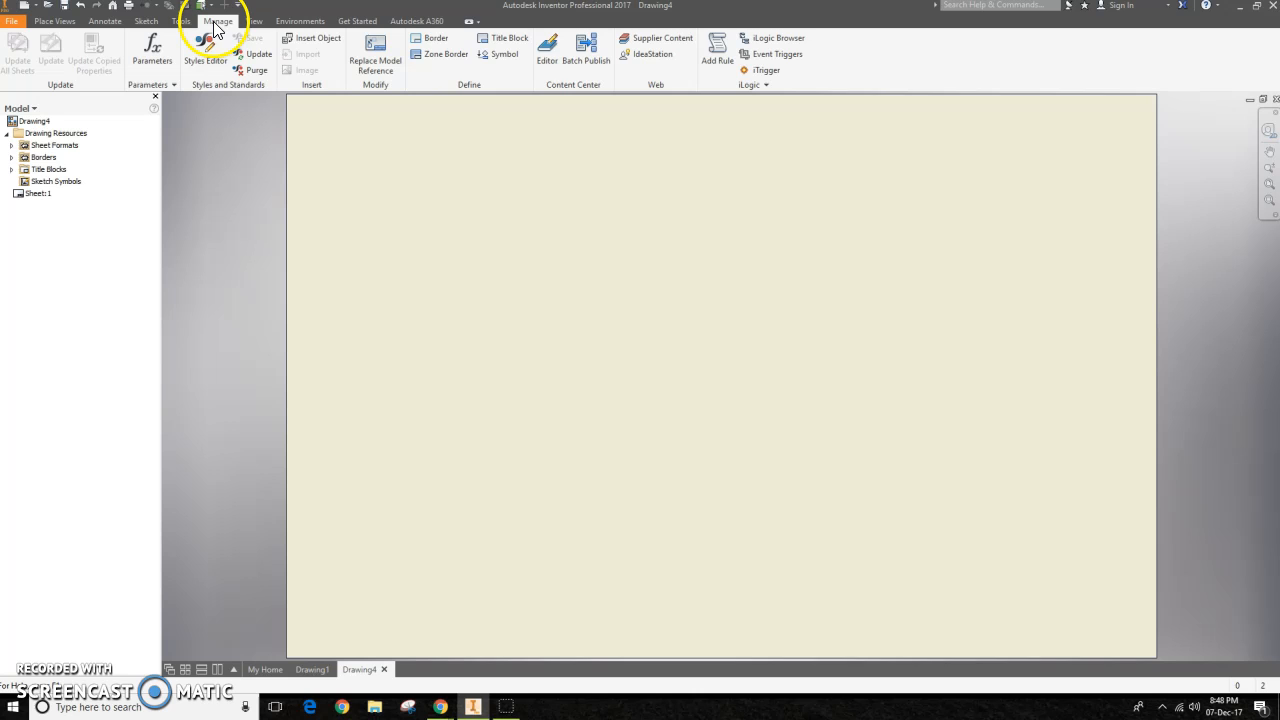
pyautogui.click(429, 44)
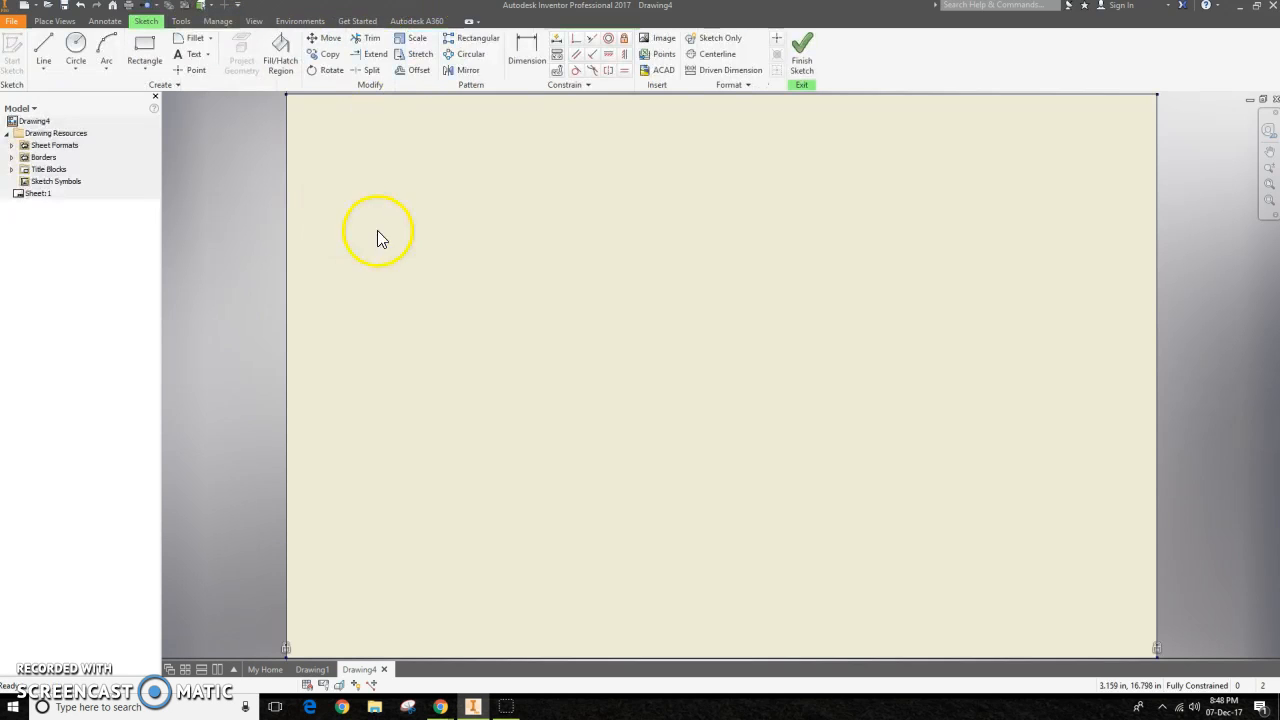
pyautogui.click(144, 48)
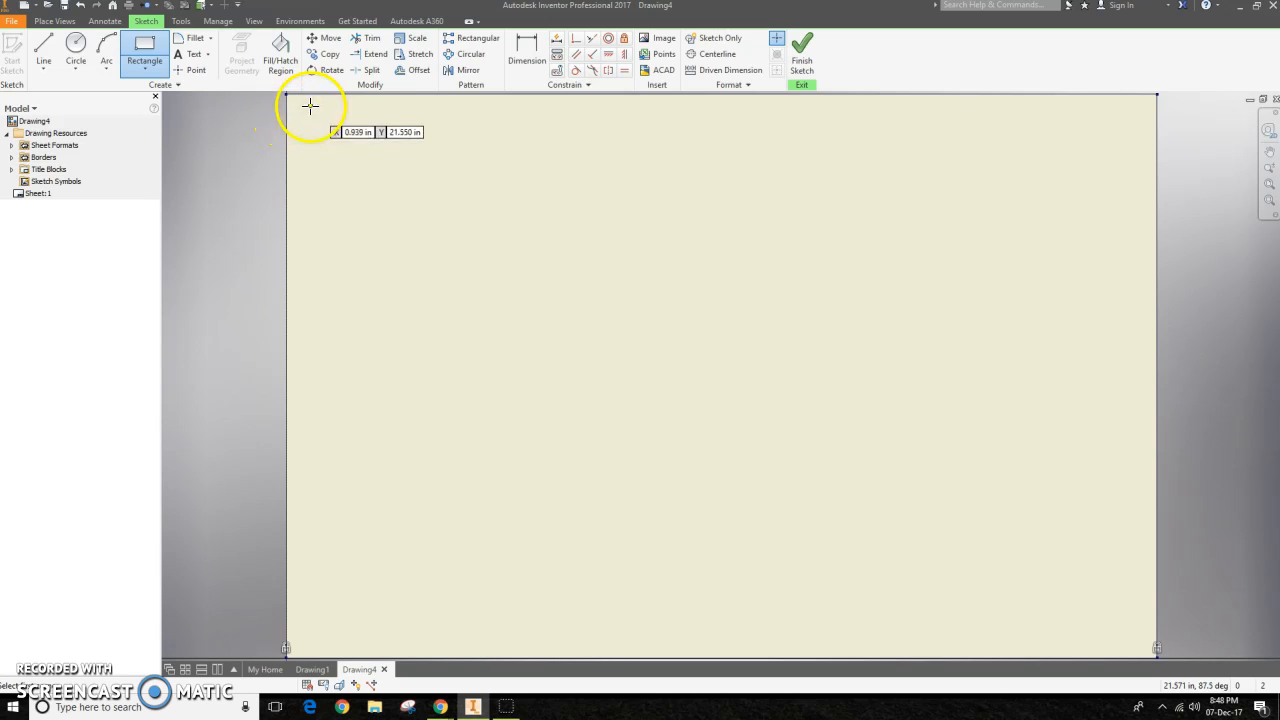
pyautogui.click(295, 105)
pyautogui.click(1130, 636)
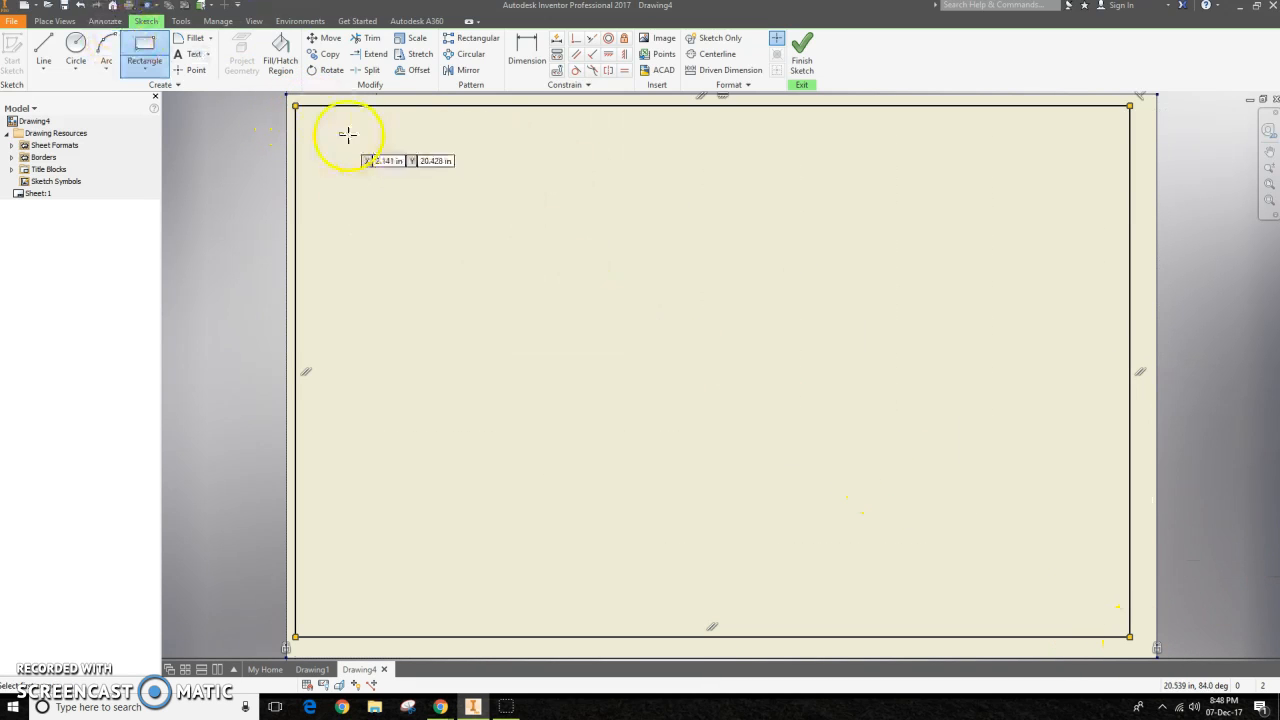
# Dimension the border rectangle's top and left edges 0.25 in from the matching sheet edges.
pyautogui.click(526, 50)
pyautogui.click(450, 105)
pyautogui.click(252, 104)
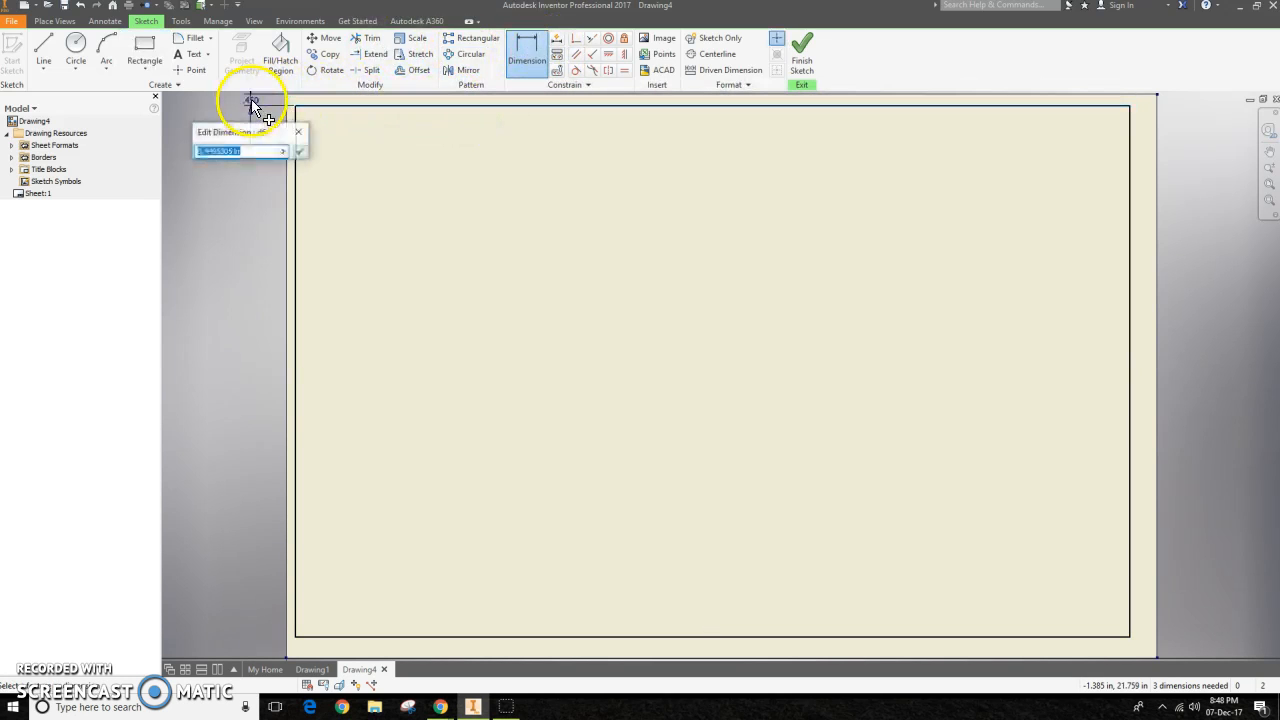
pyautogui.press('Return')
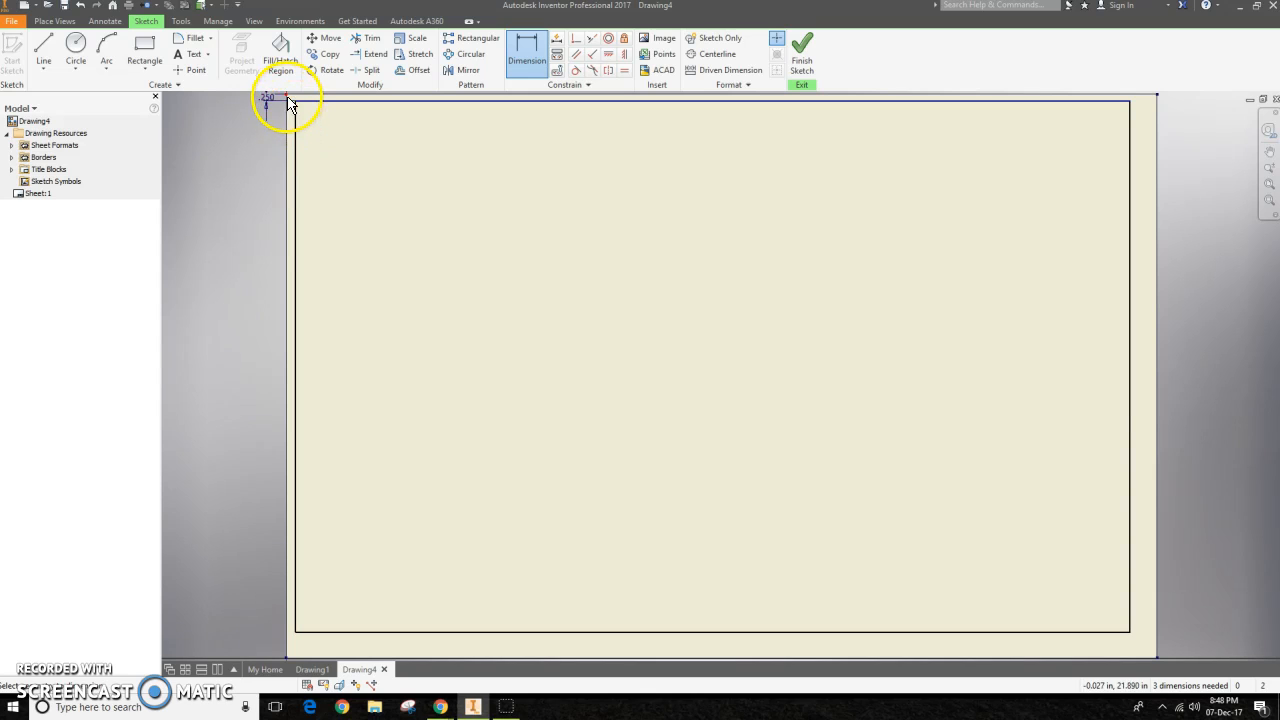
pyautogui.click(295, 118)
pyautogui.click(287, 118)
pyautogui.write('.25')
pyautogui.press('Return')
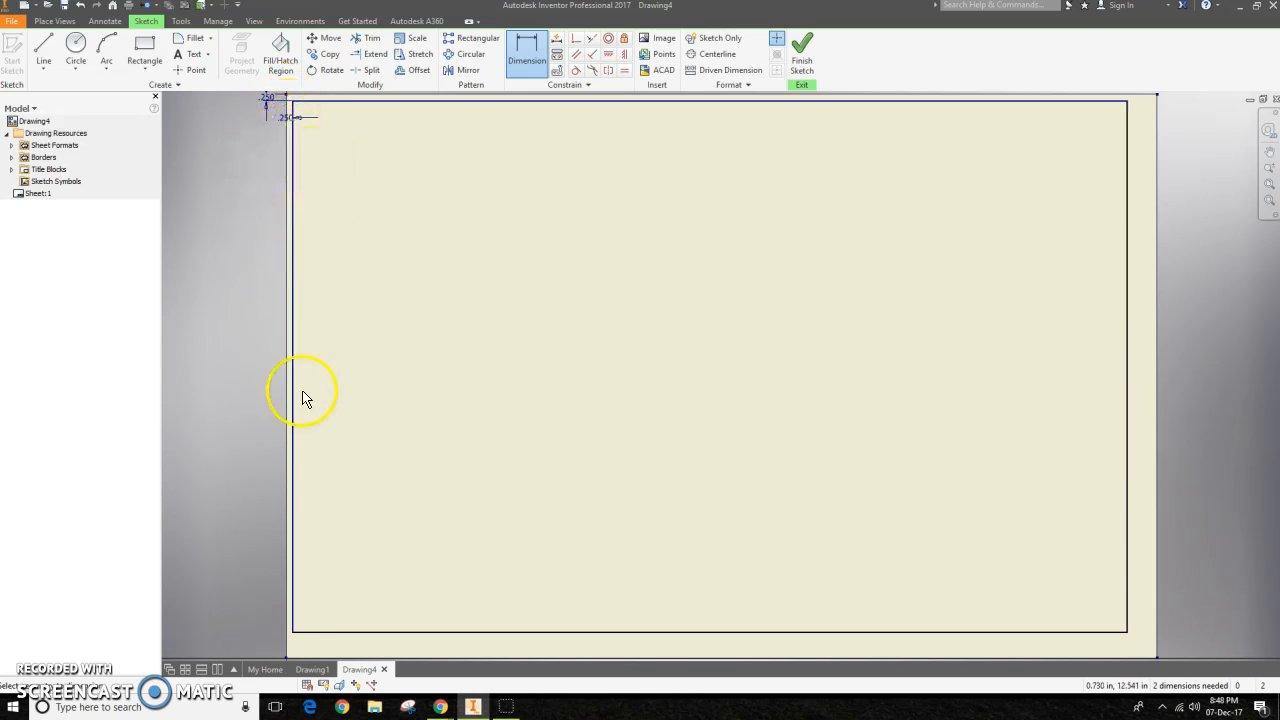
# Dimension the border rectangle's bottom and right edges 0.25 in from the sheet corners.
pyautogui.click(286, 658)
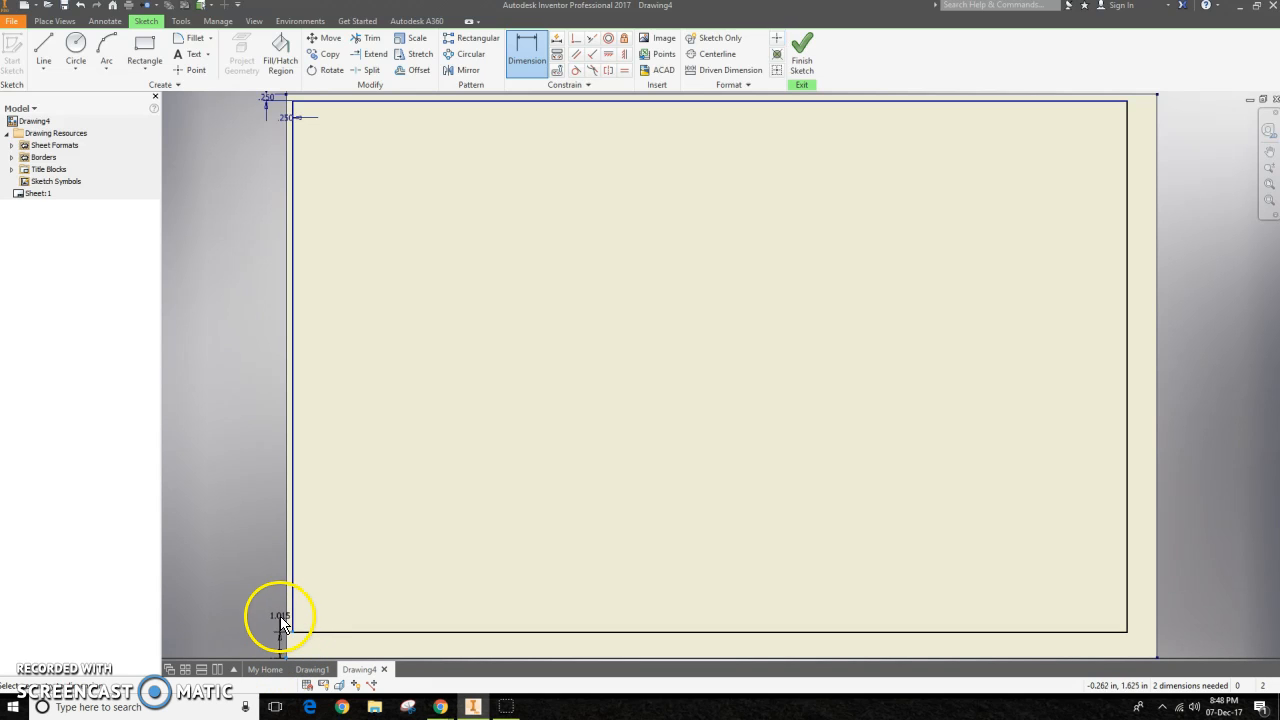
pyautogui.click(268, 634)
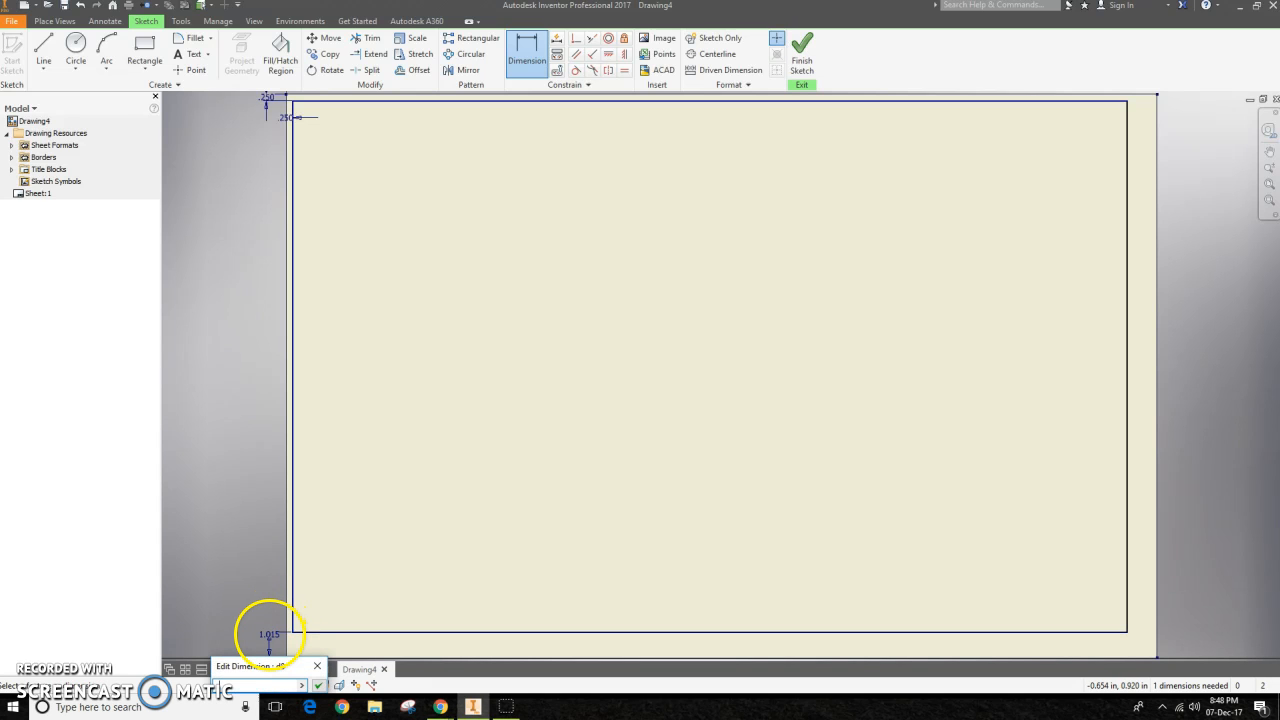
pyautogui.write('.25')
pyautogui.press('Return')
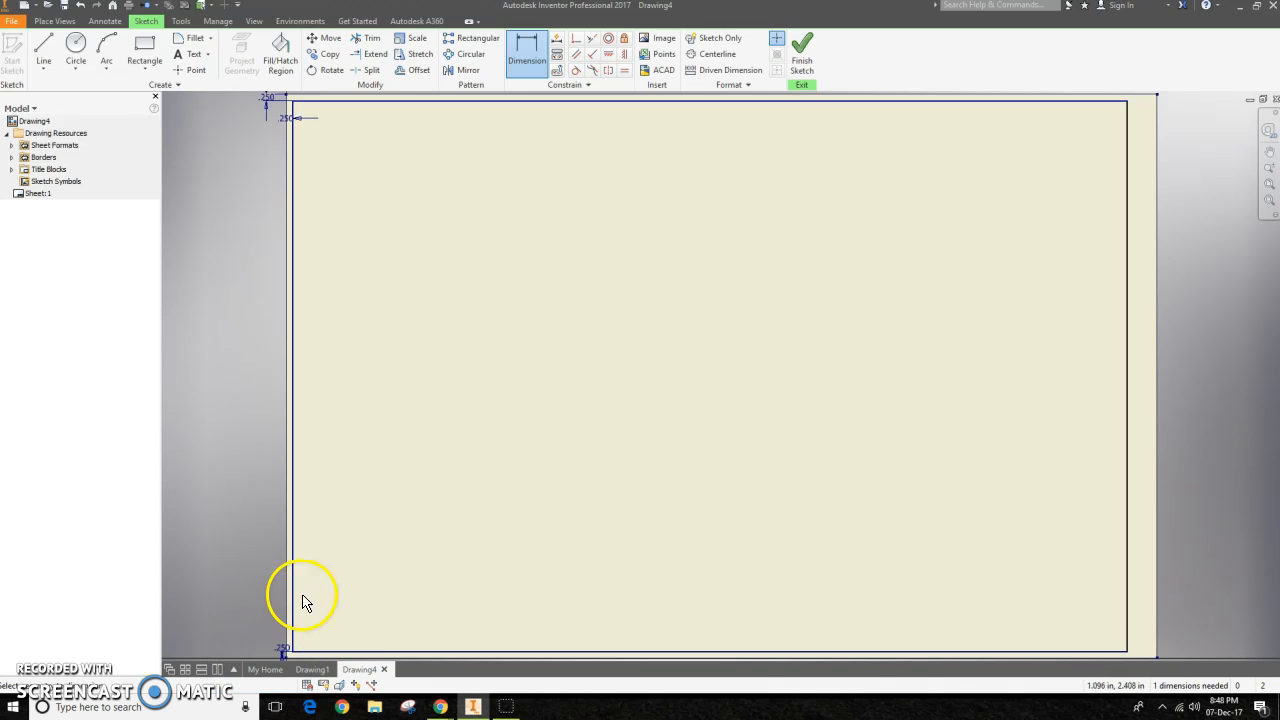
pyautogui.click(1156, 656)
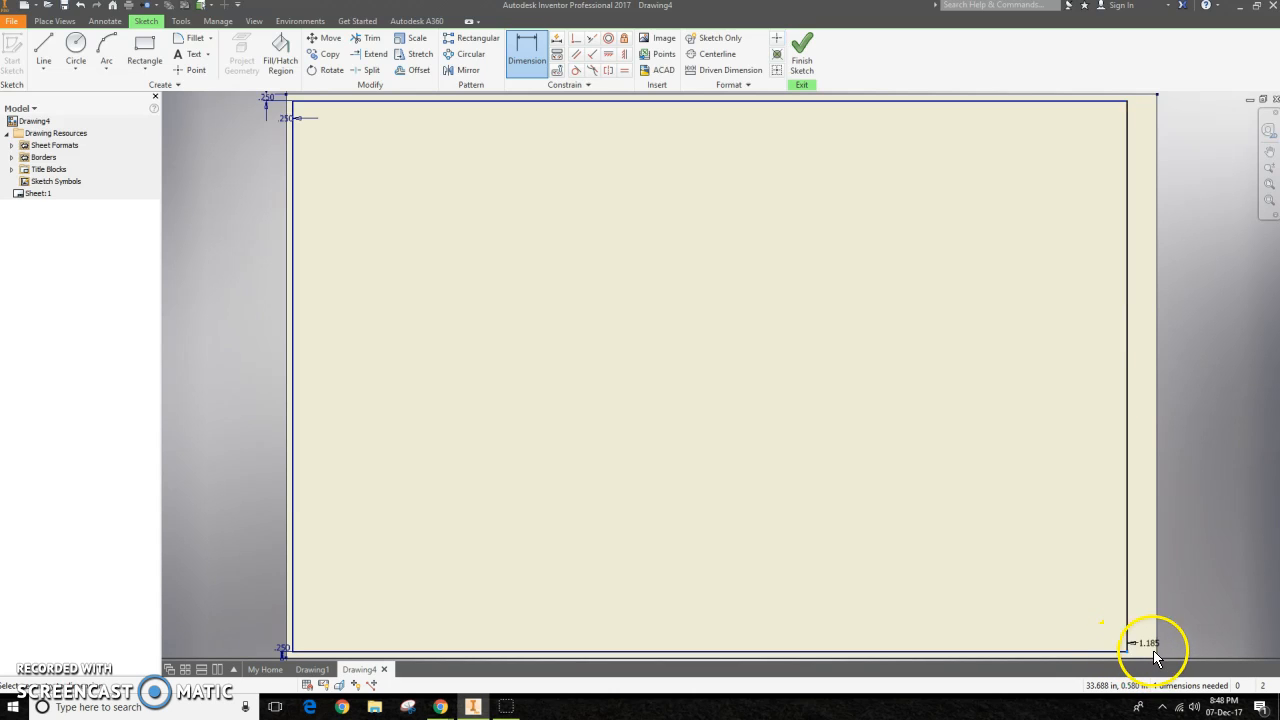
pyautogui.click(1142, 630)
pyautogui.write('.25')
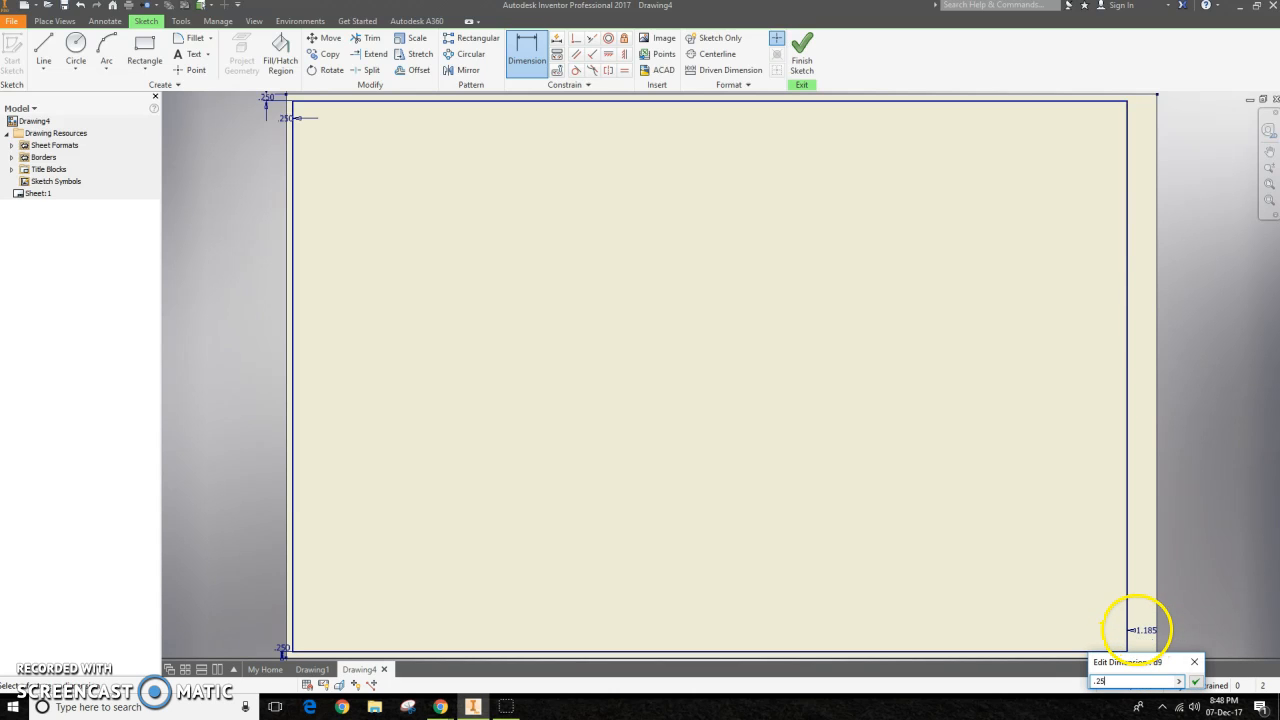
pyautogui.press('Return')
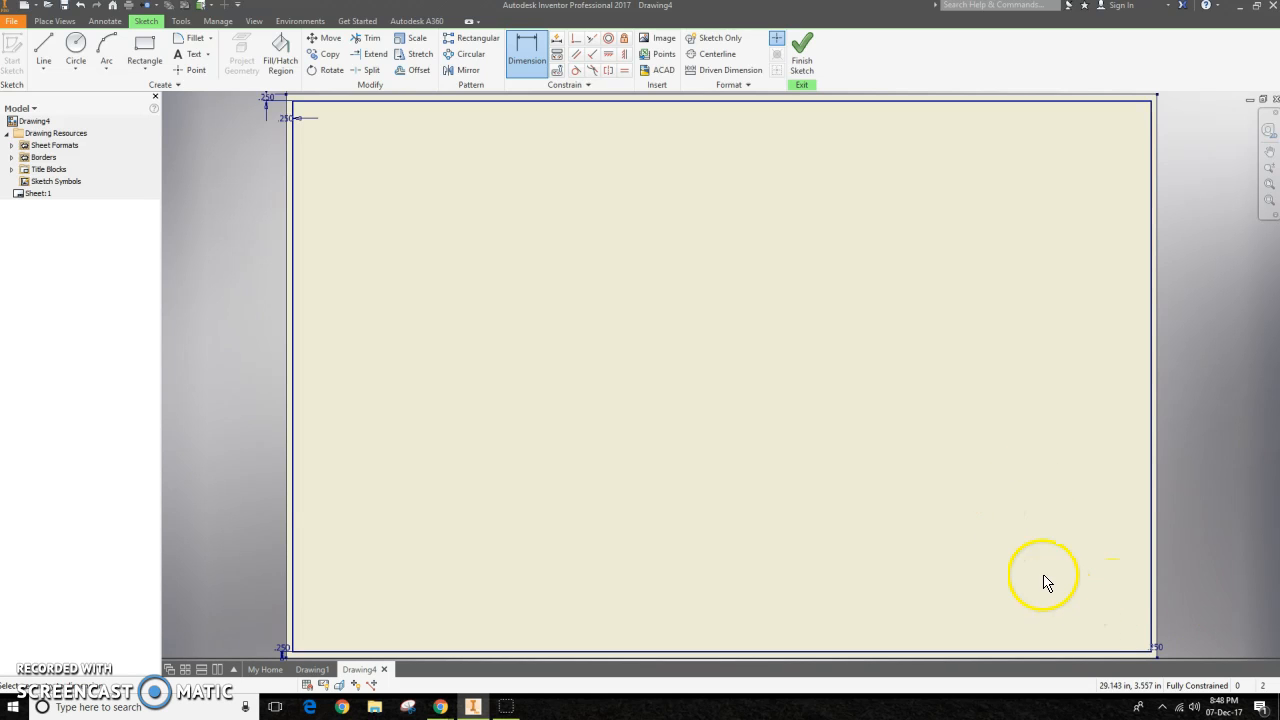
# Finish the border sketch and save the definition with the name Border.
pyautogui.scroll(-3, 709, 532)
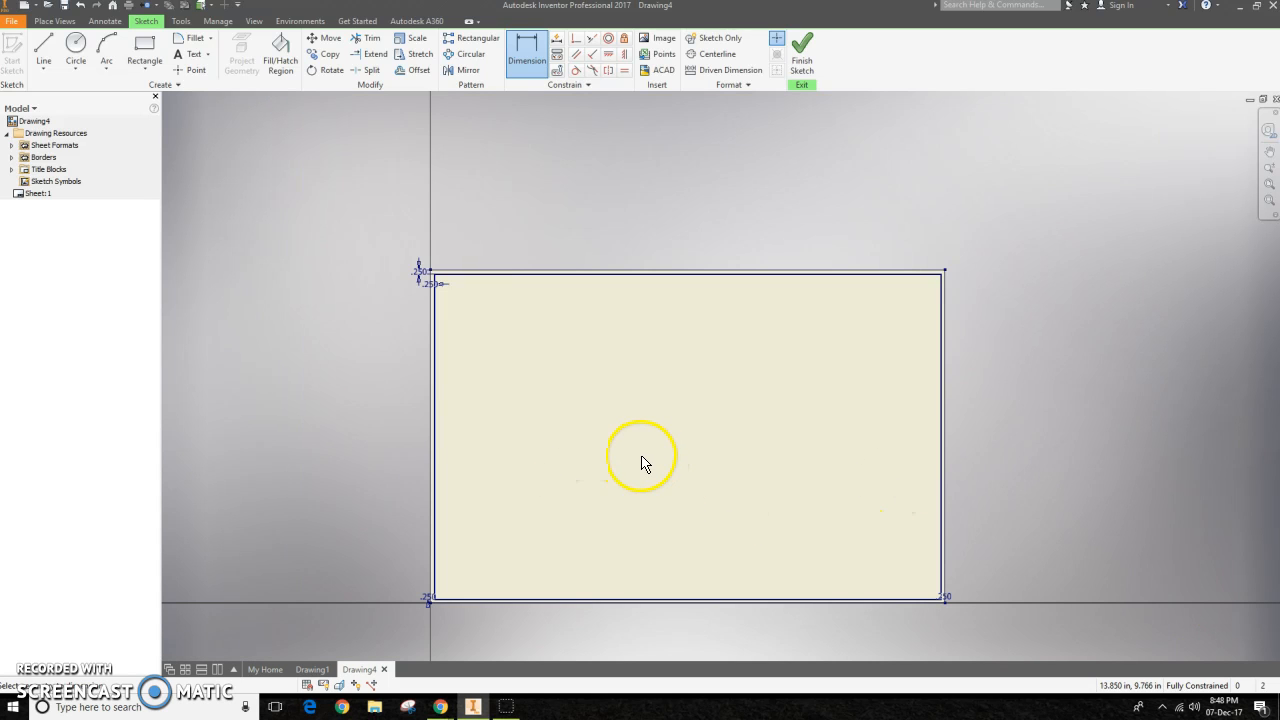
pyautogui.scroll(4, 686, 434)
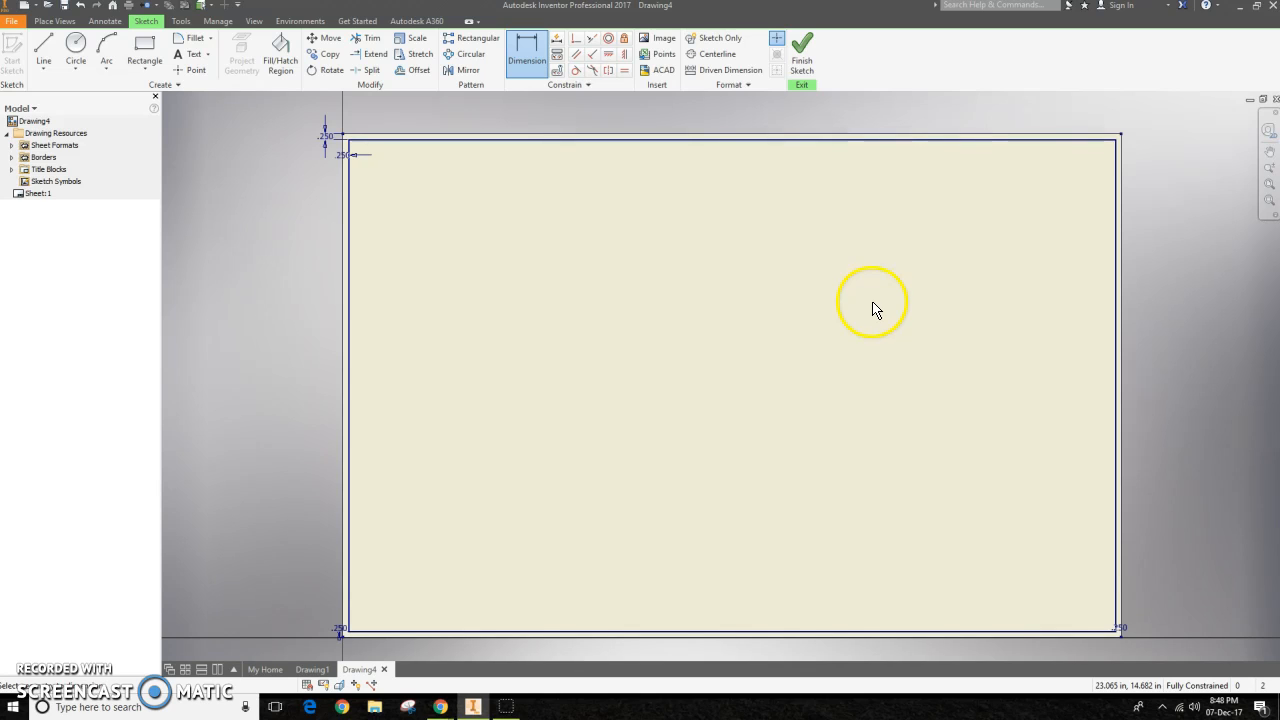
pyautogui.click(801, 68)
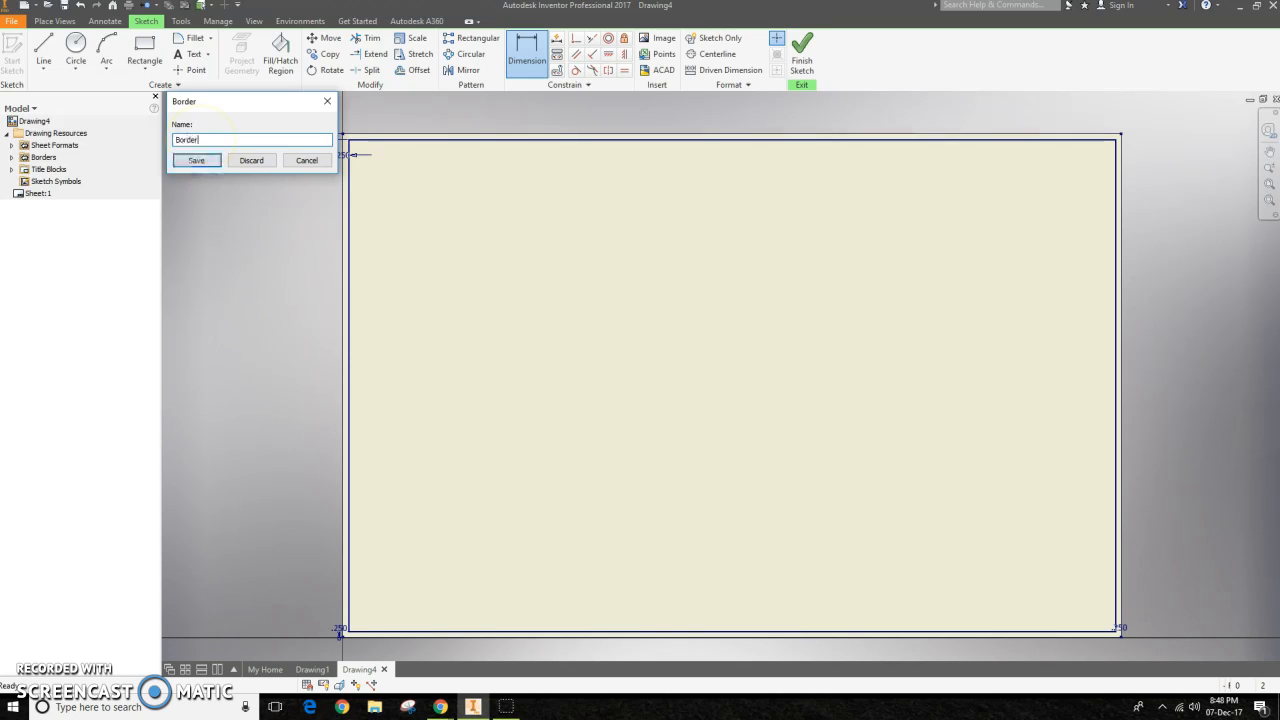
pyautogui.write('Border')
pyautogui.press('Return')
# Insert the custom border named Border from the drawing resources onto the sheet.
pyautogui.click(43, 157)
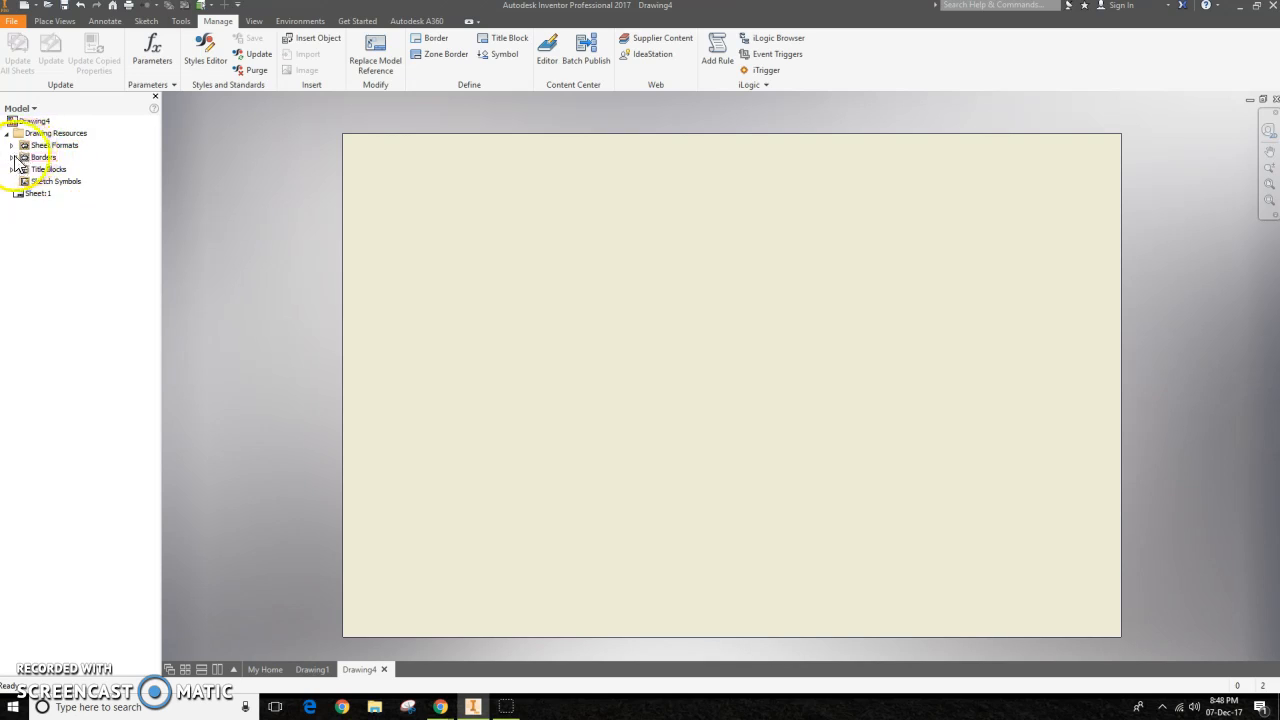
pyautogui.click(12, 157)
pyautogui.doubleClick(45, 181)
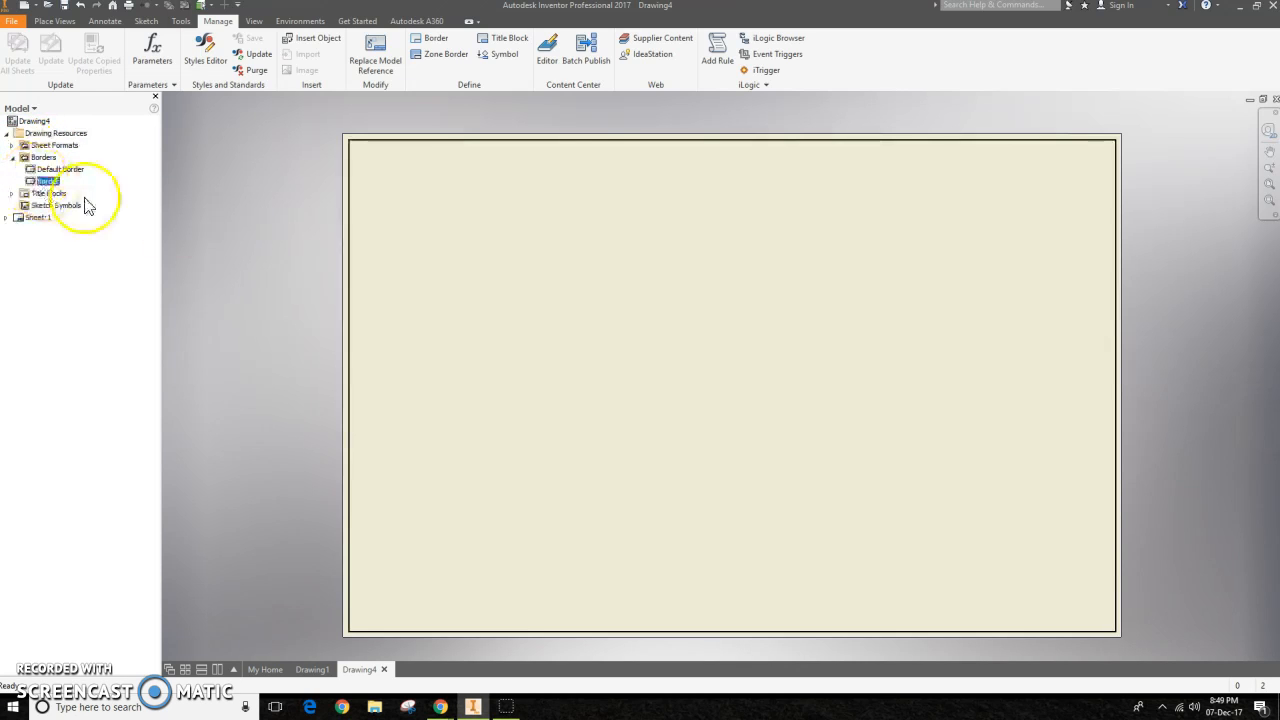
# Edit Sheet:1 to change its size to A.
pyautogui.rightClick(38, 217)
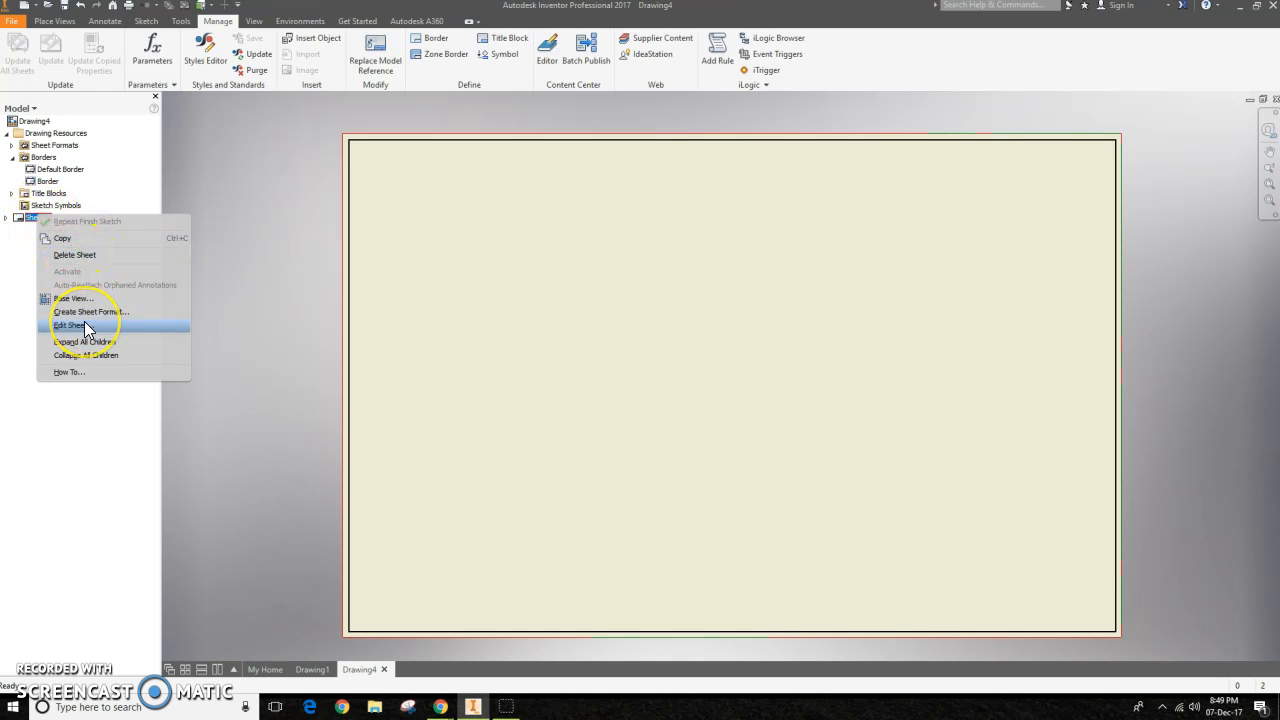
pyautogui.click(17, 291)
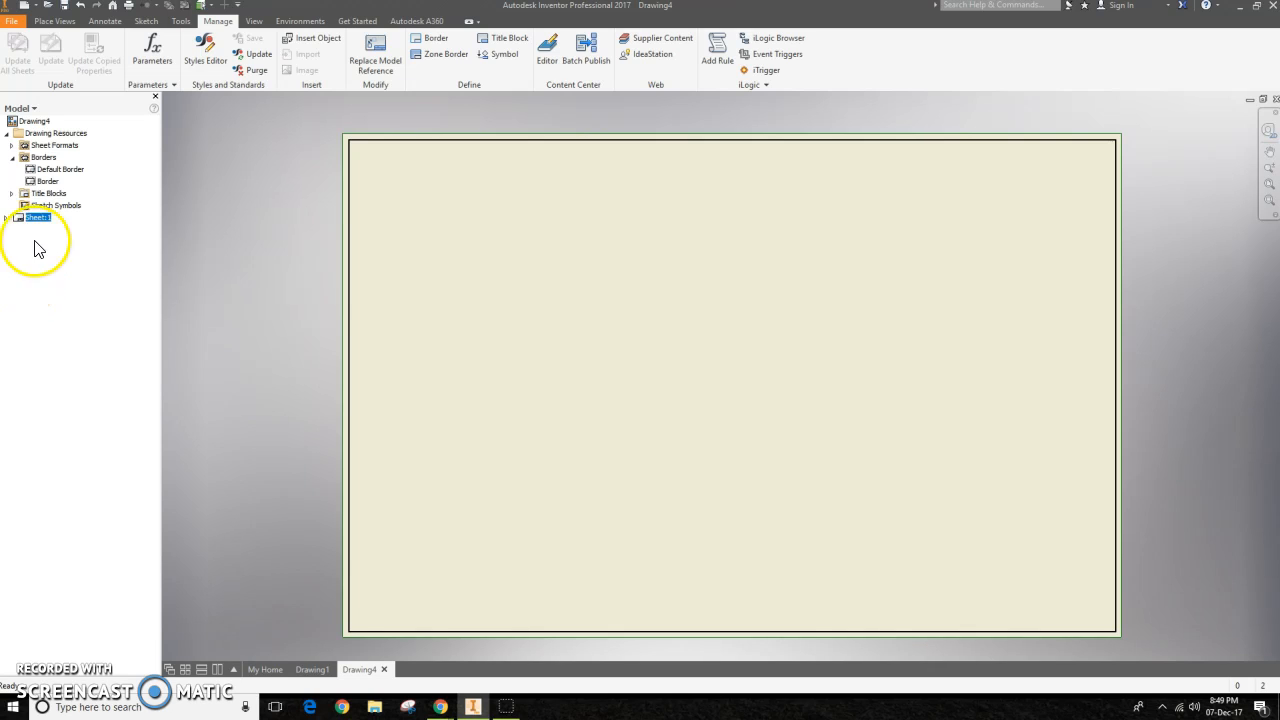
pyautogui.rightClick(27, 218)
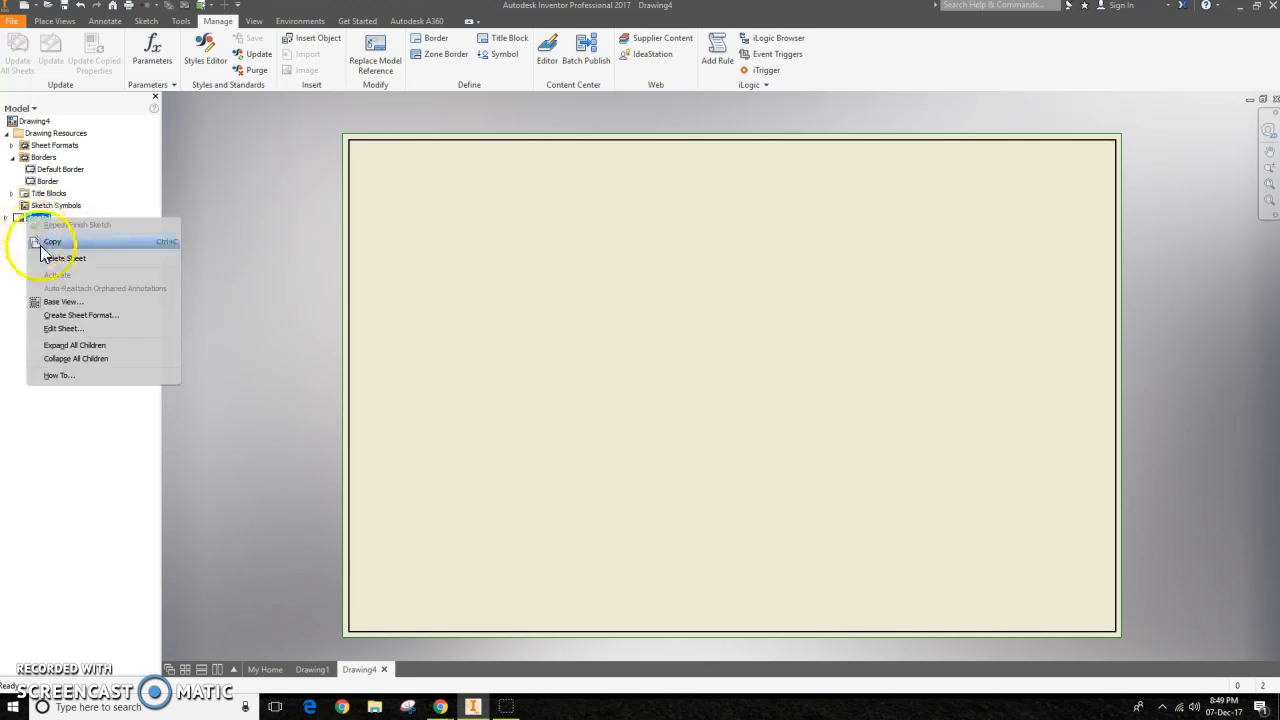
pyautogui.click(65, 328)
pyautogui.click(232, 184)
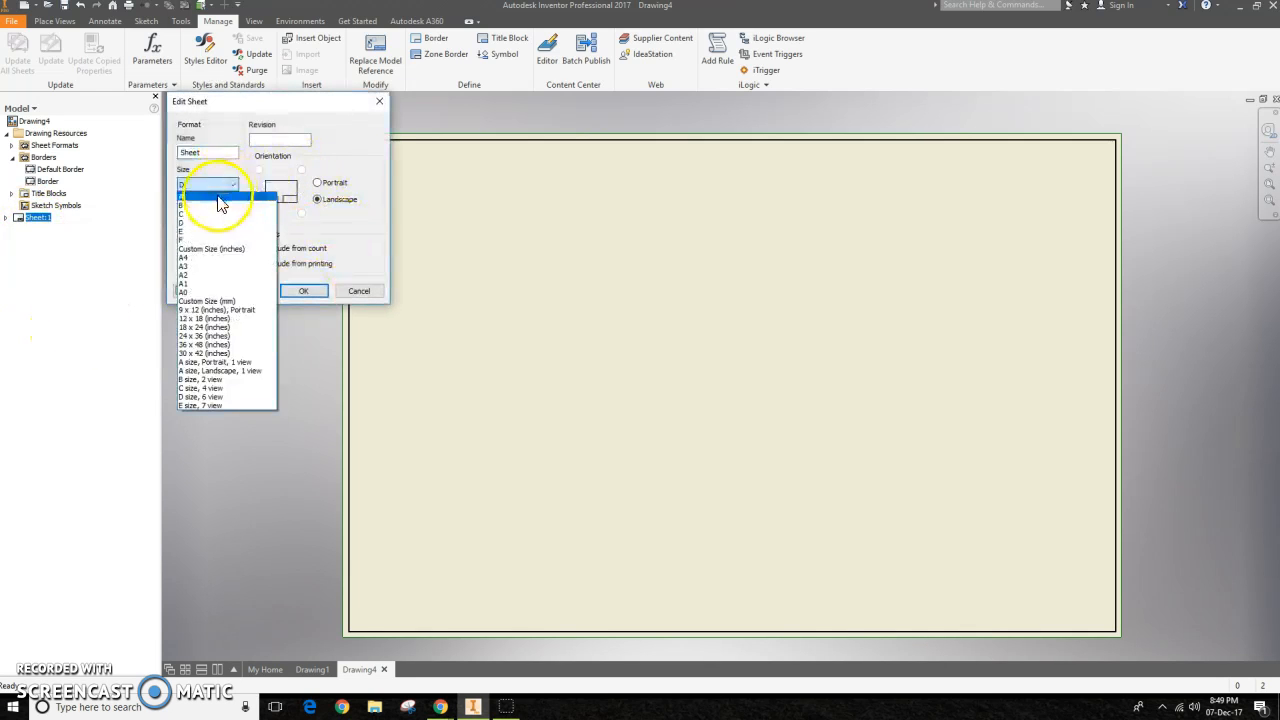
pyautogui.click(215, 195)
pyautogui.click(293, 293)
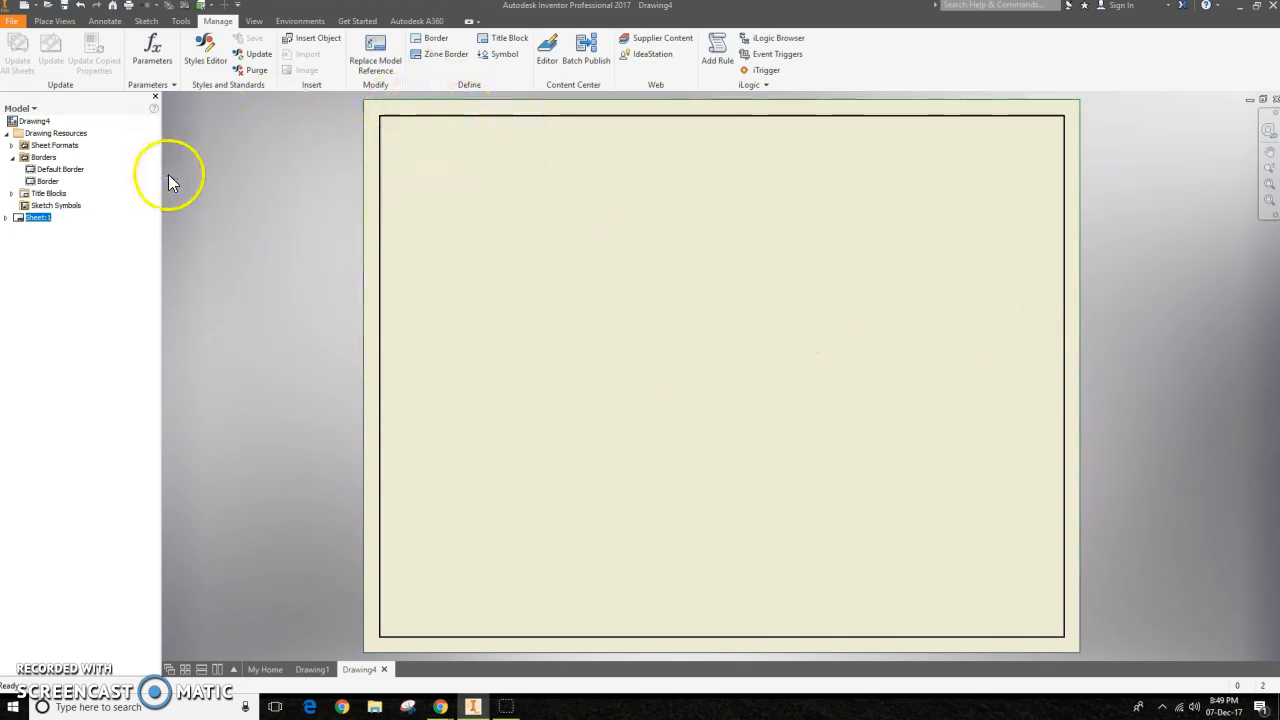
# Delete the custom border from Sheet:1.
pyautogui.rightClick(40, 229)
pyautogui.click(57, 250)
pyautogui.click(30, 218)
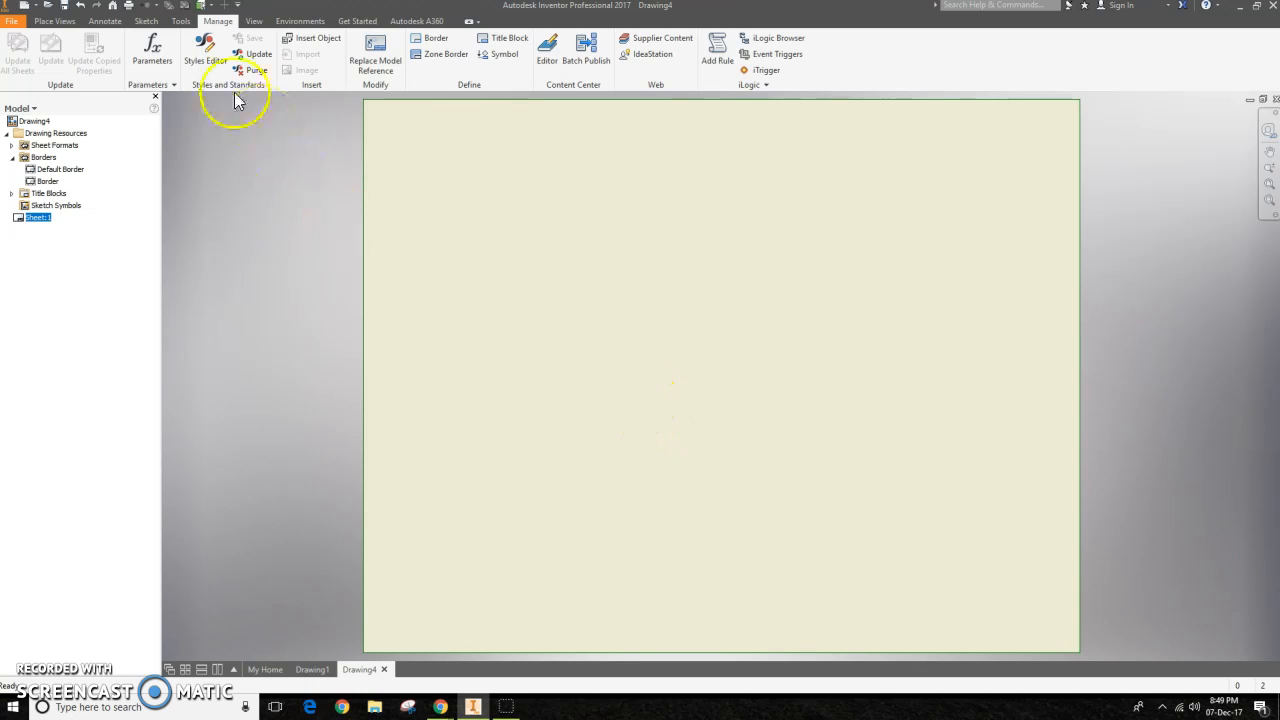
# Start a new title block definition and sketch a rectangle about 10.67 in wide along the sheet's lower edge.
pyautogui.click(508, 38)
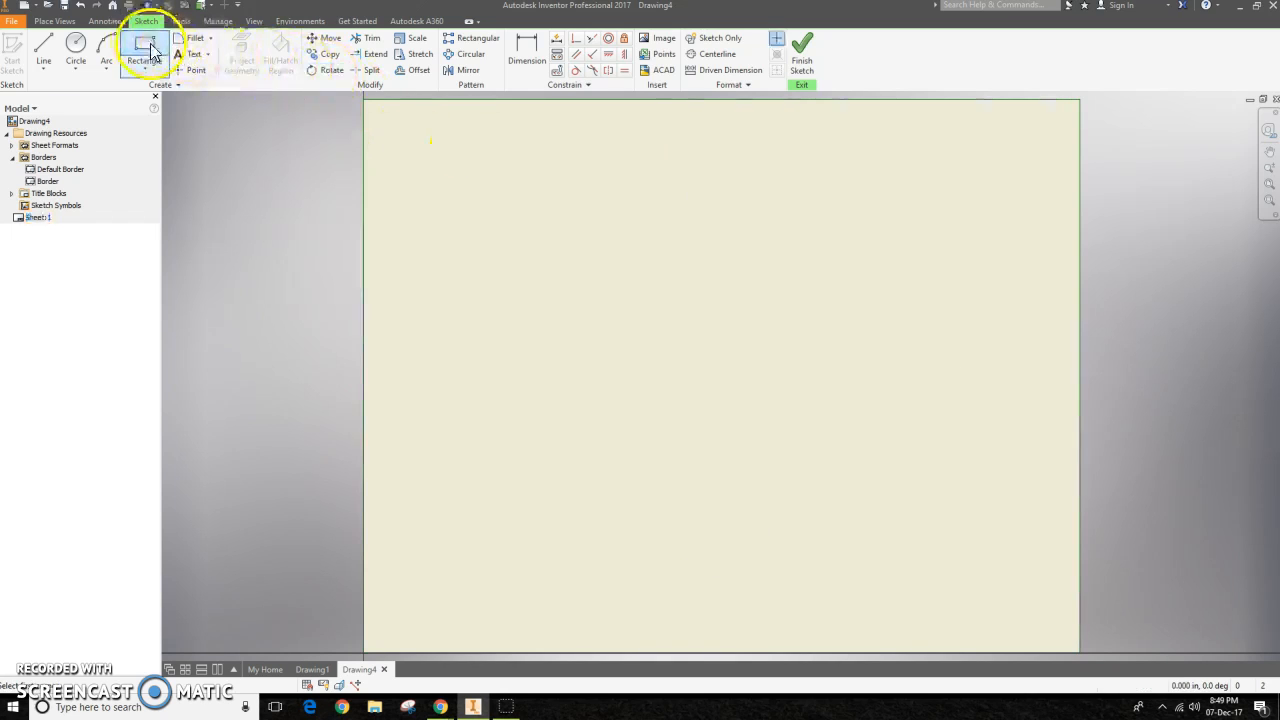
pyautogui.click(144, 48)
pyautogui.click(376, 631)
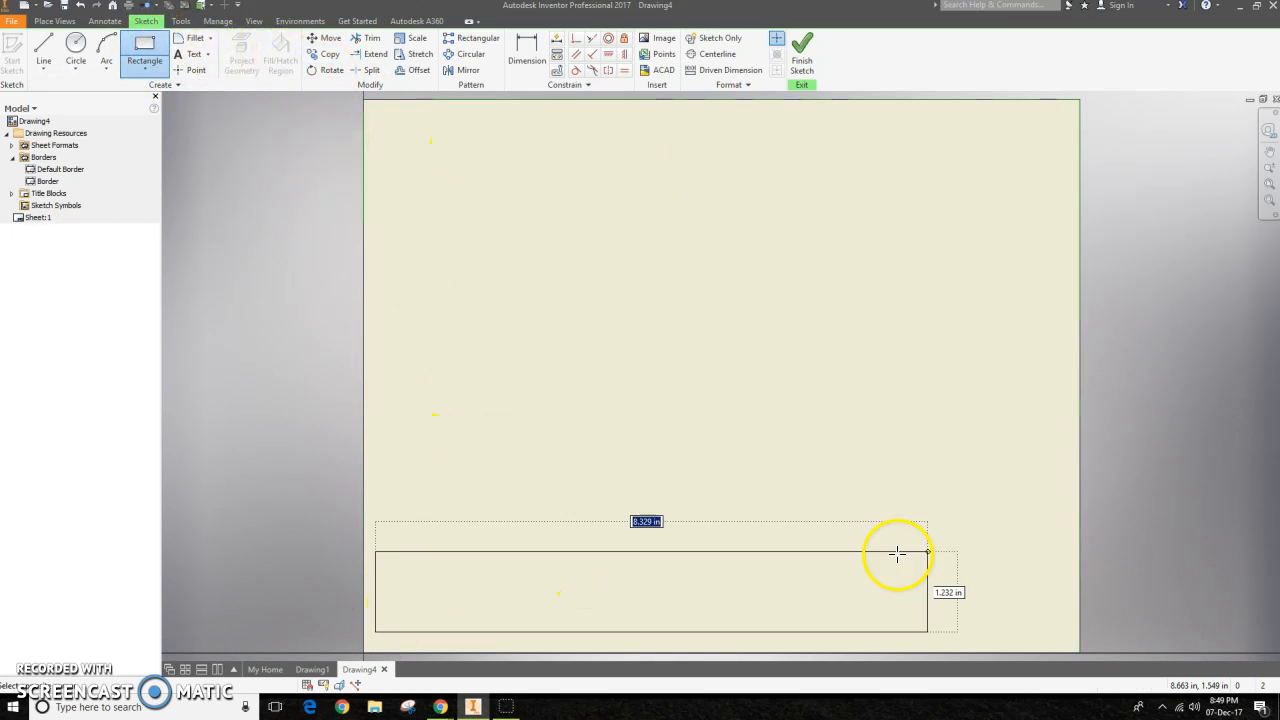
pyautogui.click(1070, 555)
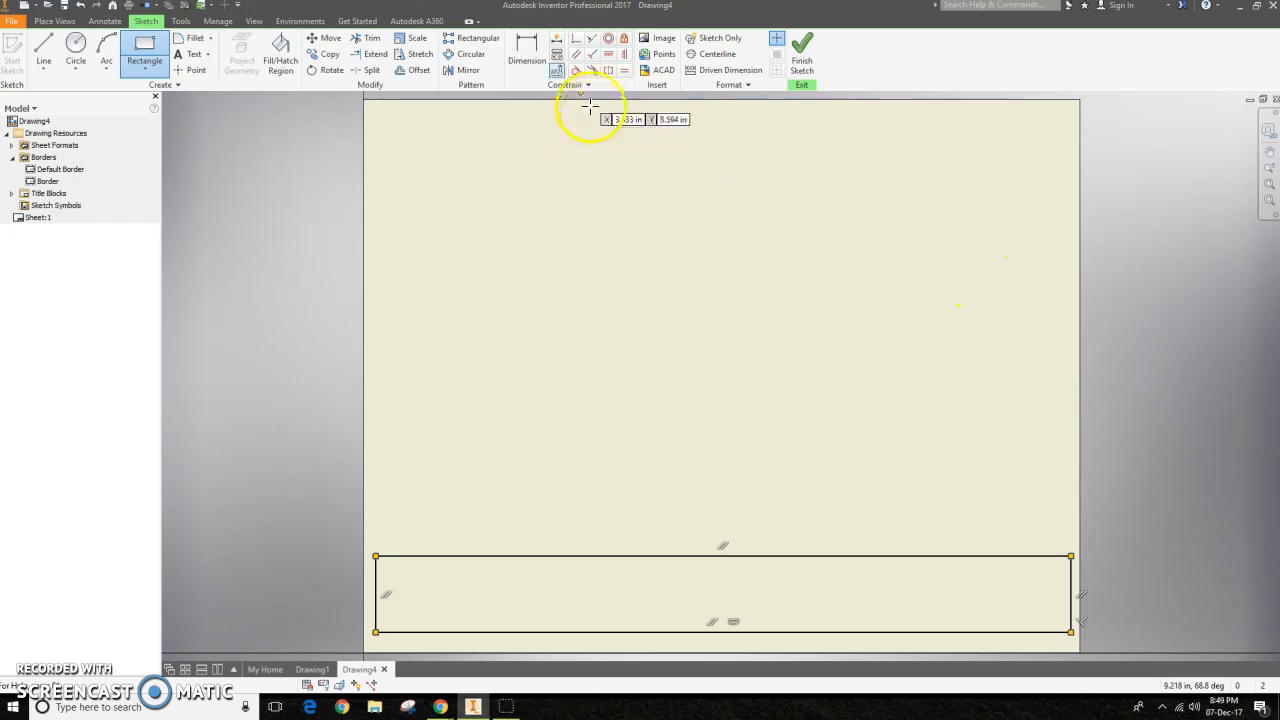
# Dimension the title block rectangle to 10.5 in wide and 1 in high.
pyautogui.click(527, 50)
pyautogui.click(457, 556)
pyautogui.click(469, 505)
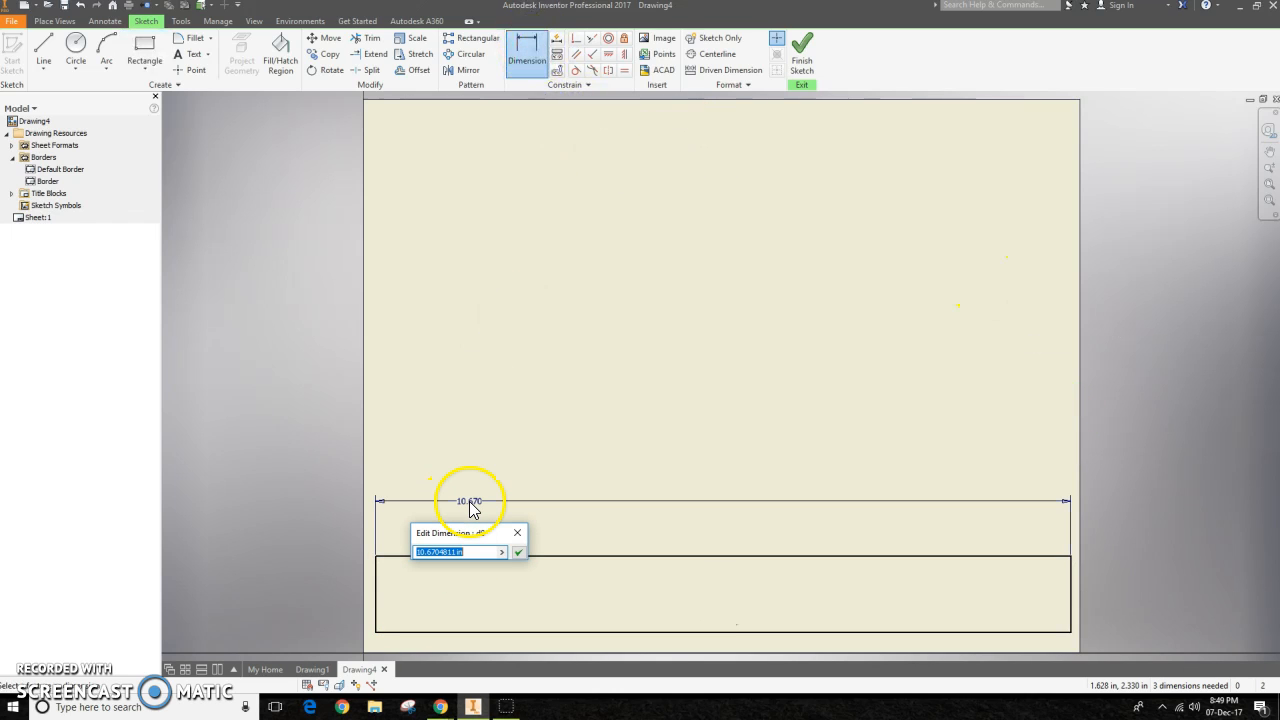
pyautogui.press('Return')
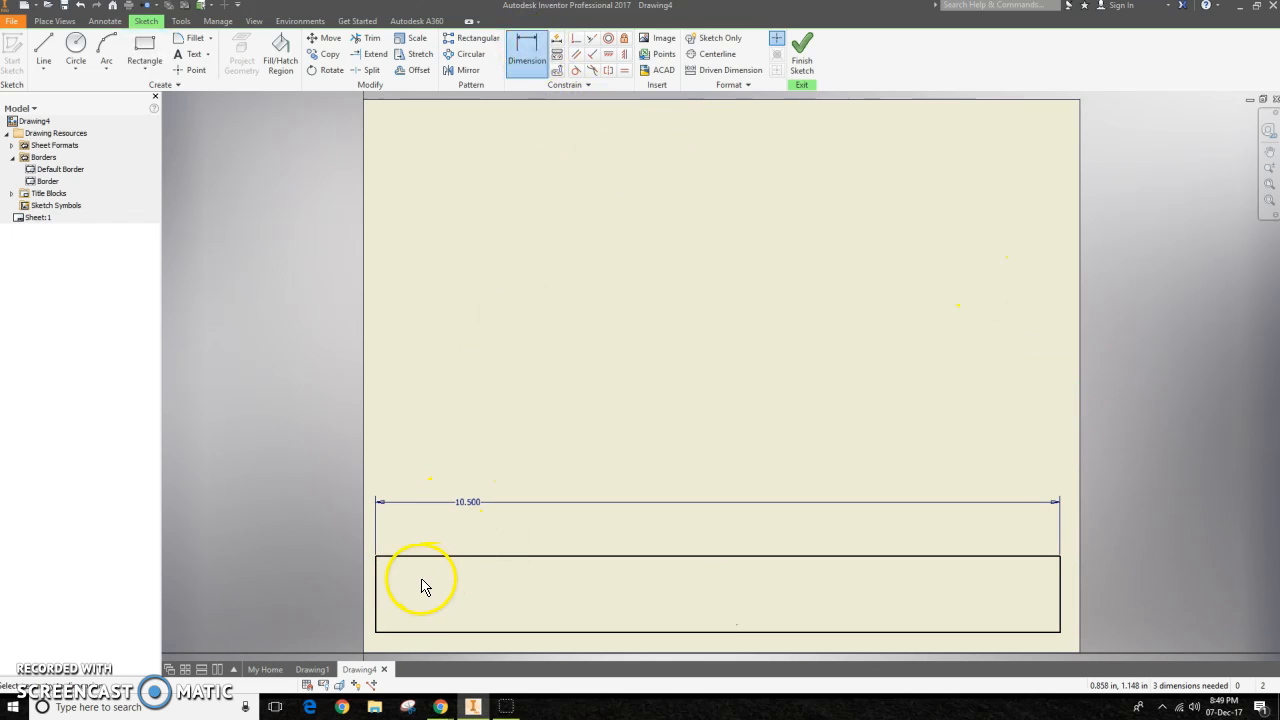
pyautogui.click(379, 592)
pyautogui.click(339, 585)
pyautogui.write('1')
pyautogui.press('Return')
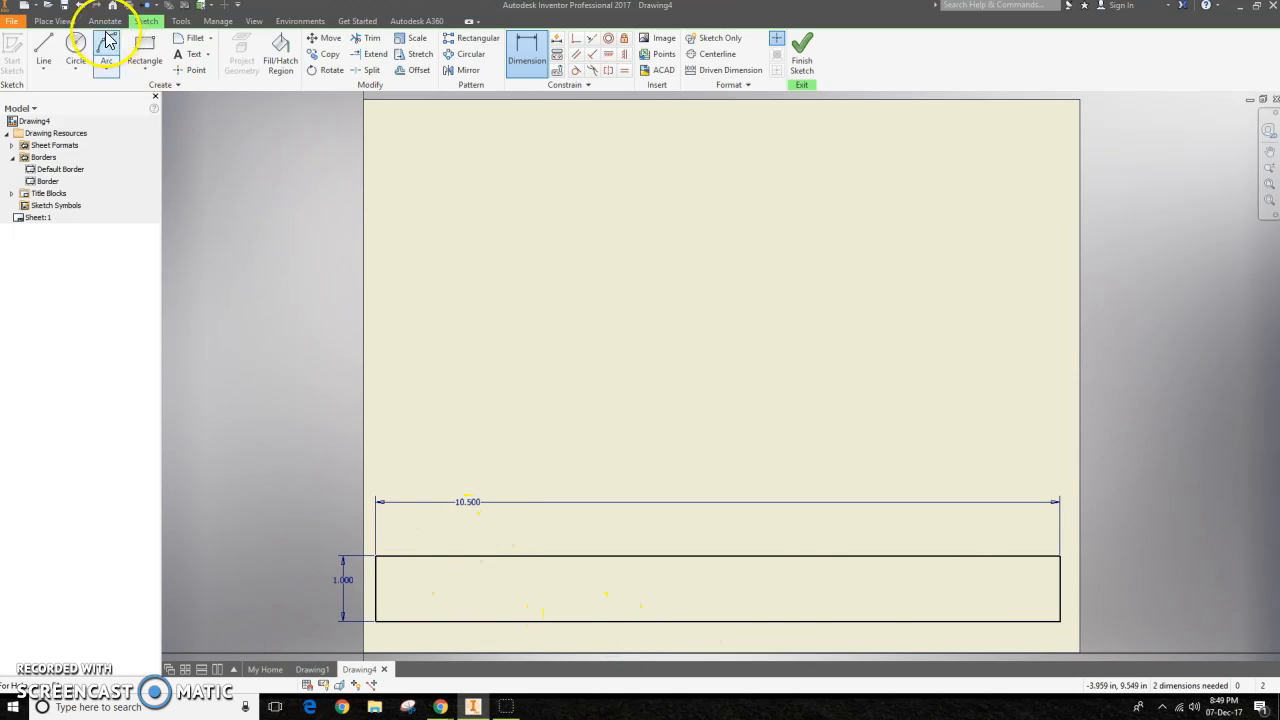
# Sketch a narrow full-height rectangle inside the left end of the title block outline.
pyautogui.click(144, 48)
pyautogui.click(377, 555)
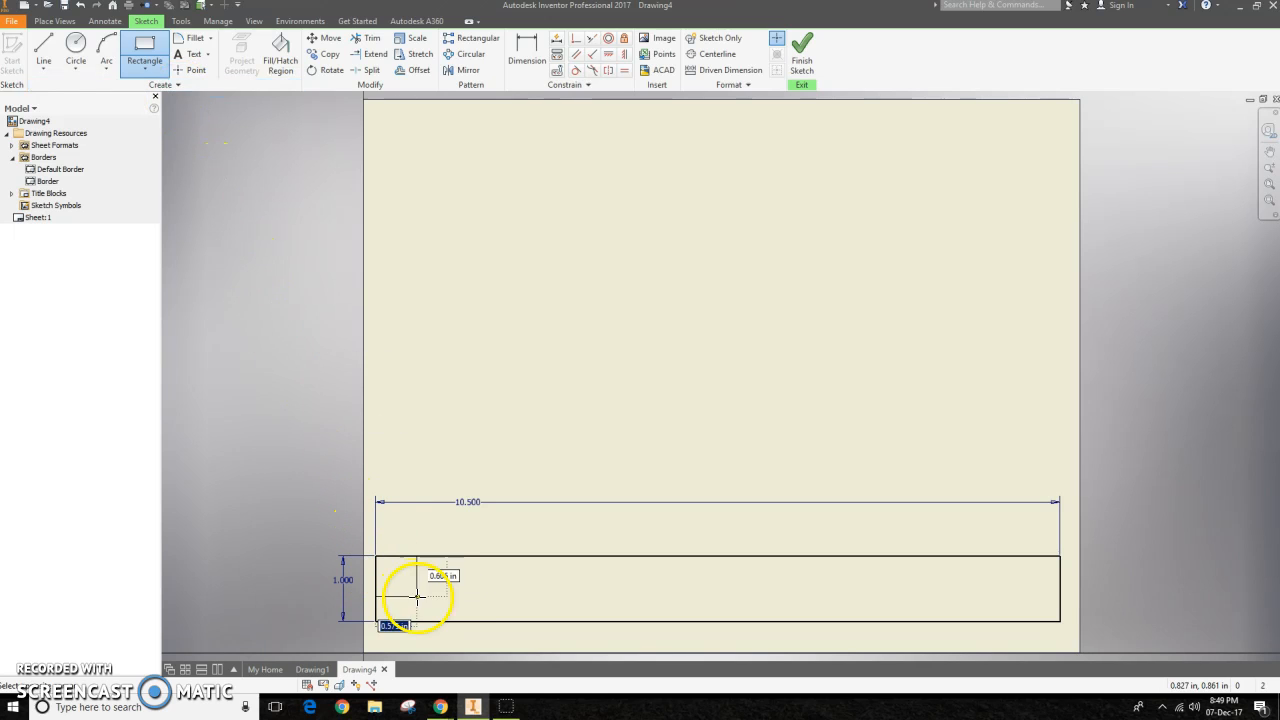
pyautogui.click(452, 621)
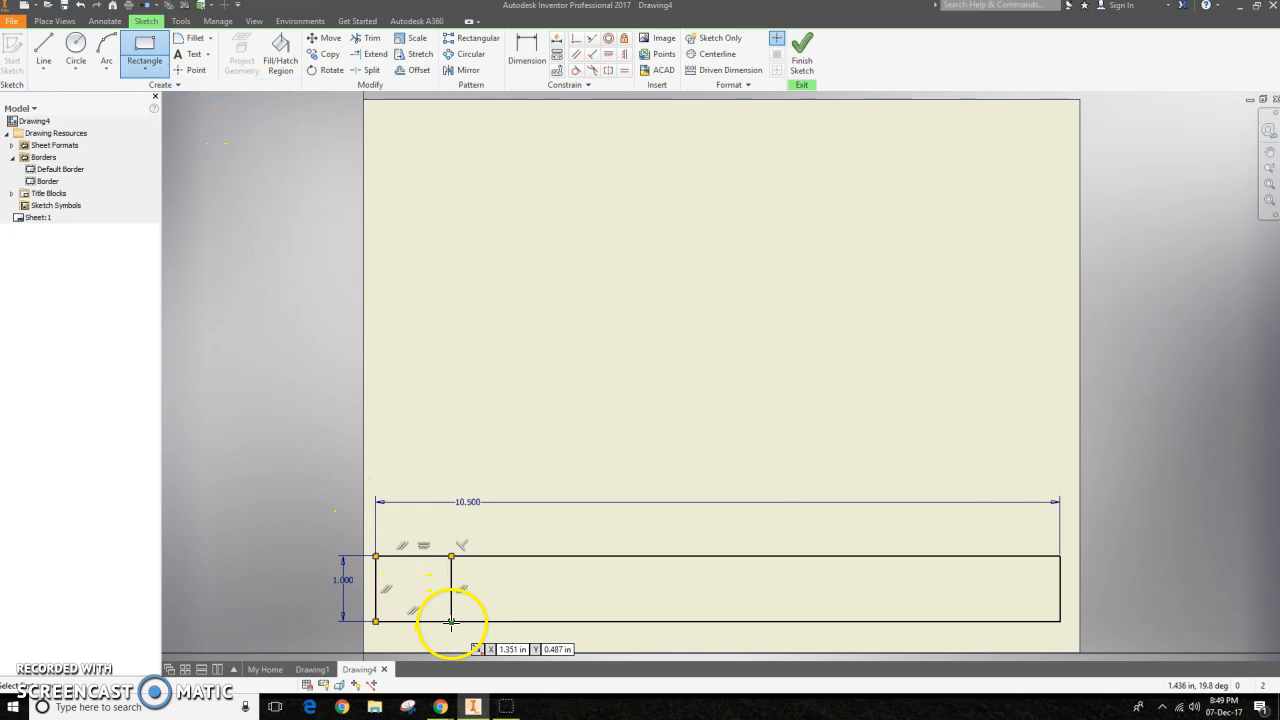
# Sketch a full-height rectangle about 0.98 in wide inside the right end of the title block outline.
pyautogui.click(1060, 556)
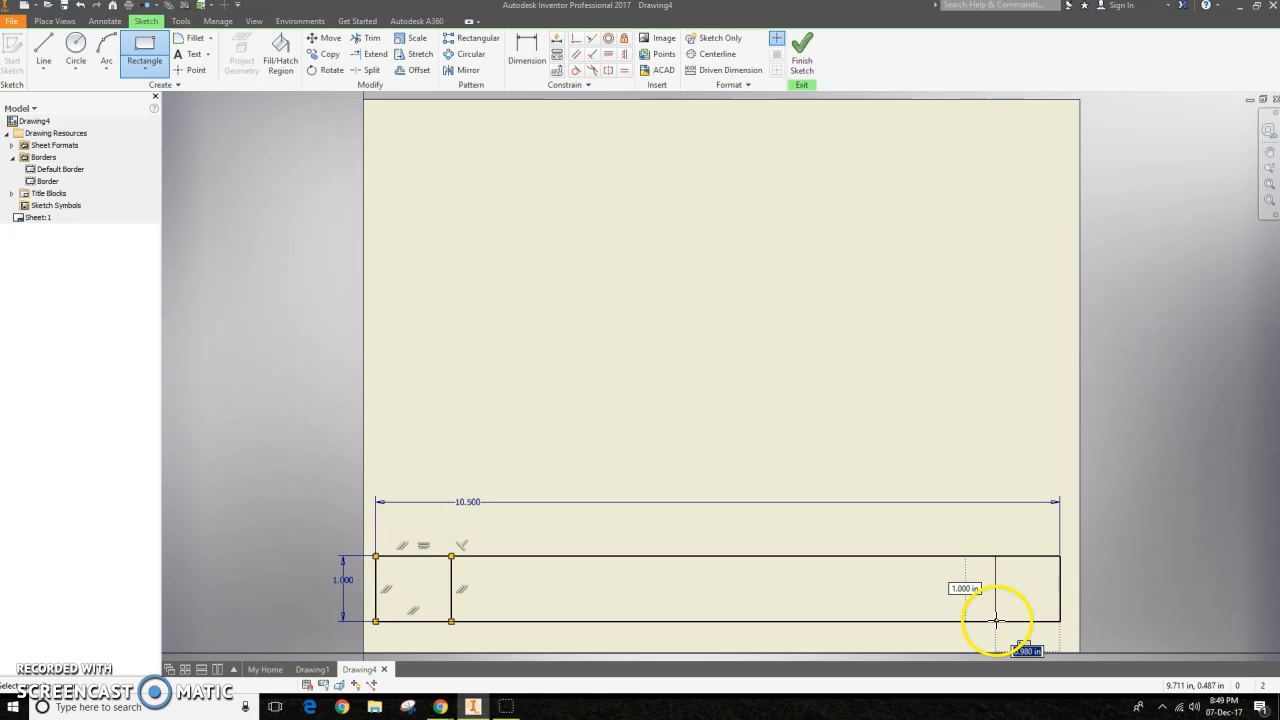
pyautogui.click(995, 621)
# Dimension the left end rectangle of the title block to 1 in wide.
pyautogui.click(527, 47)
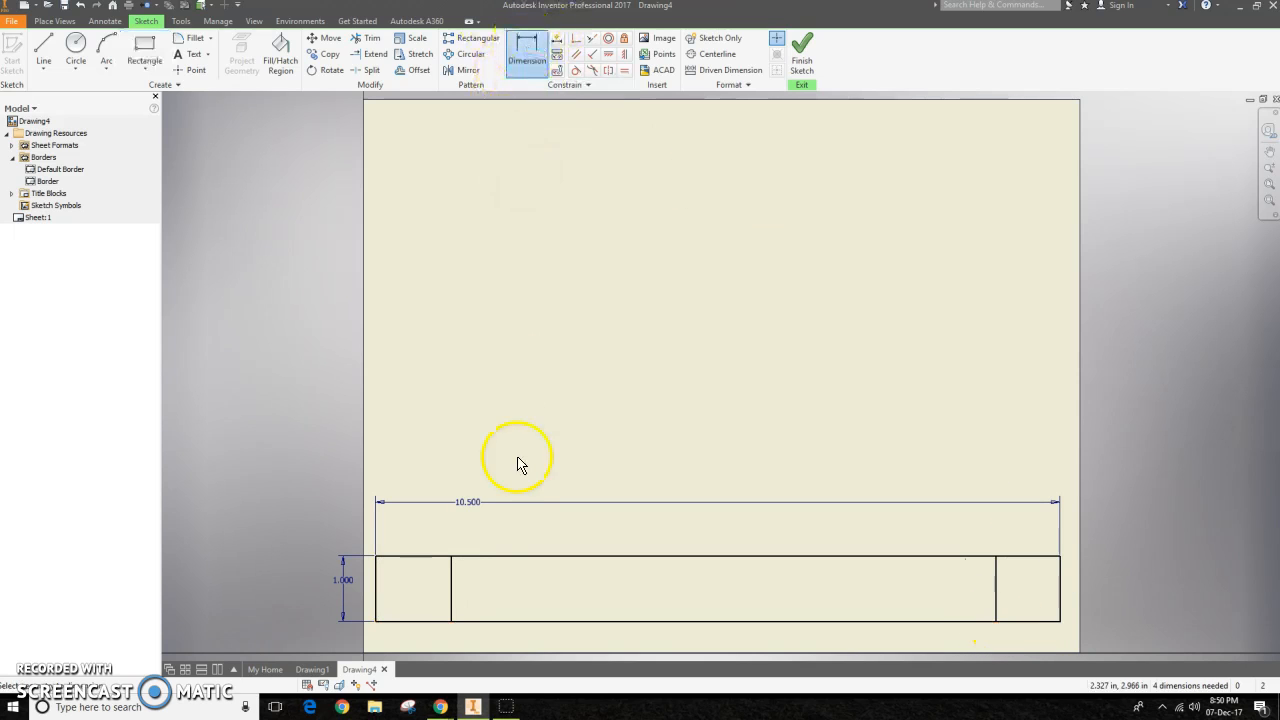
pyautogui.click(452, 588)
pyautogui.click(377, 590)
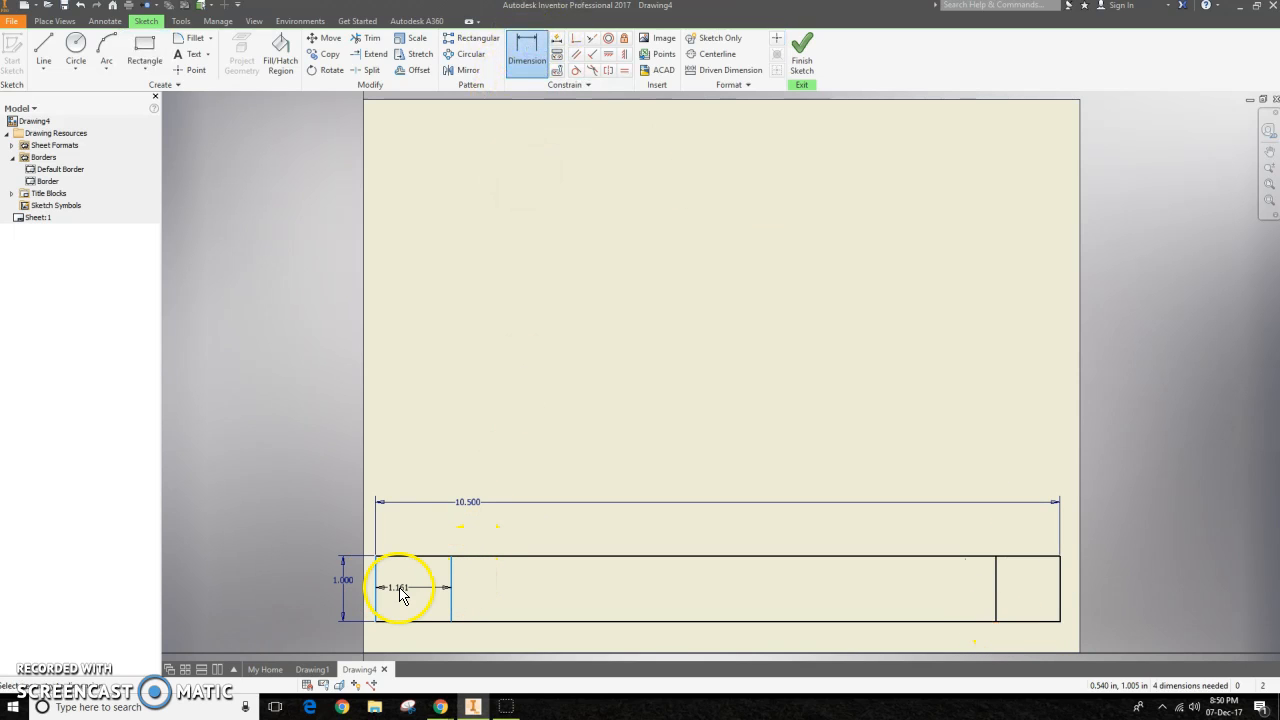
pyautogui.click(409, 598)
pyautogui.write('1')
pyautogui.press('Return')
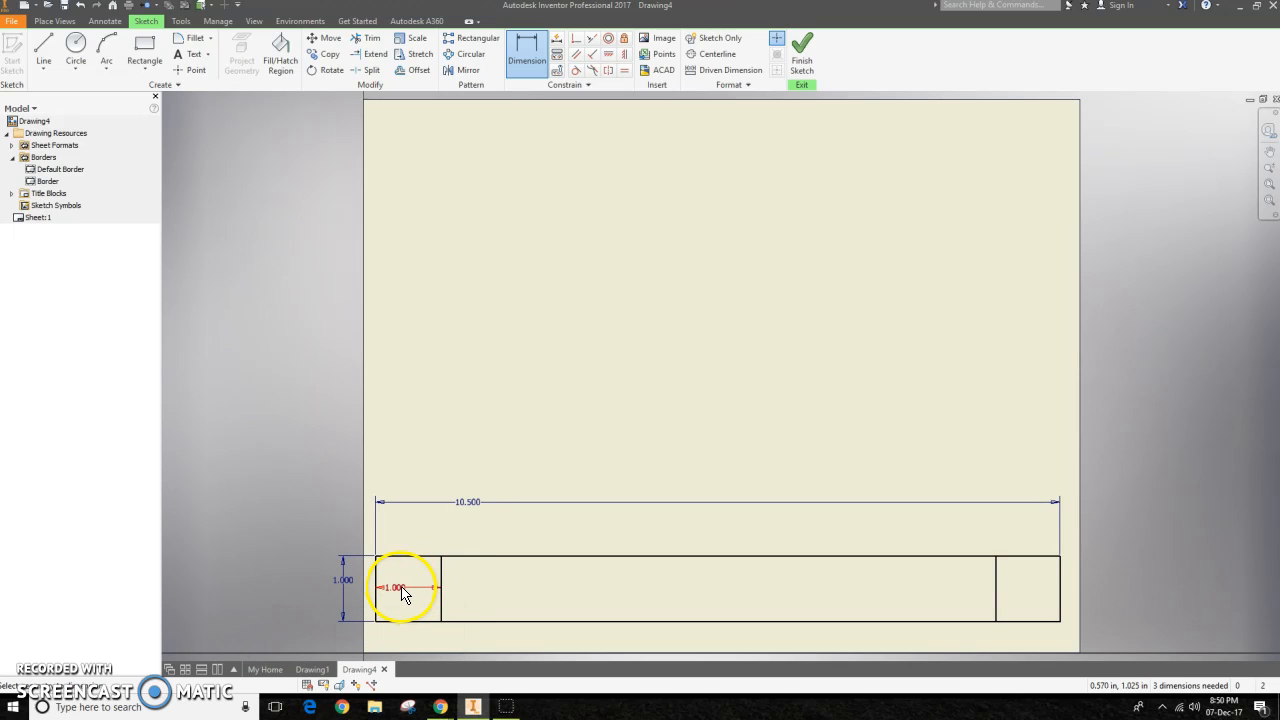
# Dimension the right end rectangle to 1 in wide and move the left cell's width dimension above the title block.
pyautogui.click(995, 603)
pyautogui.click(1060, 591)
pyautogui.click(1036, 548)
pyautogui.write('1')
pyautogui.press('Return')
pyautogui.press('Escape')
pyautogui.moveTo(399, 587); pyautogui.dragTo(399, 546)
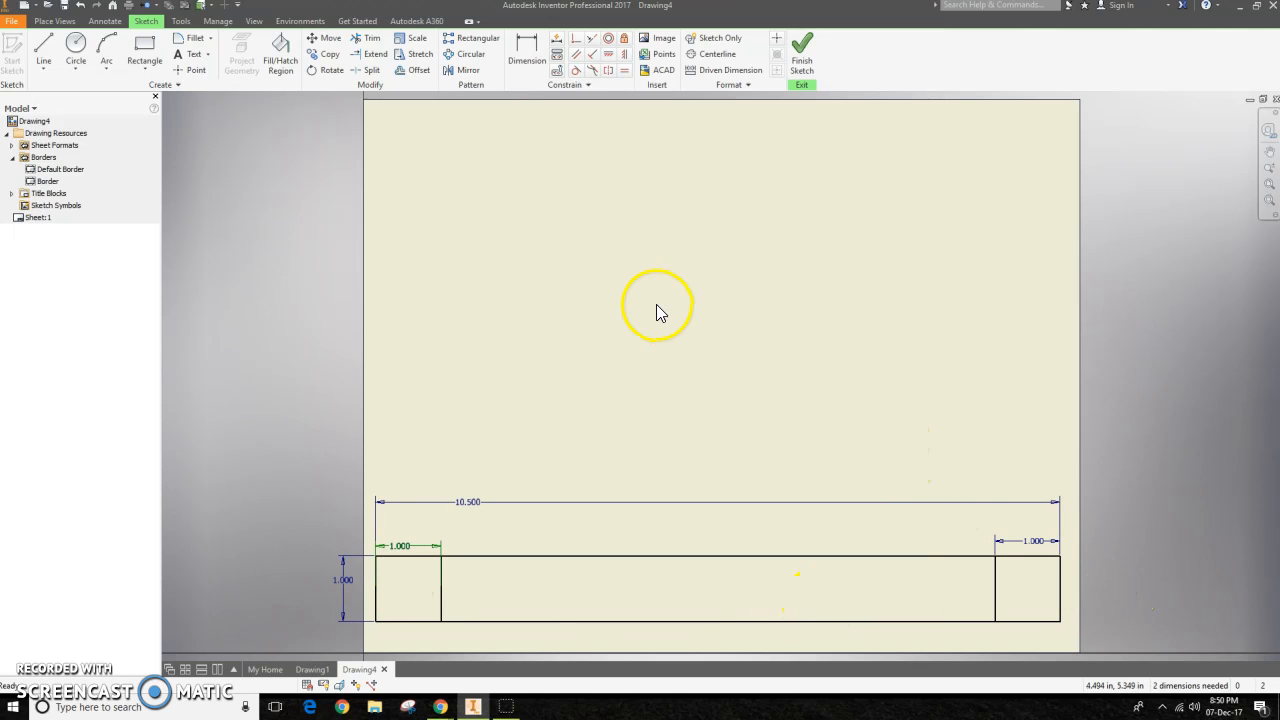
# Insert the Arlinton Logo image from Downloads, sized corner to corner in the title block's left end cell.
pyautogui.click(663, 38)
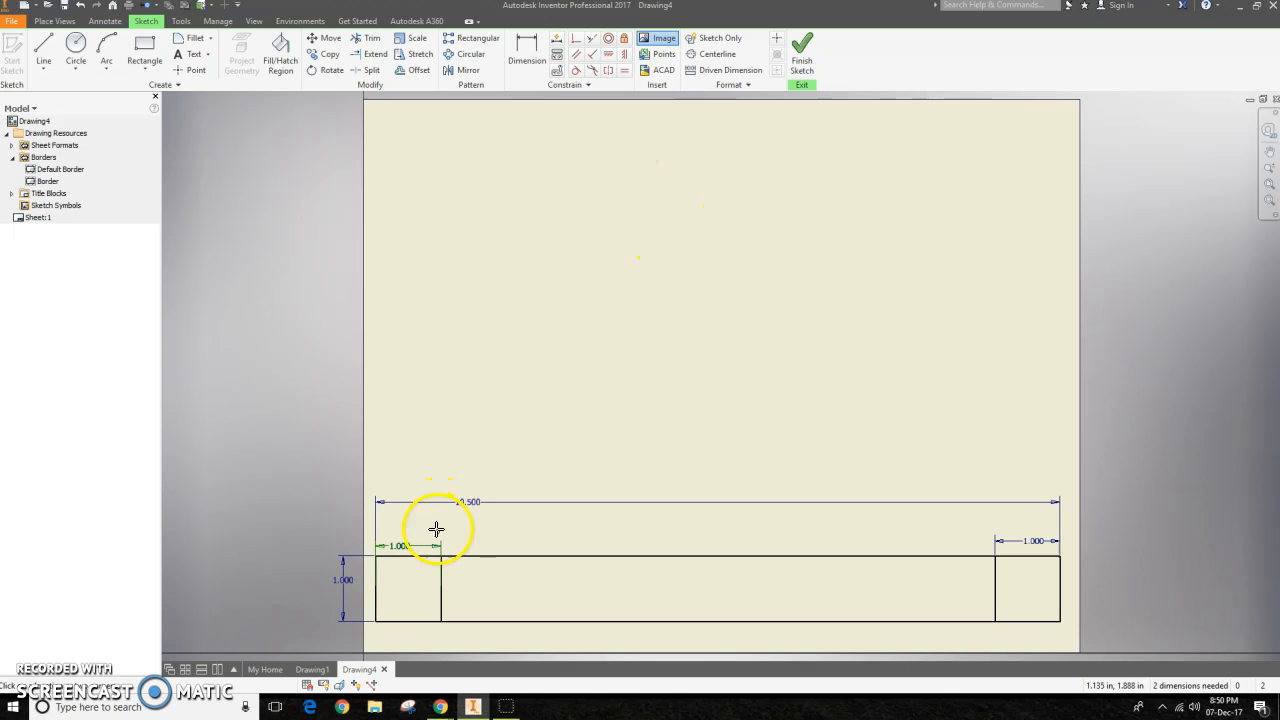
pyautogui.scroll(-6, 602, 496)
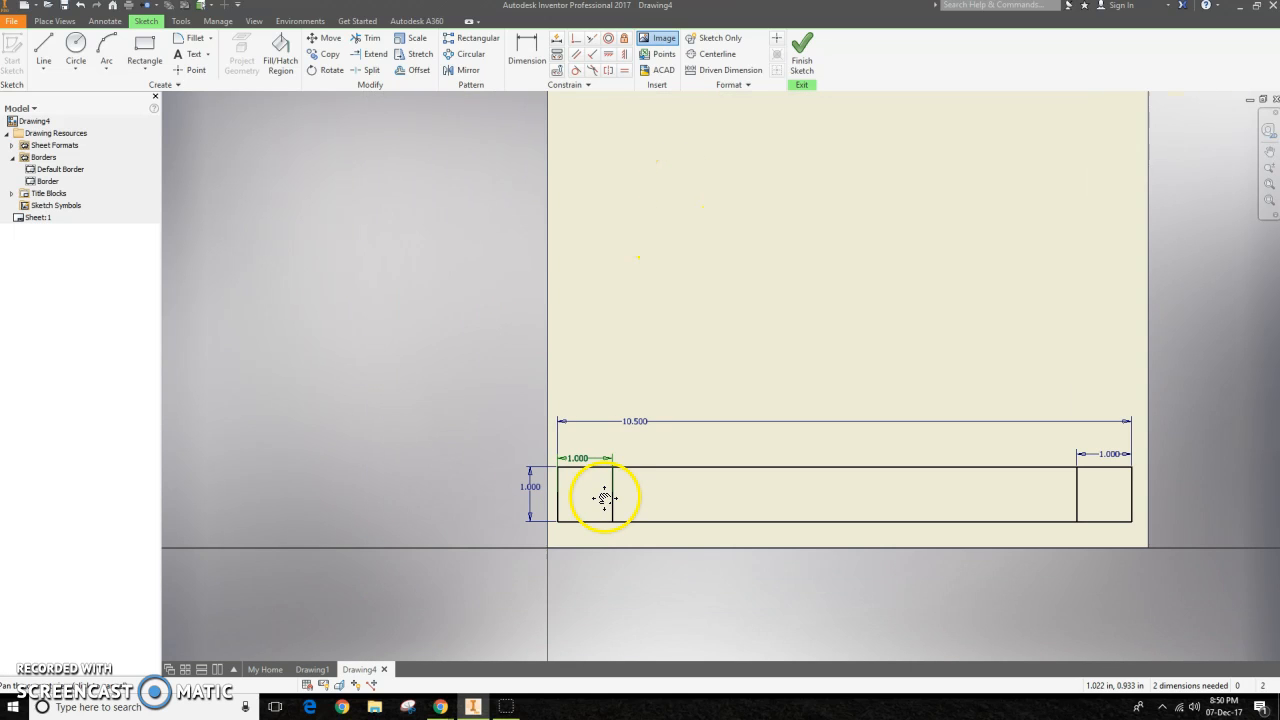
pyautogui.scroll(6, 589, 403)
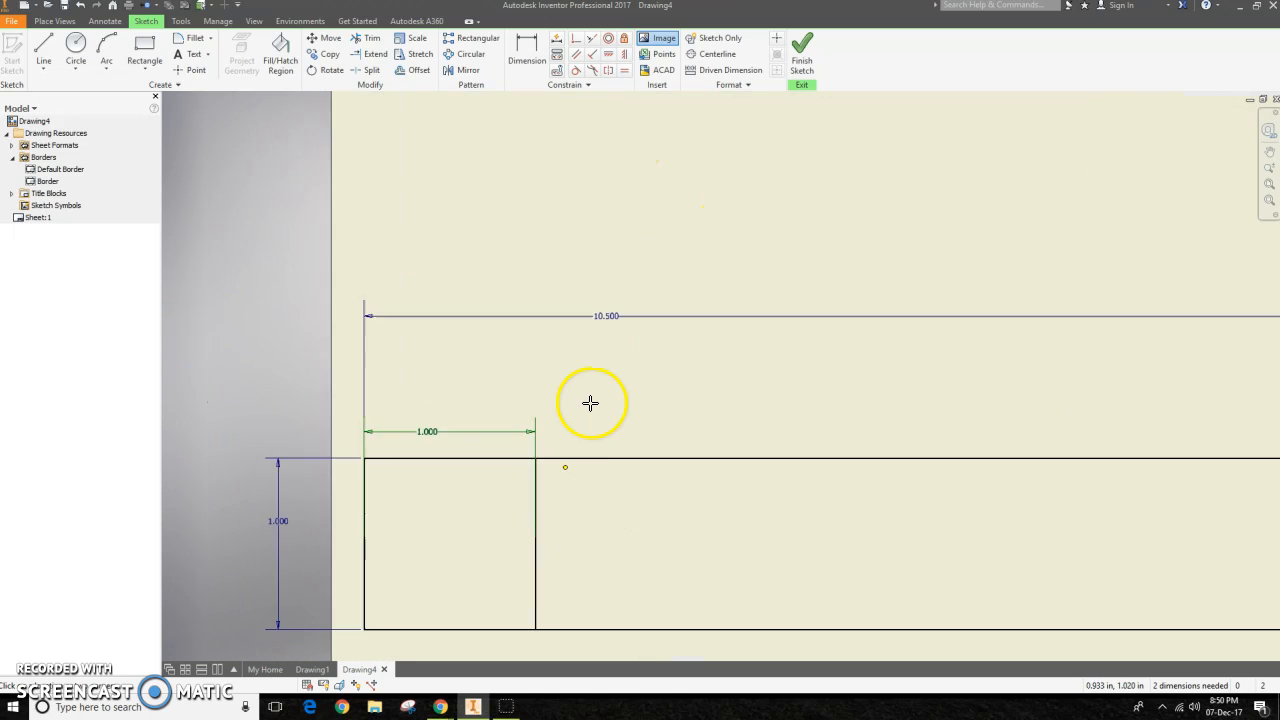
pyautogui.scroll(2, 445, 557)
pyautogui.scroll(-5, 445, 557)
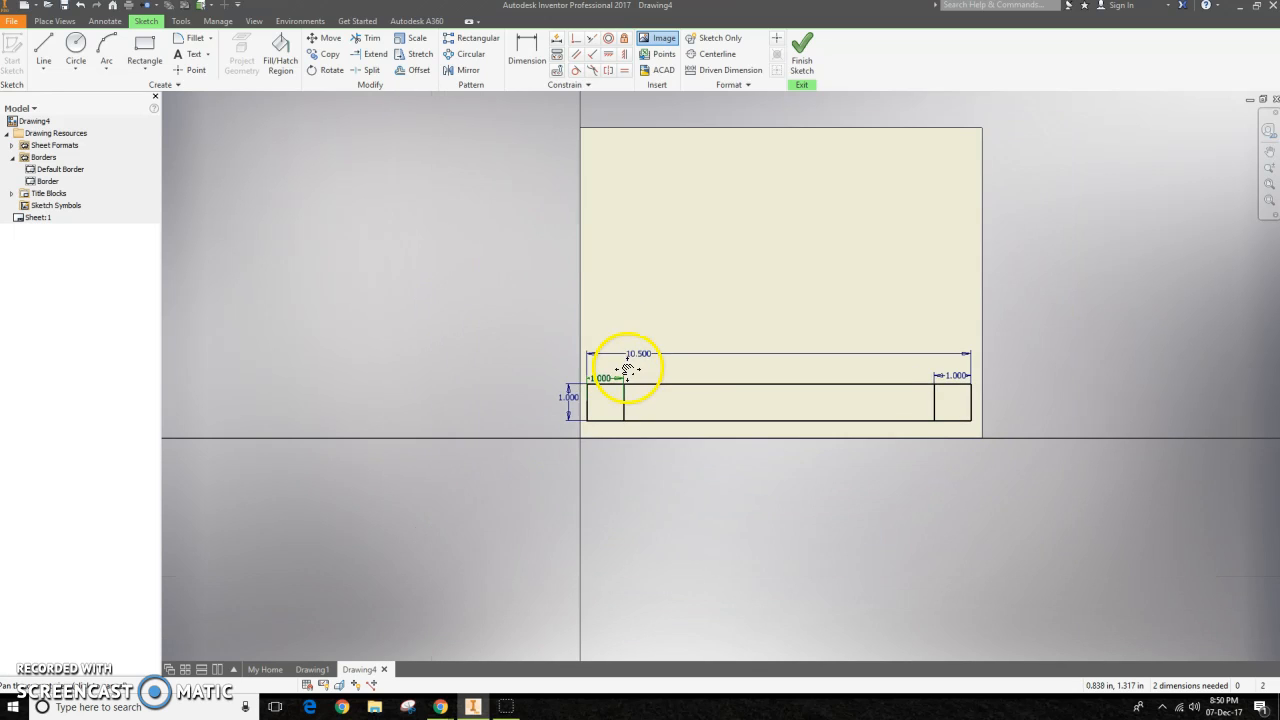
pyautogui.scroll(-3, 598, 408)
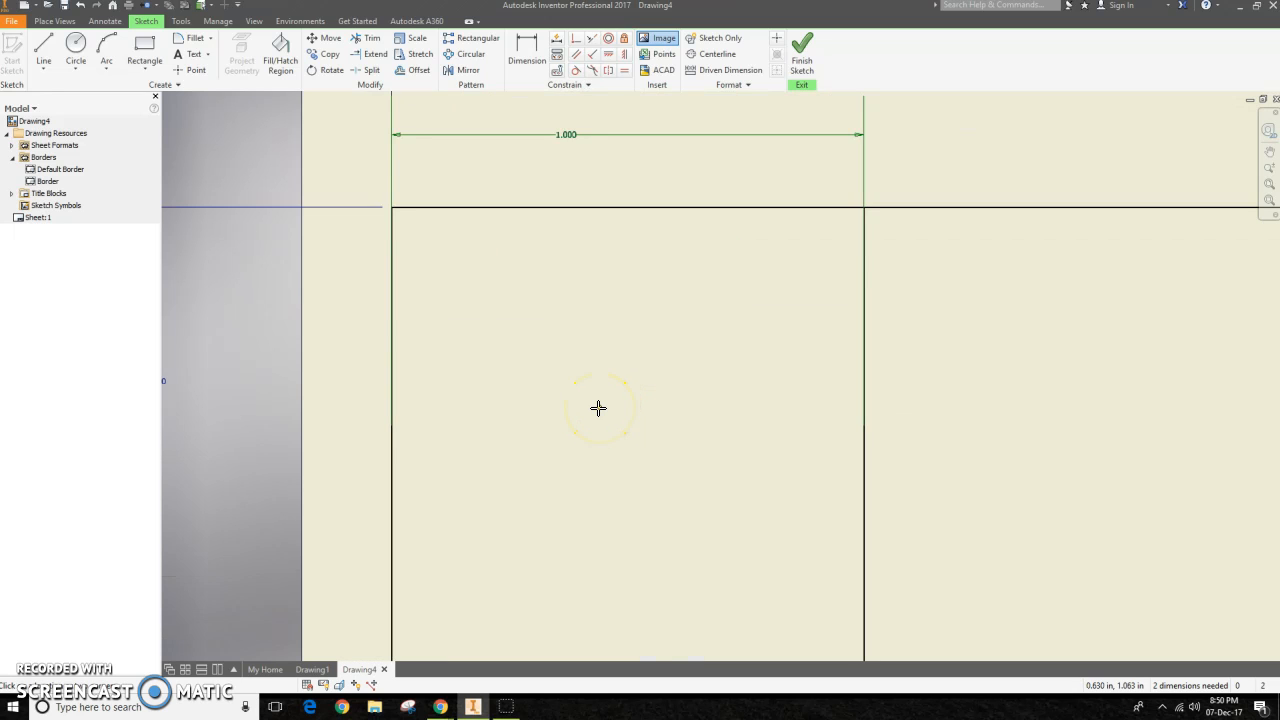
pyautogui.scroll(3, 598, 408)
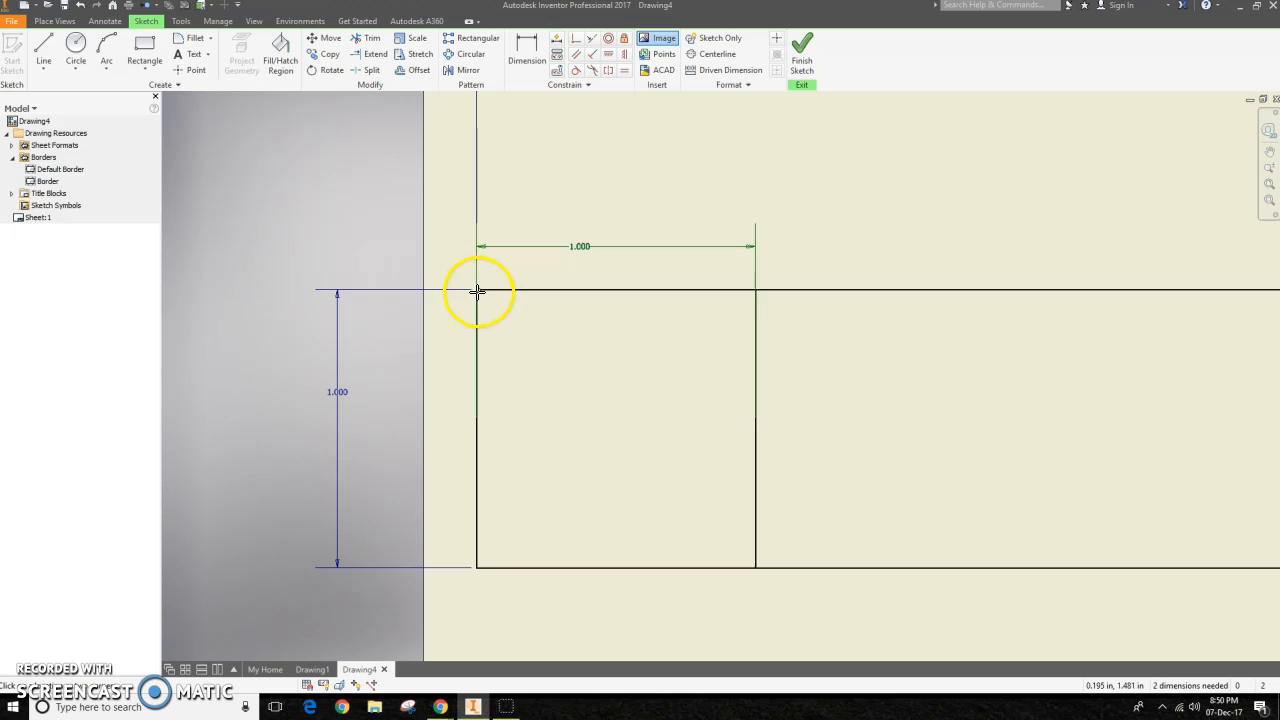
pyautogui.moveTo(477, 291)
pyautogui.mouseDown()
pyautogui.moveTo(714, 543)
pyautogui.moveTo(756, 569)
pyautogui.mouseUp()
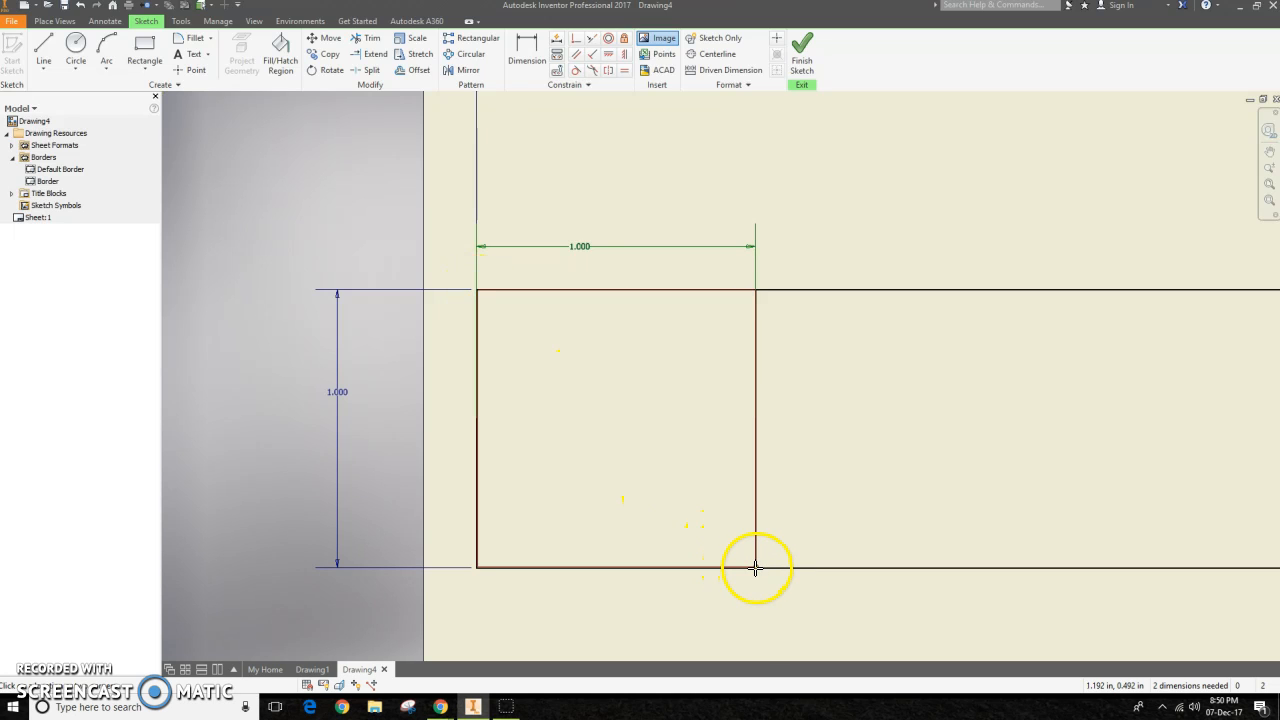
pyautogui.click(756, 569)
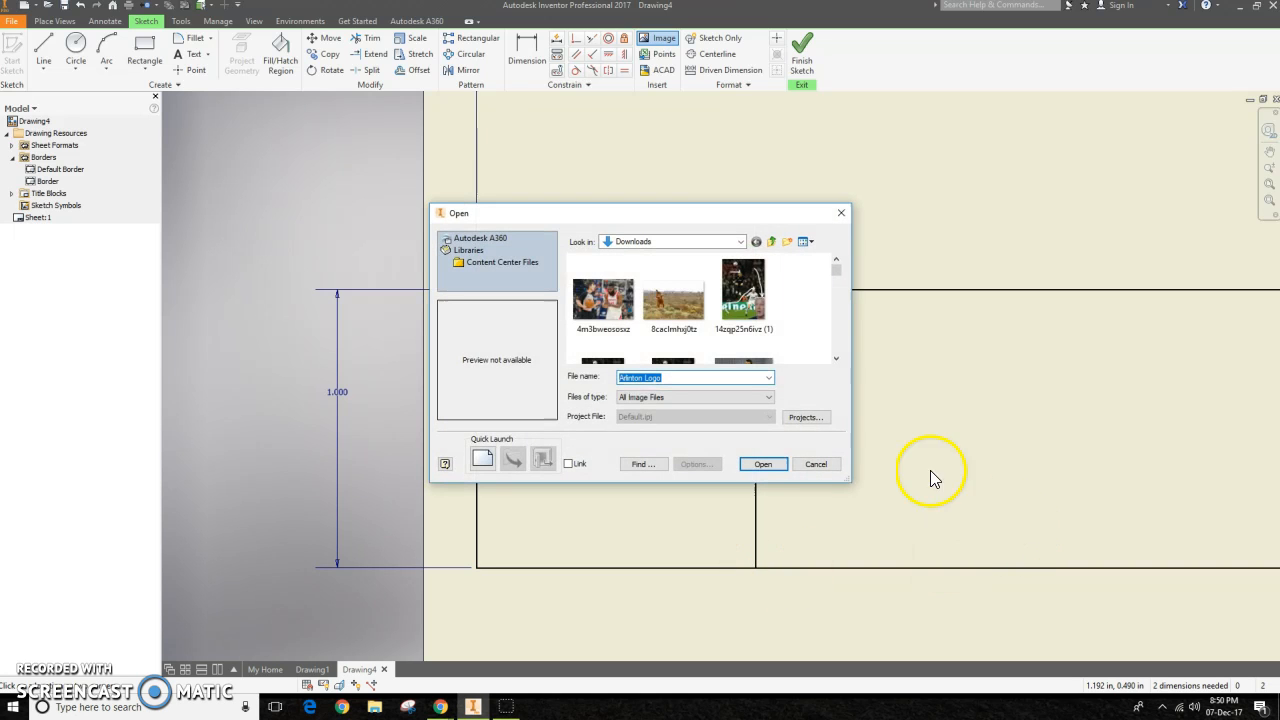
pyautogui.moveTo(836, 268); pyautogui.dragTo(836, 285)
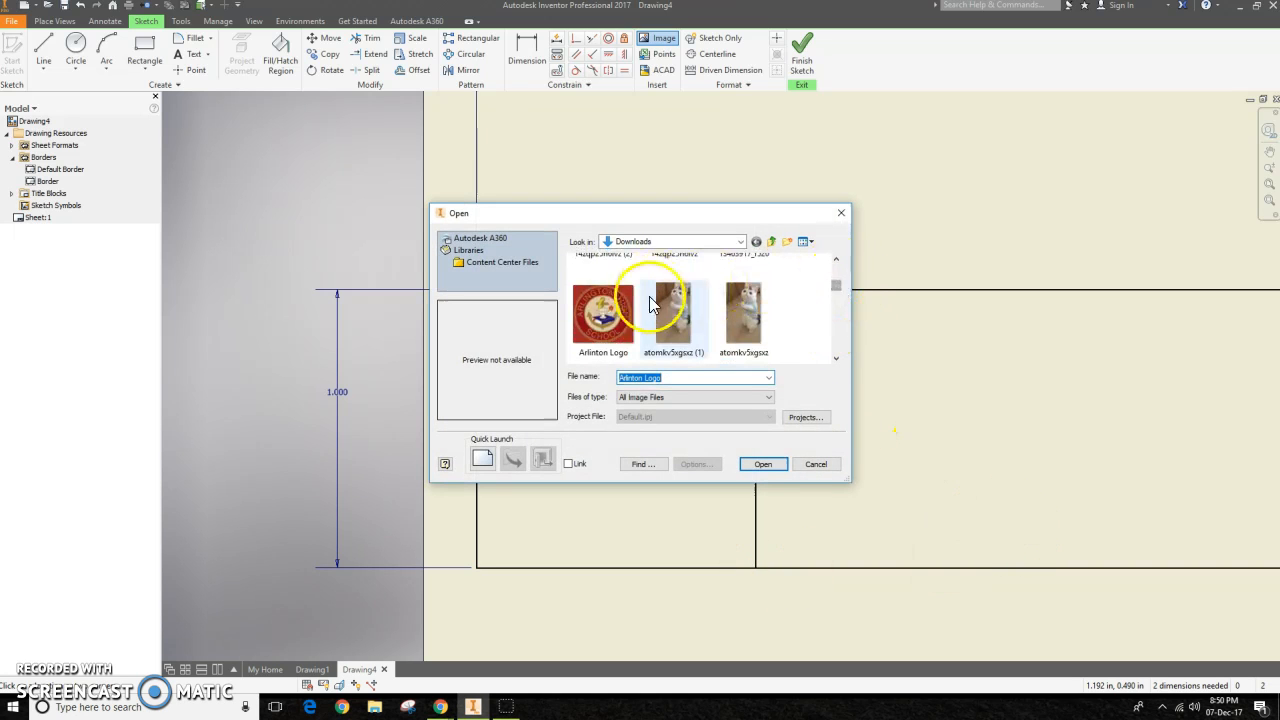
pyautogui.click(617, 313)
pyautogui.click(762, 464)
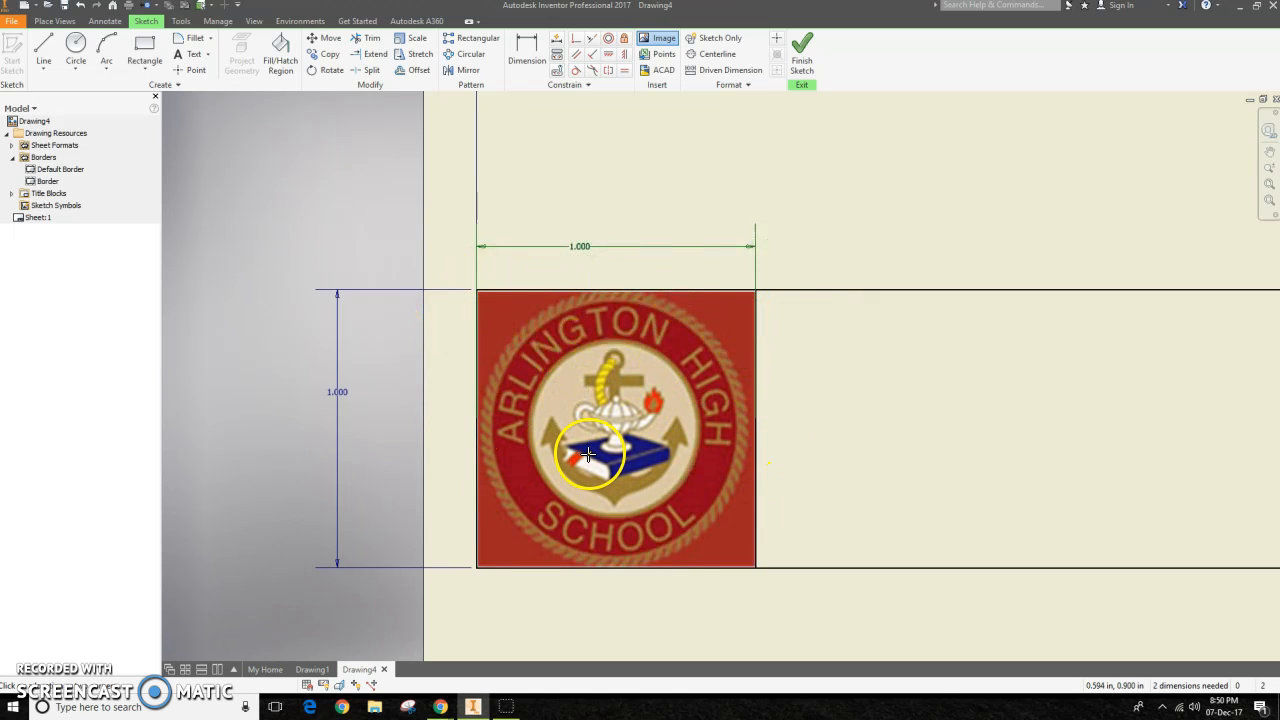
# Stretch the school logo's upper edge to meet the top line of its cell.
pyautogui.moveTo(588, 453); pyautogui.dragTo(588, 491, button='middle')
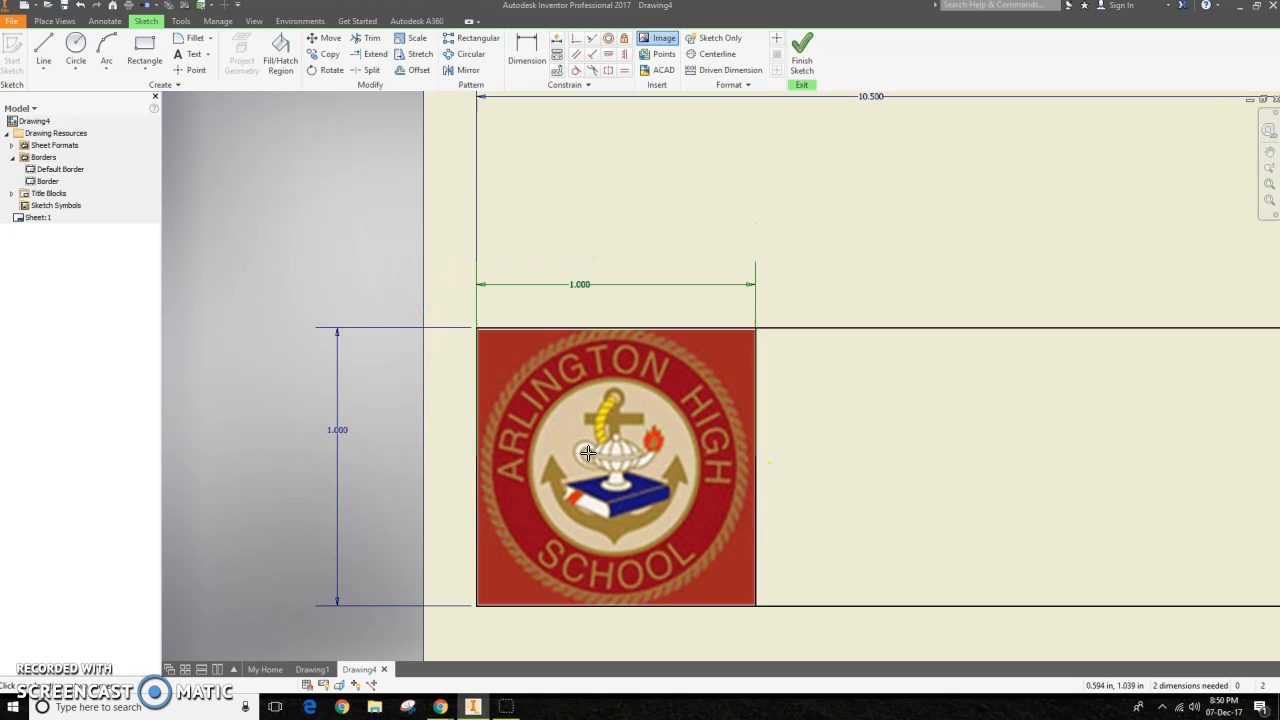
pyautogui.click(655, 370)
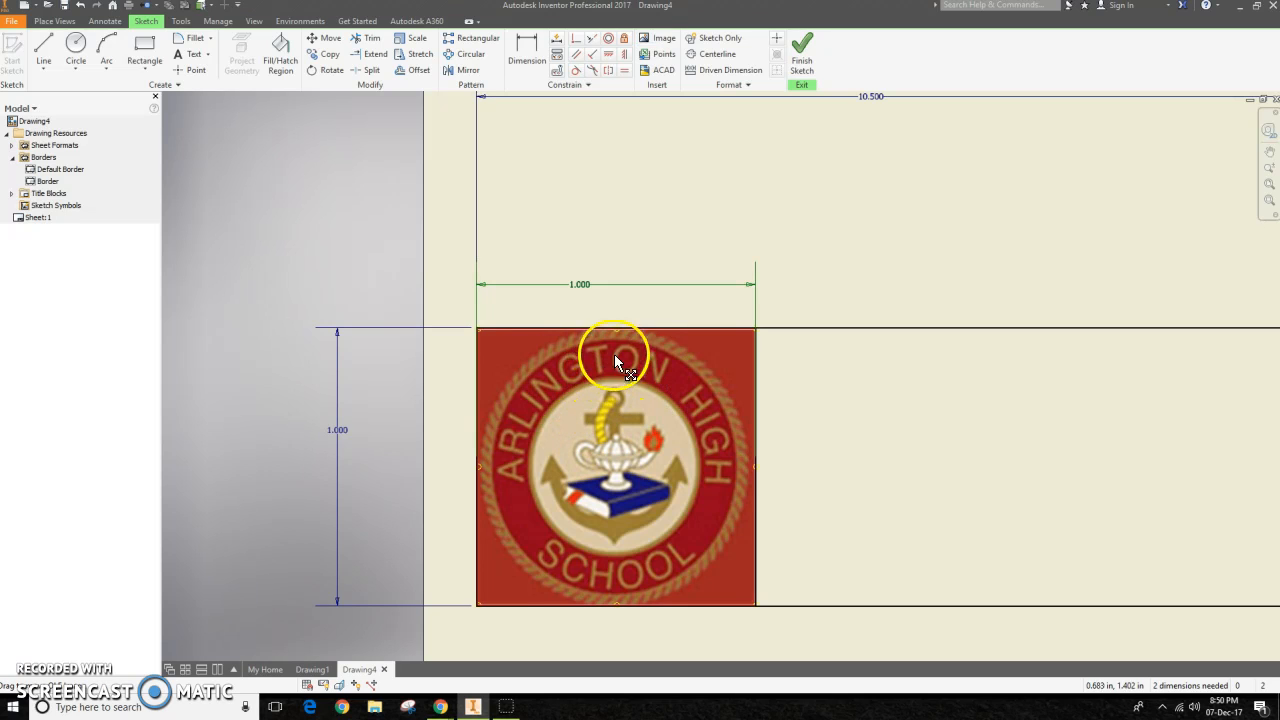
pyautogui.scroll(5, 617, 332)
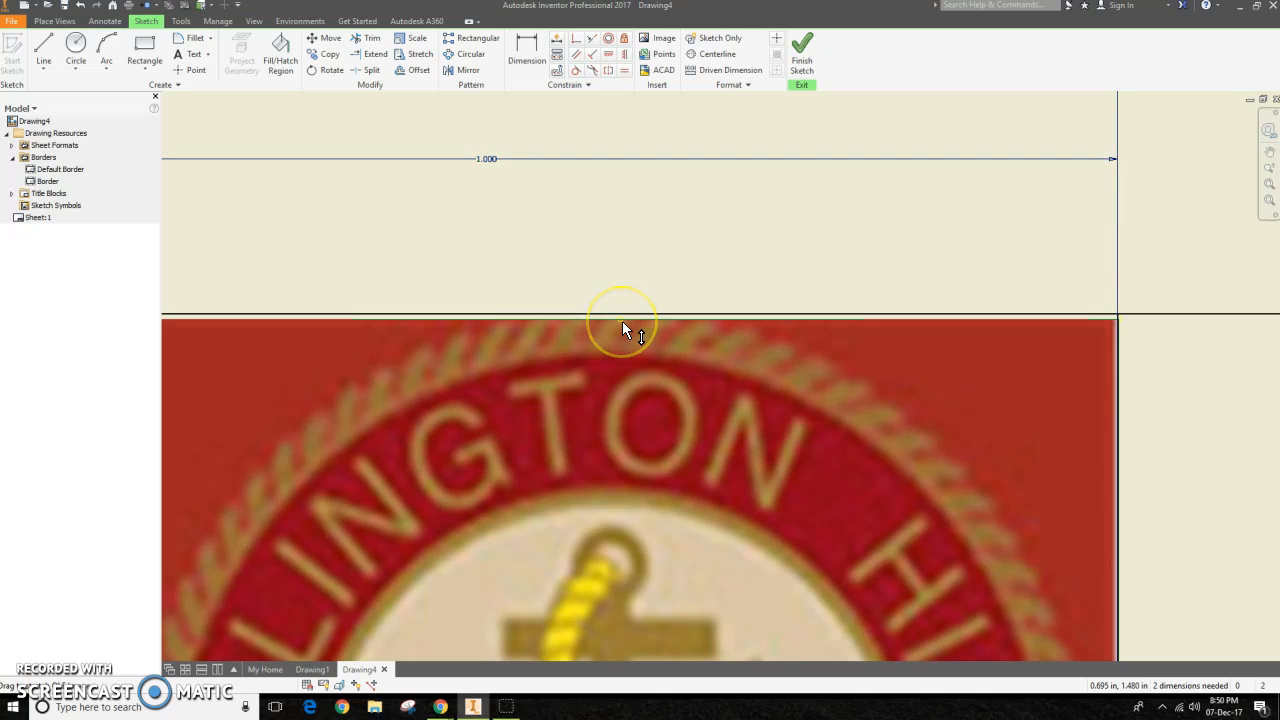
pyautogui.moveTo(622, 319); pyautogui.dragTo(622, 315)
pyautogui.scroll(-4, 612, 405)
pyautogui.scroll(-2, 880, 480)
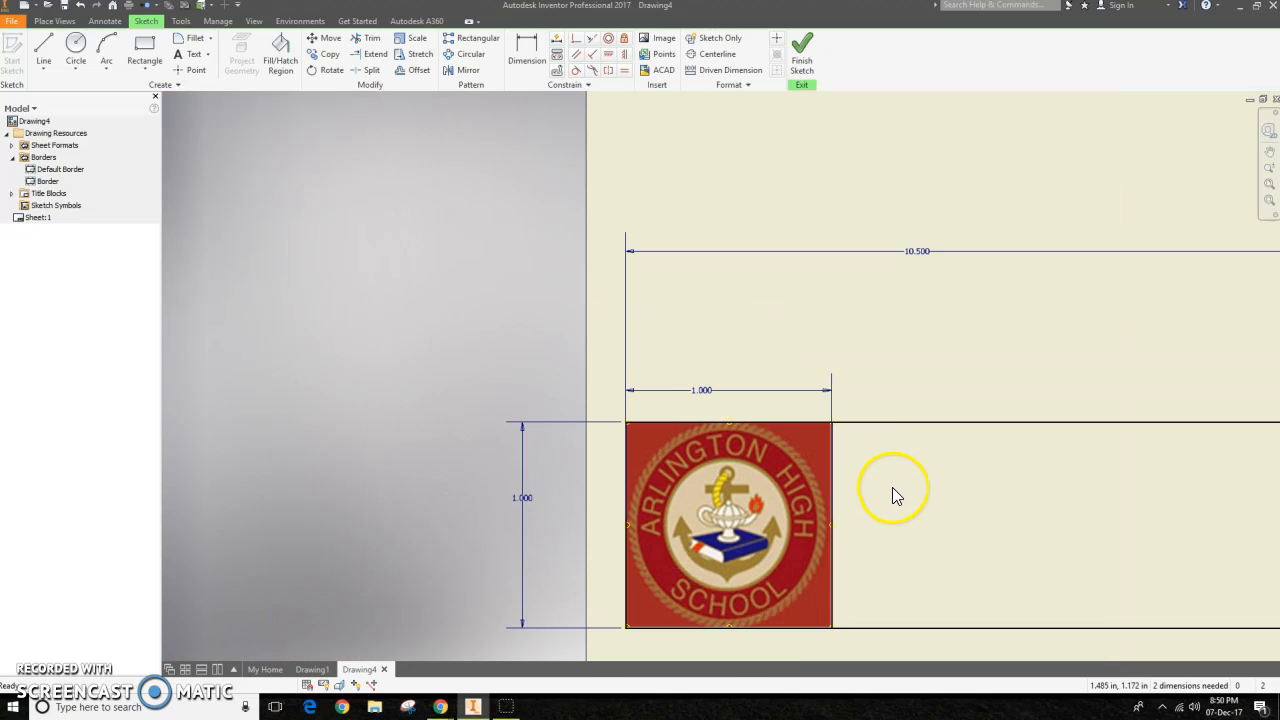
# Insert the PLTW Logo image from Downloads, sized corner to corner in the title block's right end cell.
pyautogui.scroll(-5, 930, 505)
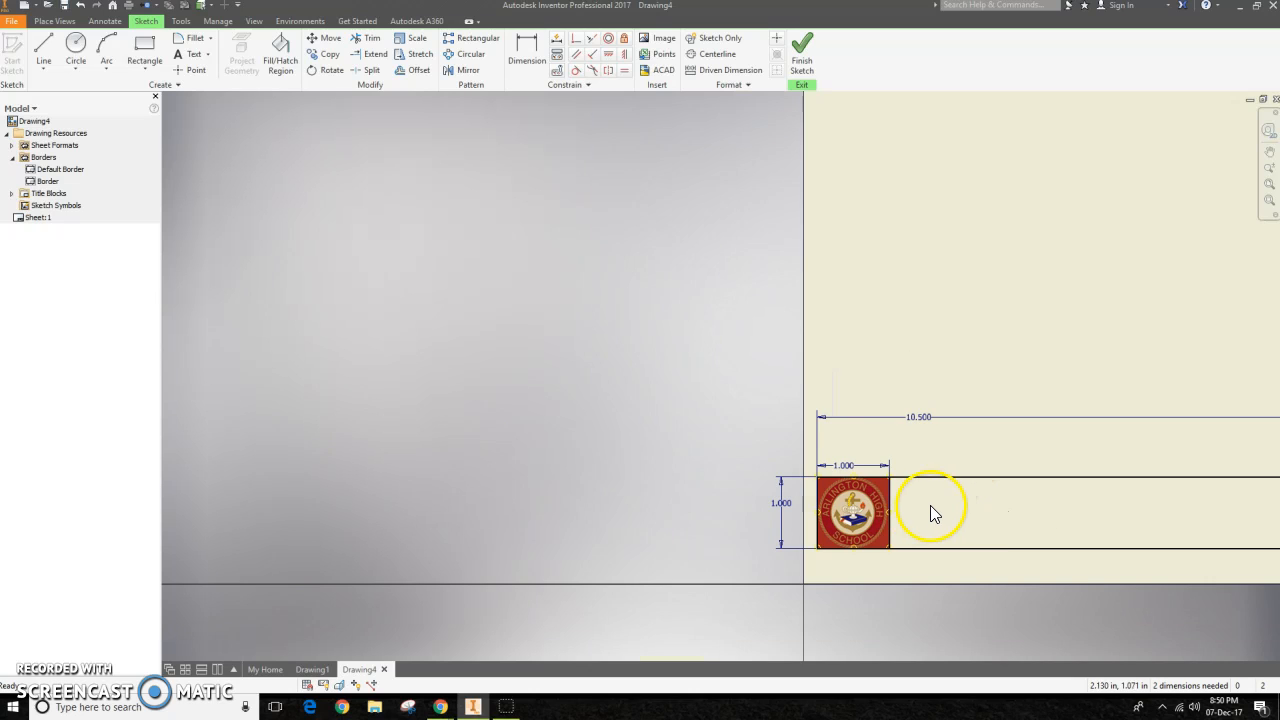
pyautogui.moveTo(625, 508); pyautogui.dragTo(482, 518, button='middle')
pyautogui.scroll(1, 747, 506)
pyautogui.scroll(-3, 1000, 530)
pyautogui.scroll(8, 1006, 528)
pyautogui.moveTo(983, 540); pyautogui.dragTo(931, 409, button='middle')
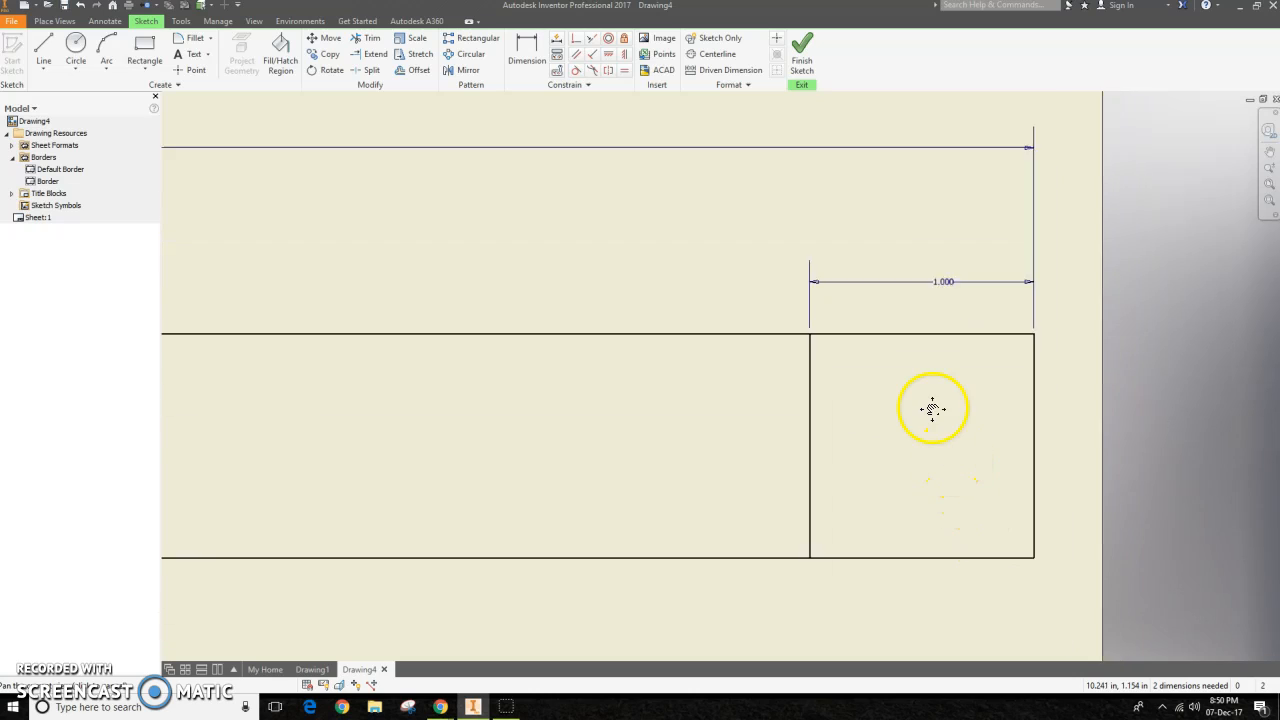
pyautogui.scroll(2, 903, 391)
pyautogui.scroll(-2, 894, 391)
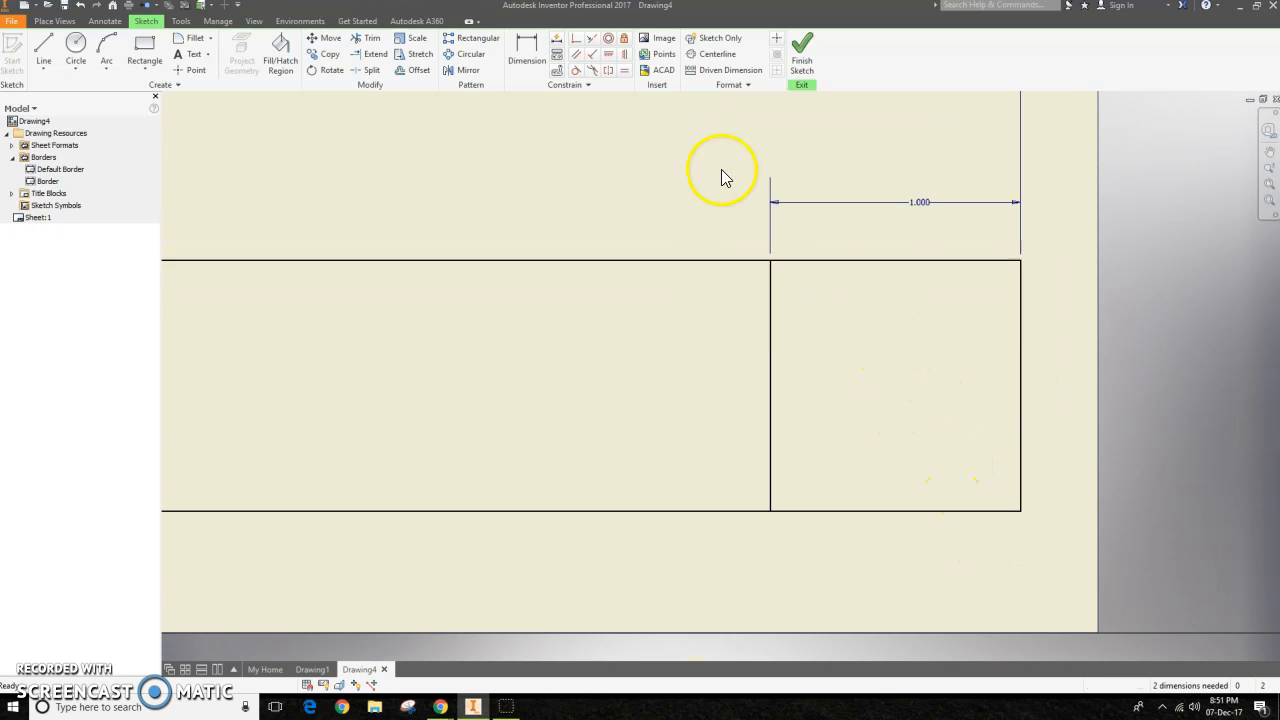
pyautogui.click(660, 38)
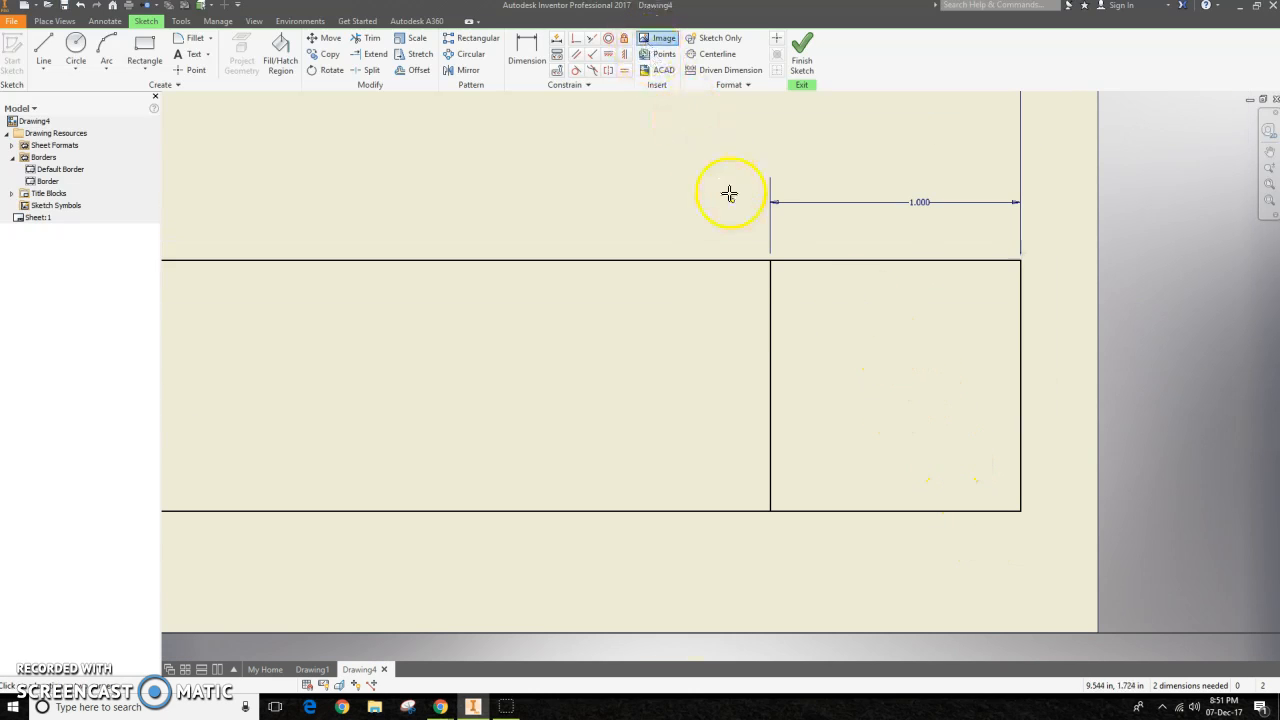
pyautogui.click(771, 261)
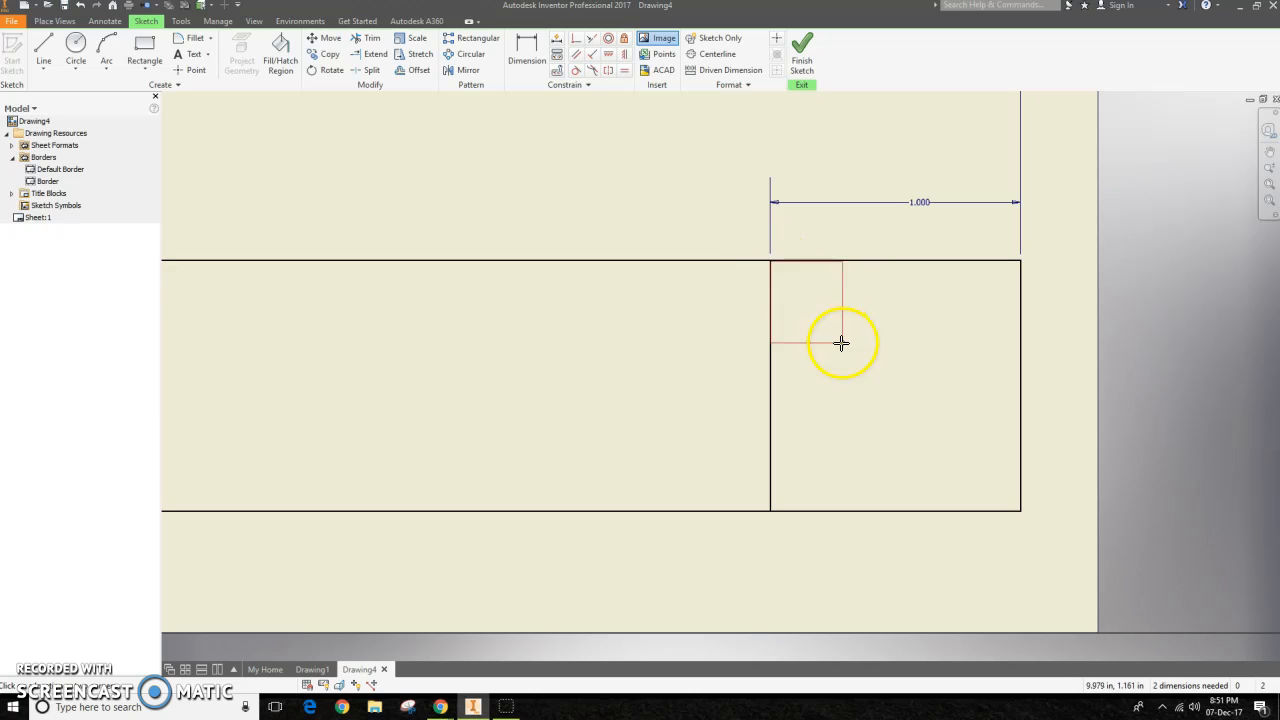
pyautogui.click(1020, 512)
pyautogui.moveTo(836, 279); pyautogui.dragTo(836, 331)
pyautogui.doubleClick(606, 310)
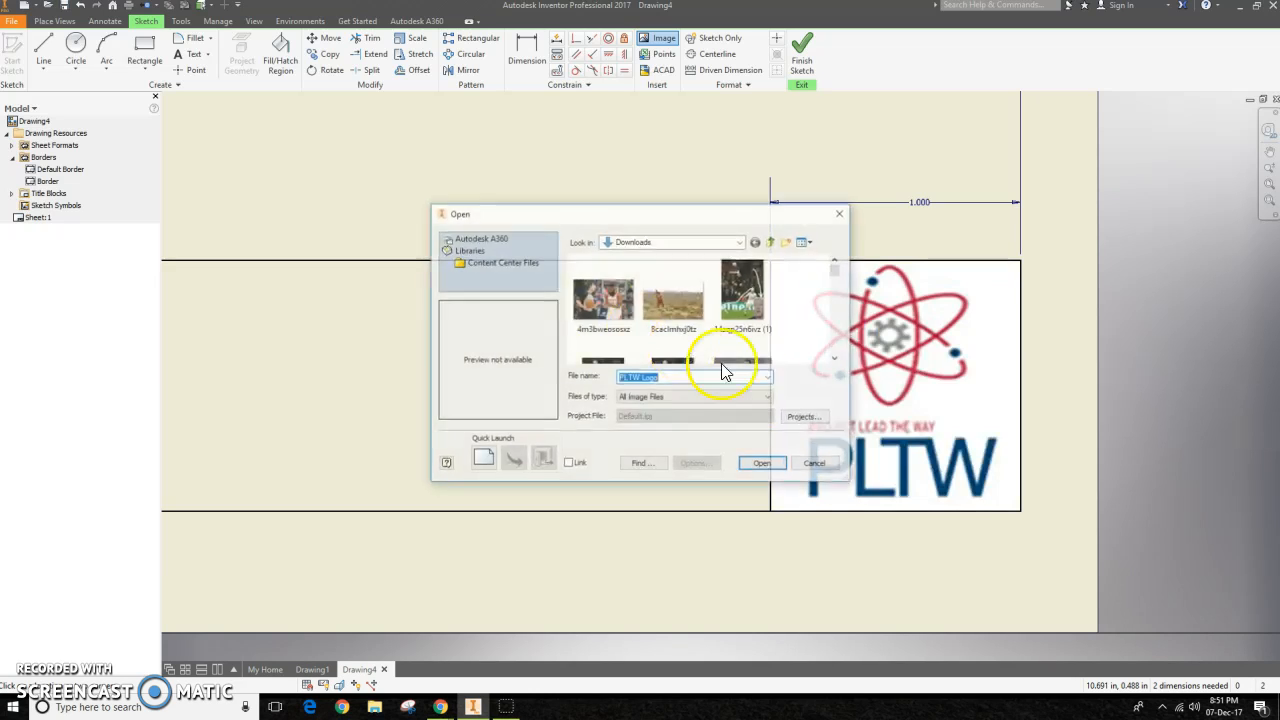
pyautogui.click(812, 462)
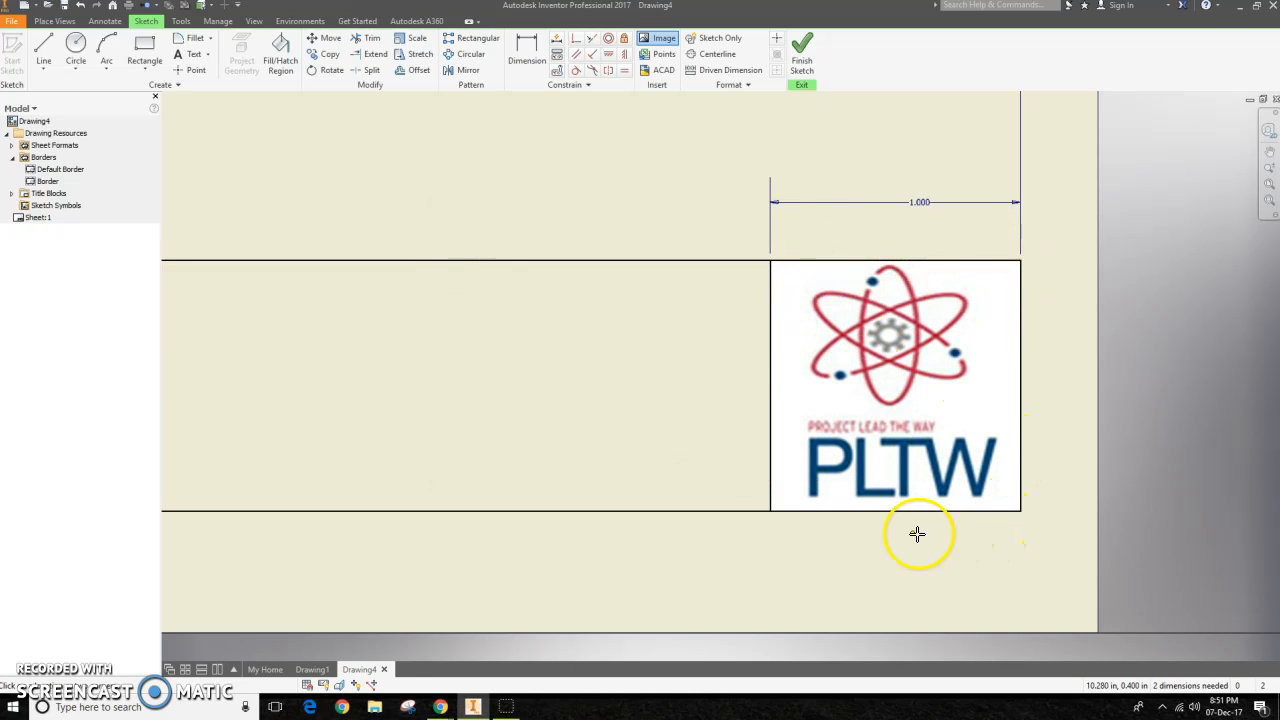
pyautogui.scroll(-5, 917, 534)
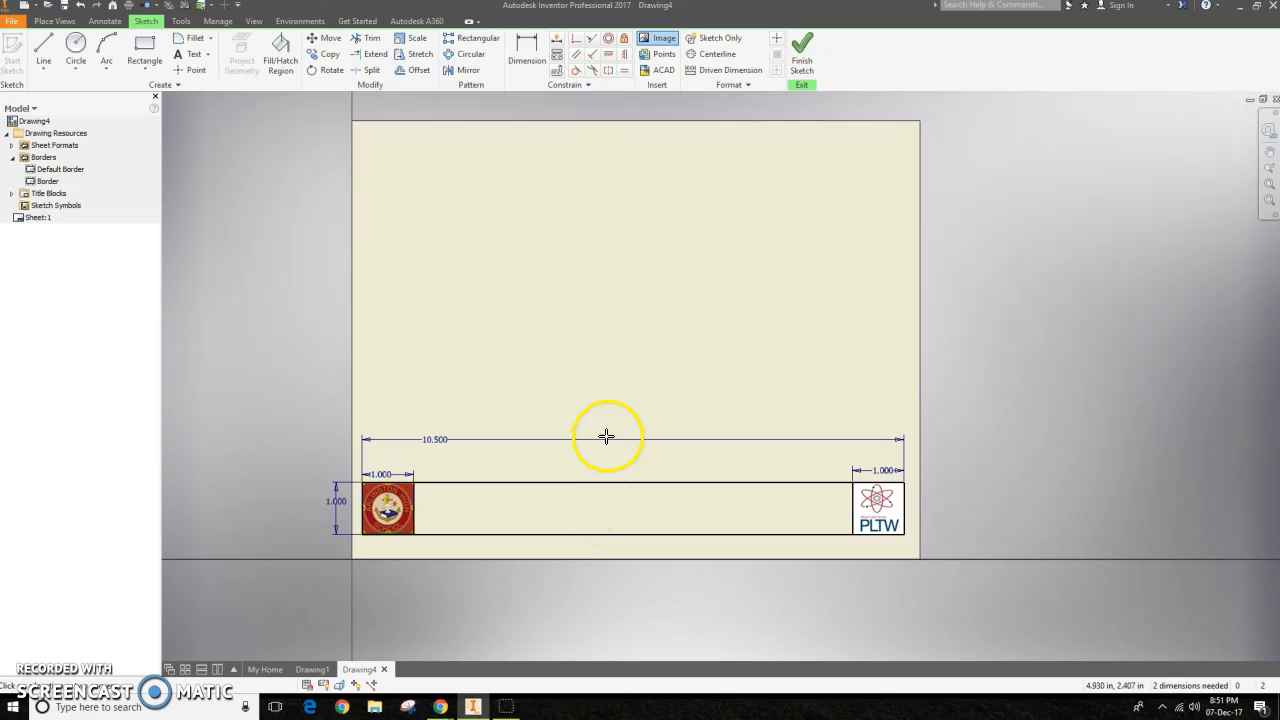
pyautogui.press('Escape')
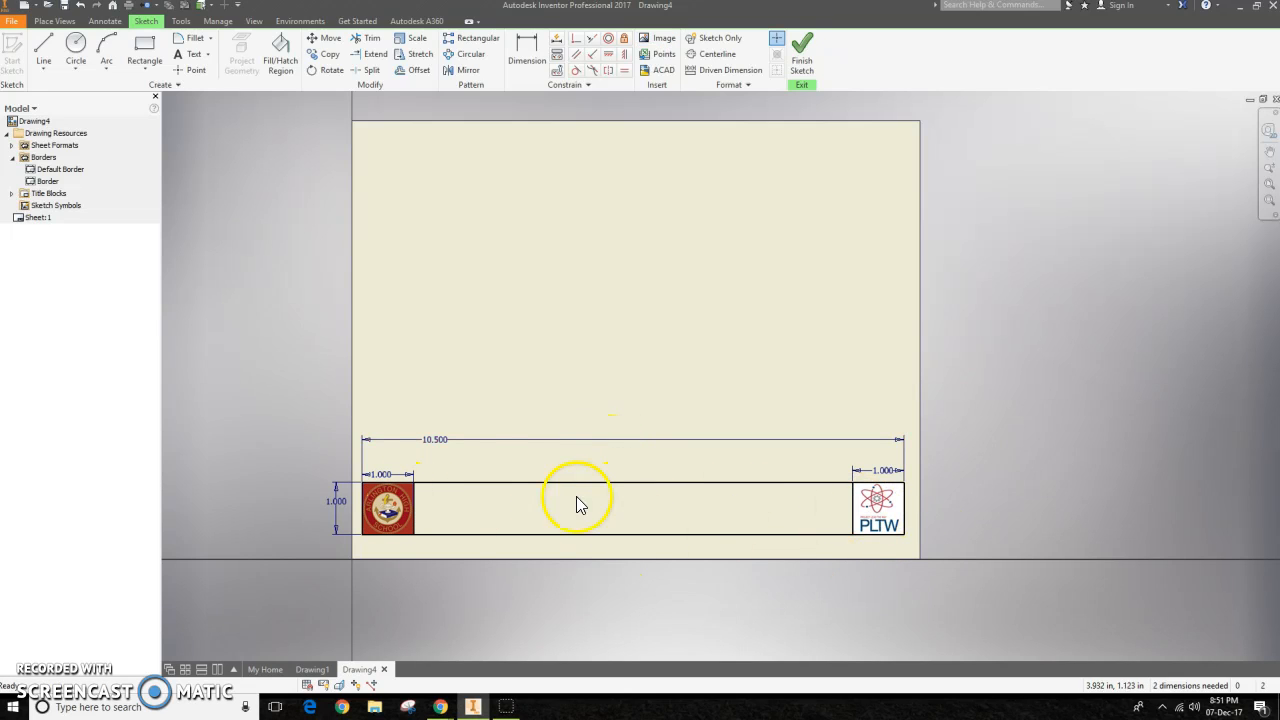
# Draw a full-height vertical line through the middle of the title block.
pyautogui.click(43, 50)
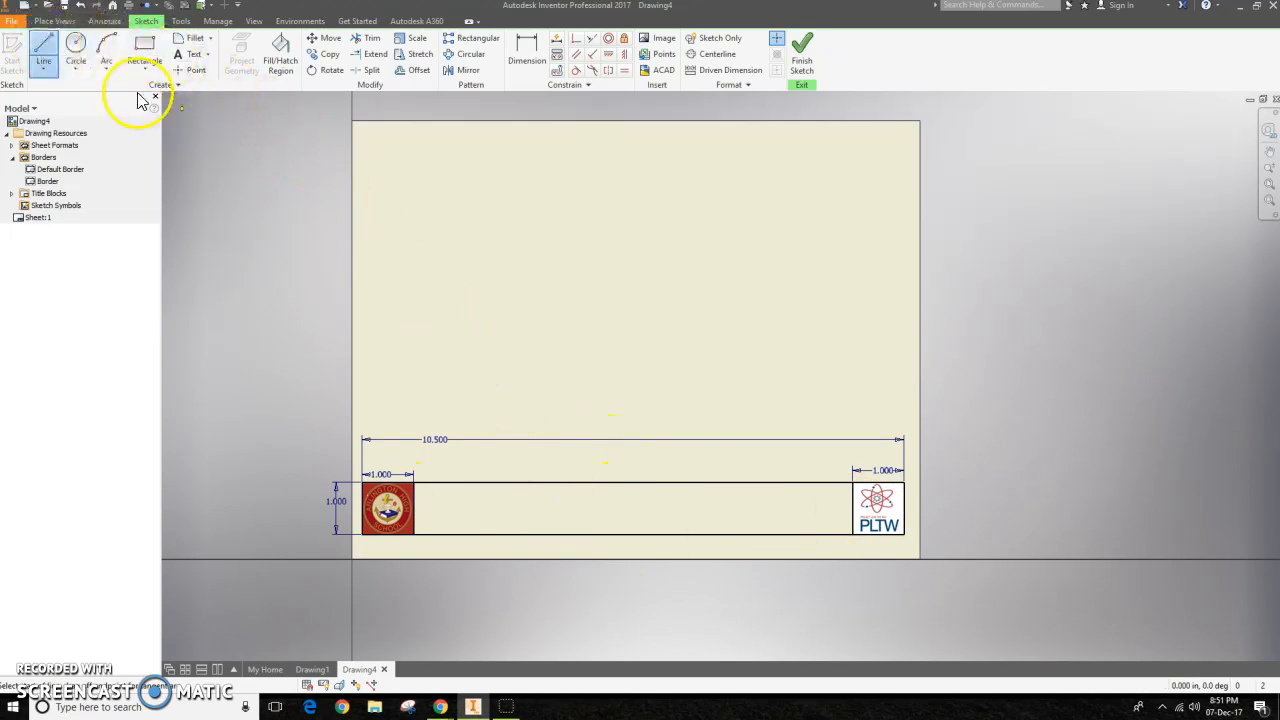
pyautogui.click(633, 483)
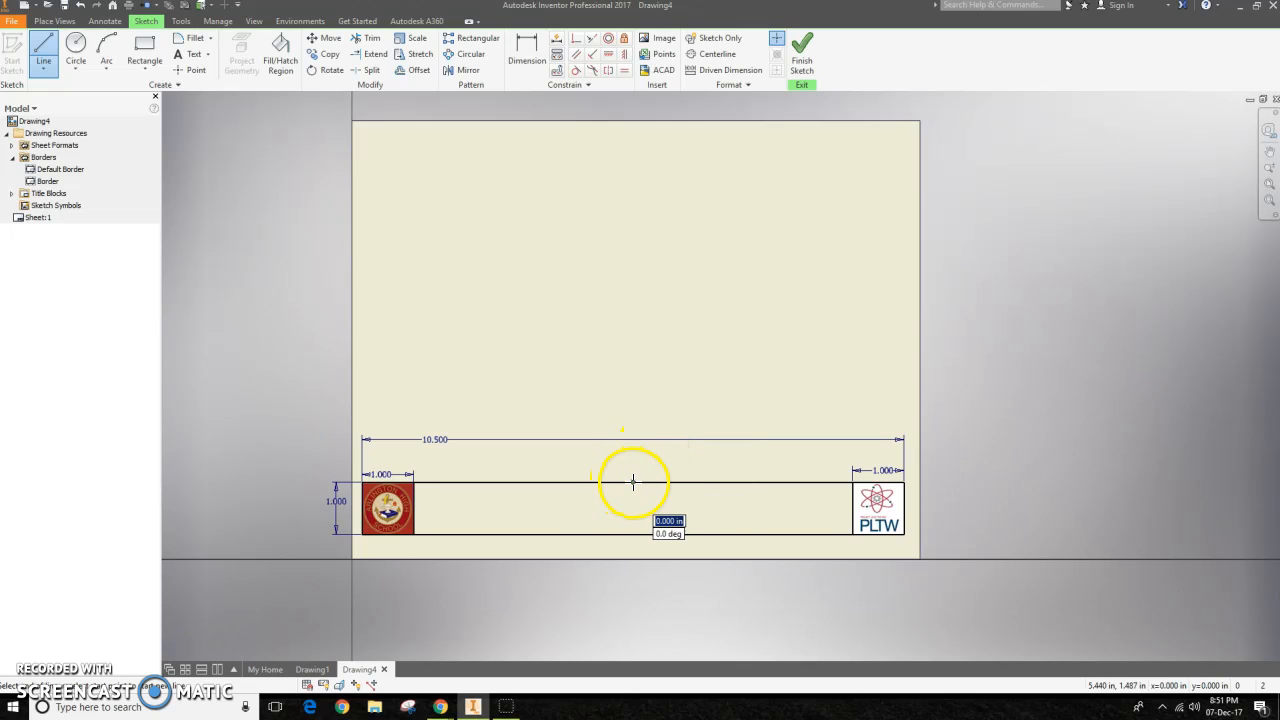
pyautogui.doubleClick(633, 535)
# Draw a mid-height horizontal line from the centre line to the PLTW cell and split the lower row at its midpoint with a vertical line.
pyautogui.click(632, 509)
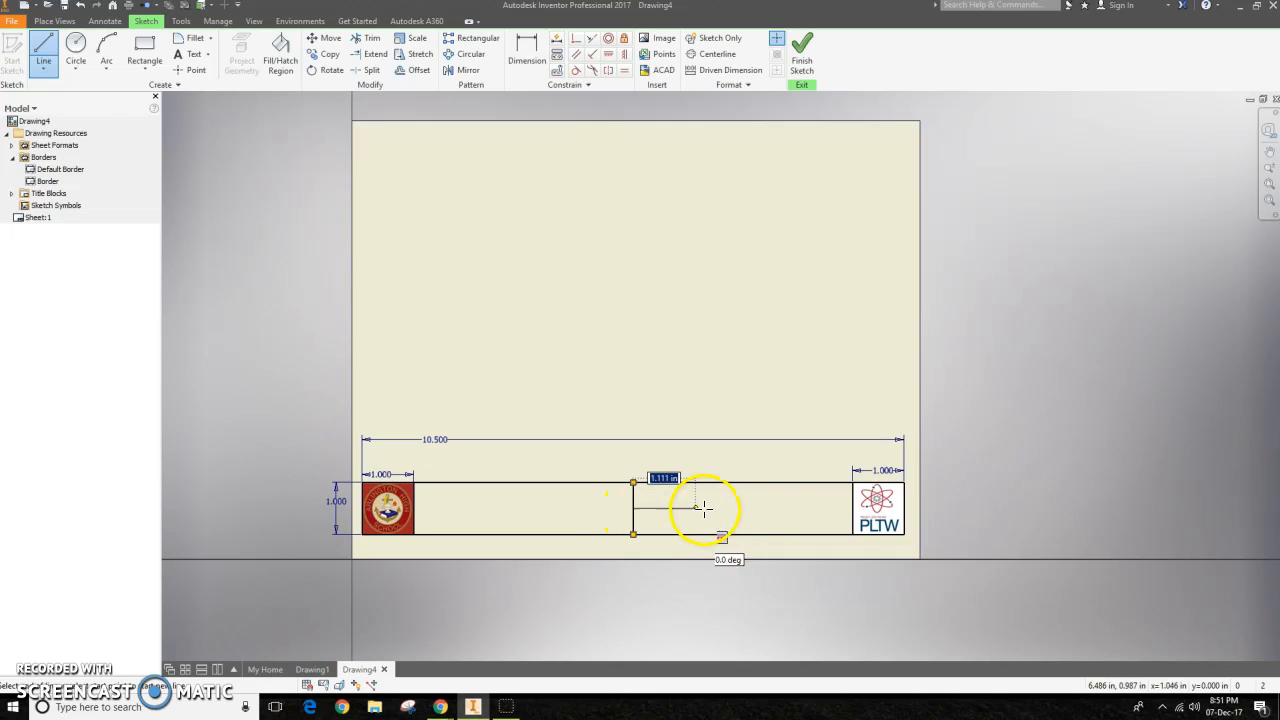
pyautogui.click(852, 509)
pyautogui.click(742, 509)
pyautogui.click(742, 535)
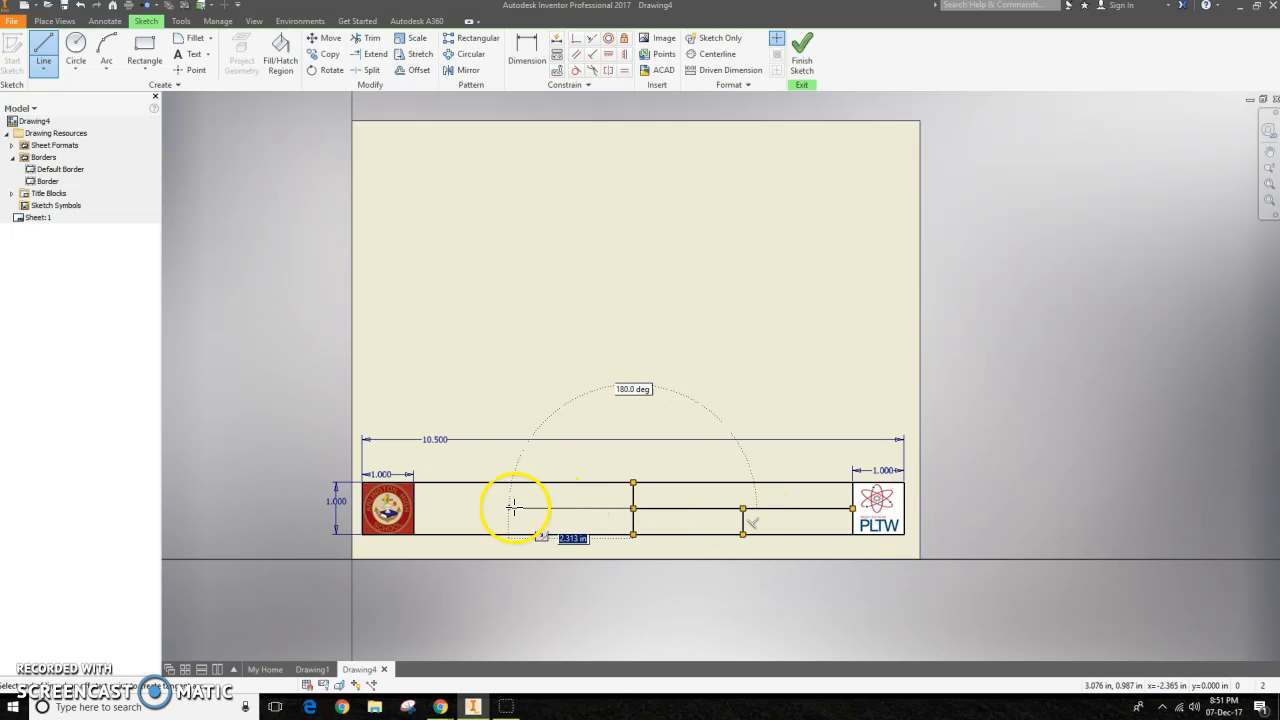
# Extend the mid-height division from the centre line to the school logo cell and split that lower row at its midpoint with a vertical line.
pyautogui.doubleClick(414, 509)
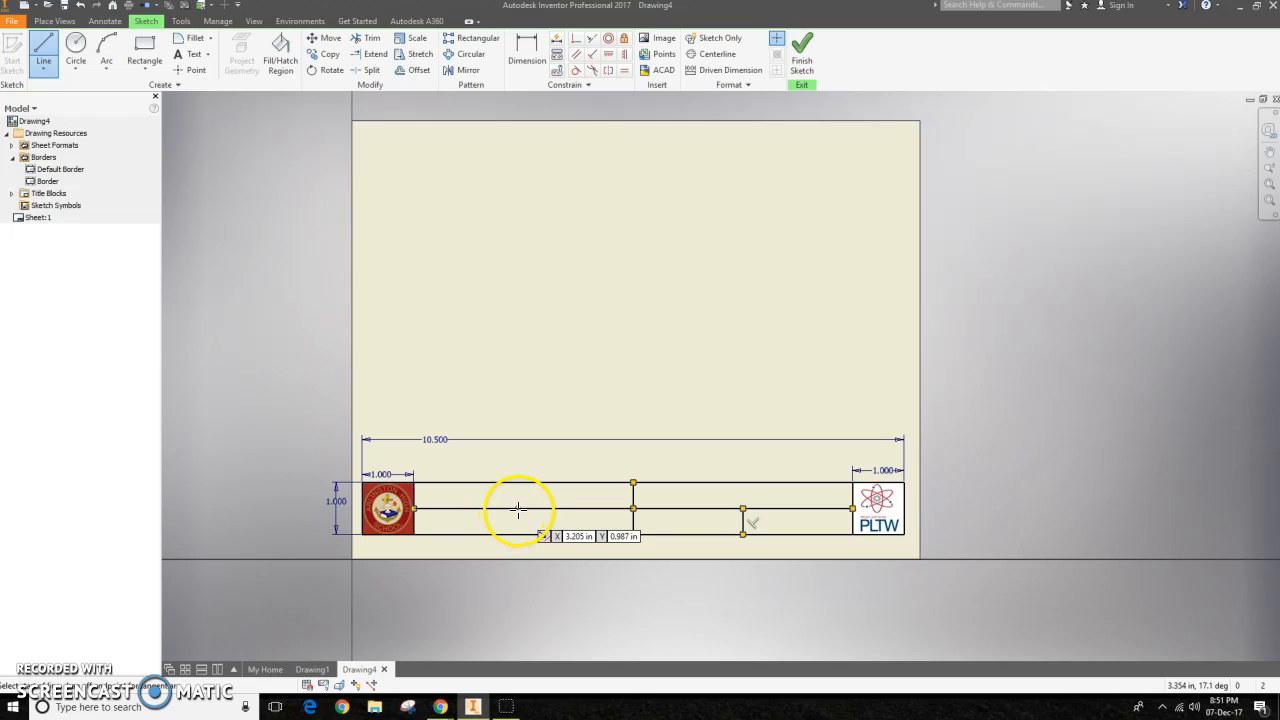
pyautogui.click(524, 509)
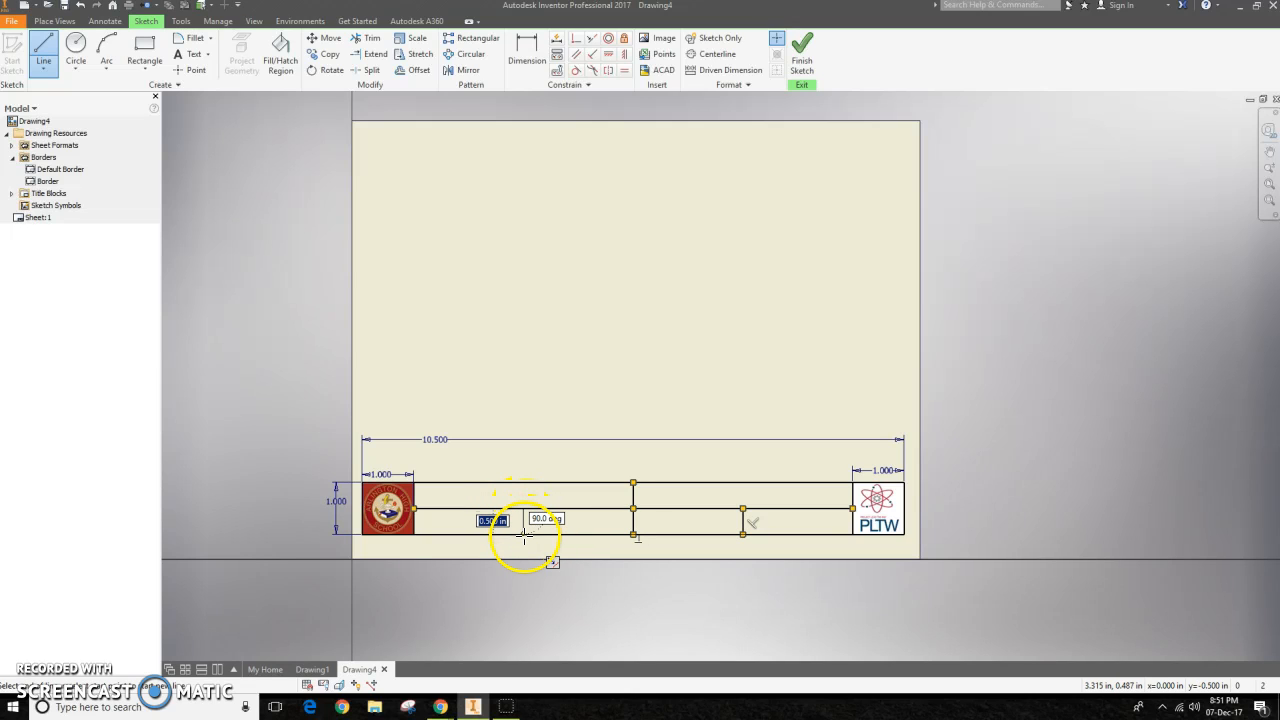
pyautogui.doubleClick(524, 535)
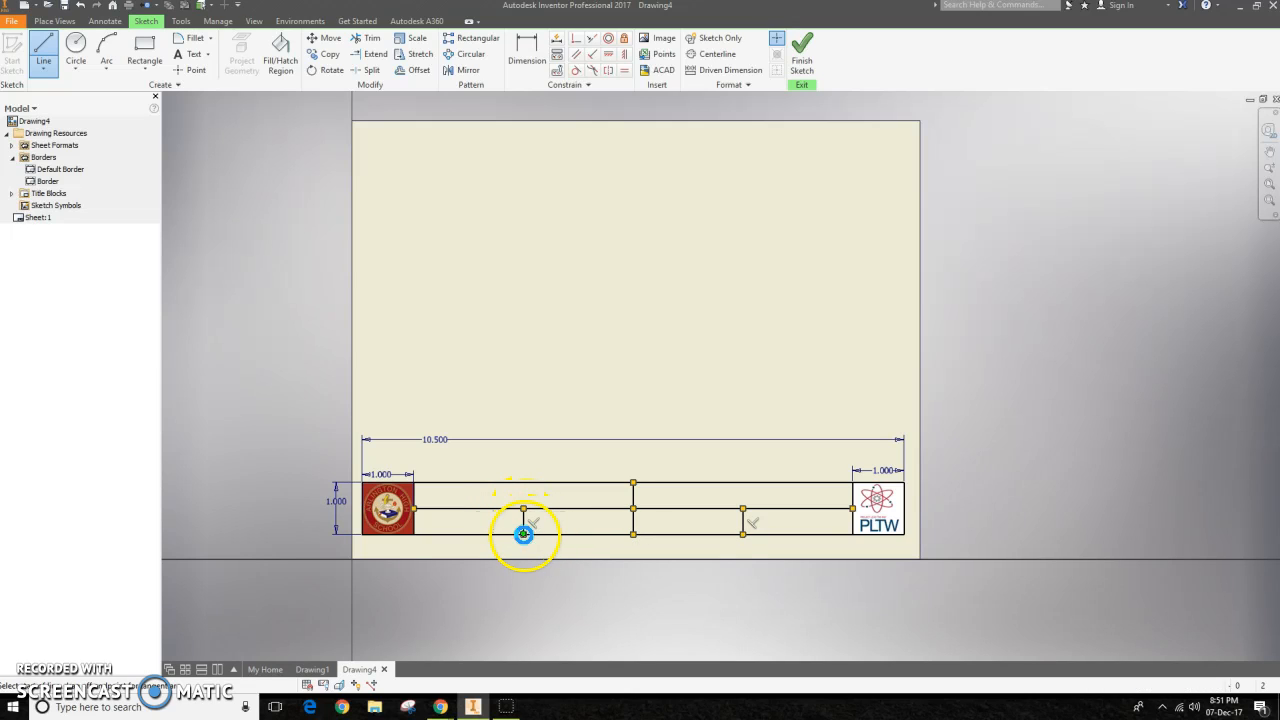
# Add the text label NAME: at the start of the upper cell beside the school logo and nudge it slightly down.
pyautogui.rightClick(740, 592)
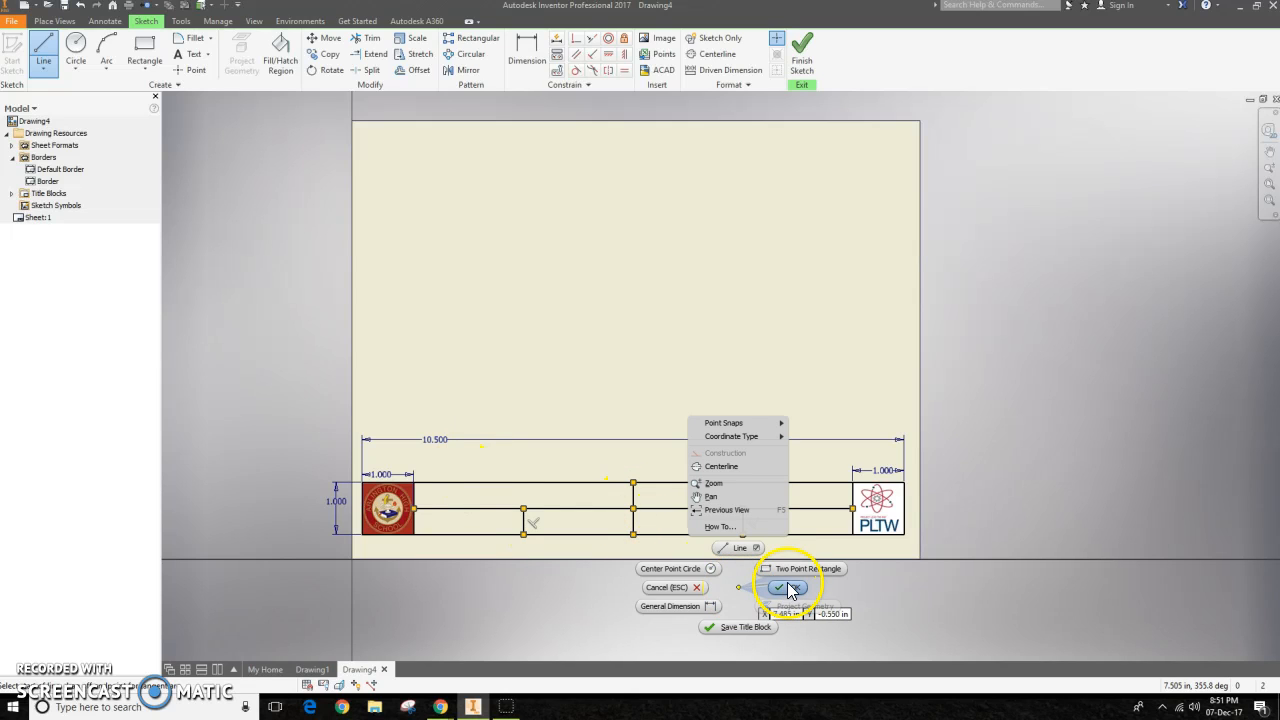
pyautogui.click(791, 590)
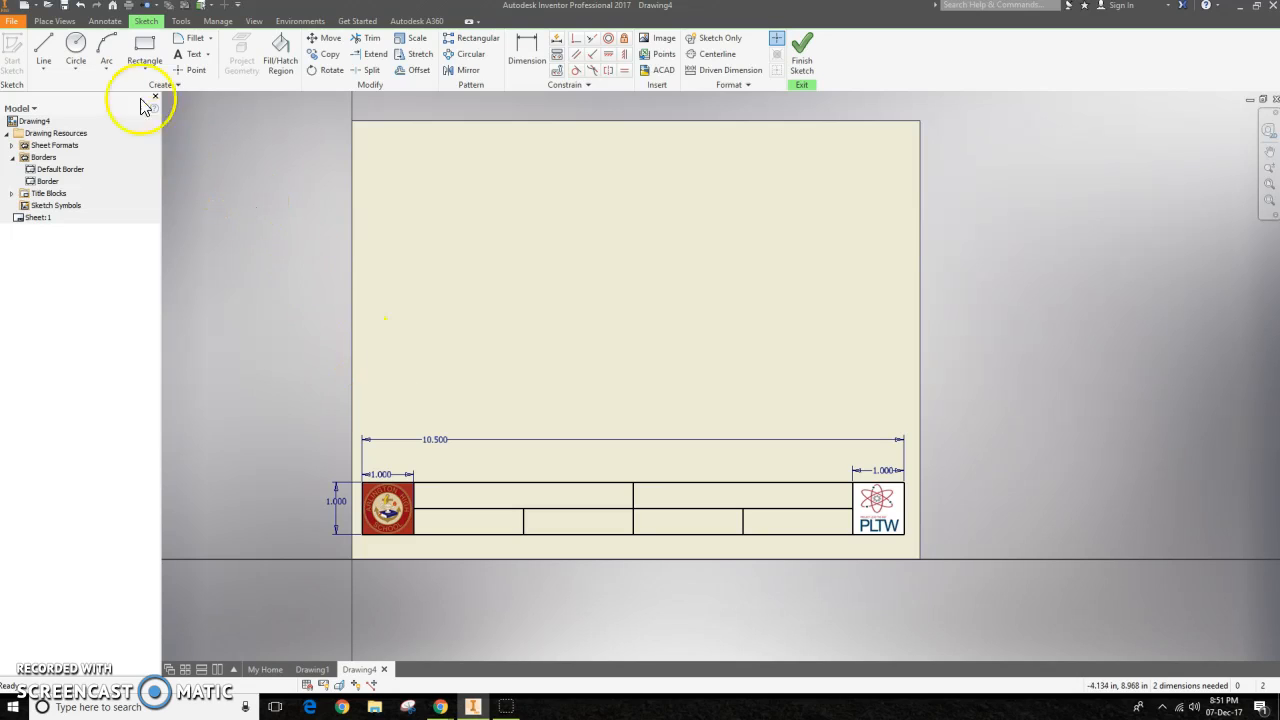
pyautogui.click(192, 53)
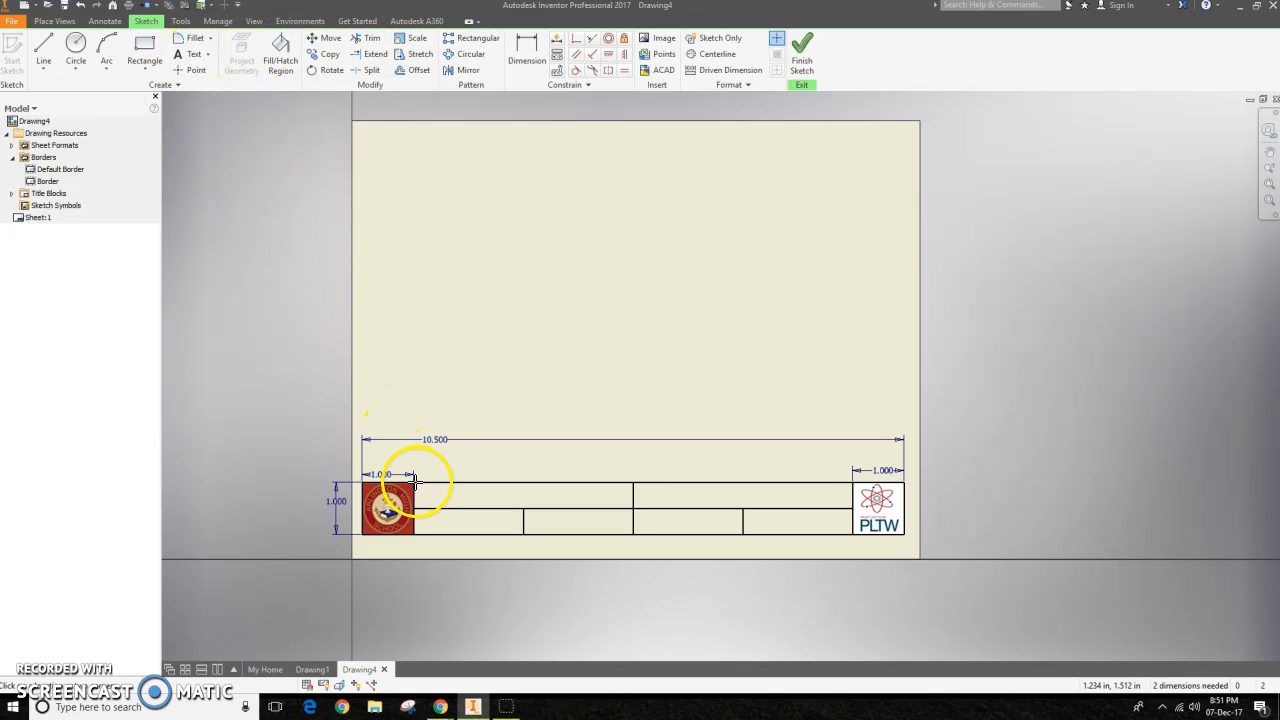
pyautogui.scroll(2, 417, 488)
pyautogui.scroll(-6, 417, 488)
pyautogui.scroll(2, 438, 496)
pyautogui.moveTo(452, 464); pyautogui.dragTo(474, 374, button='middle')
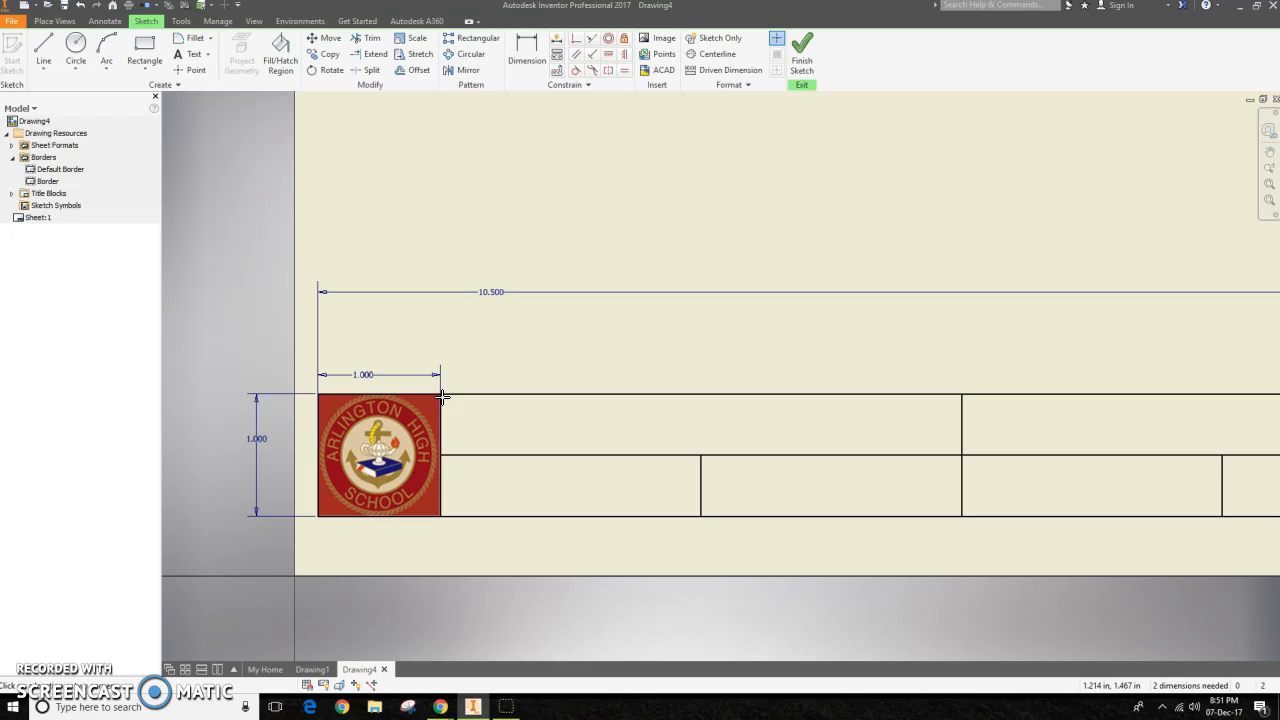
pyautogui.moveTo(442, 397); pyautogui.dragTo(960, 455)
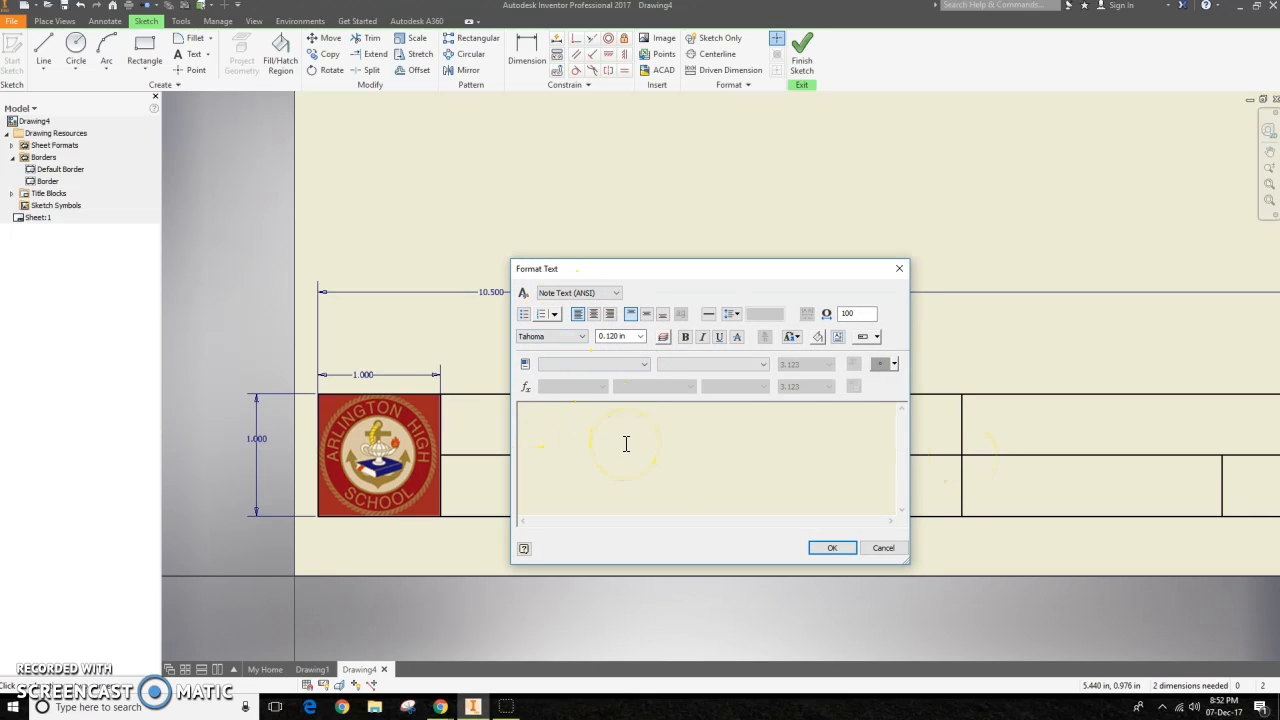
pyautogui.click(845, 549)
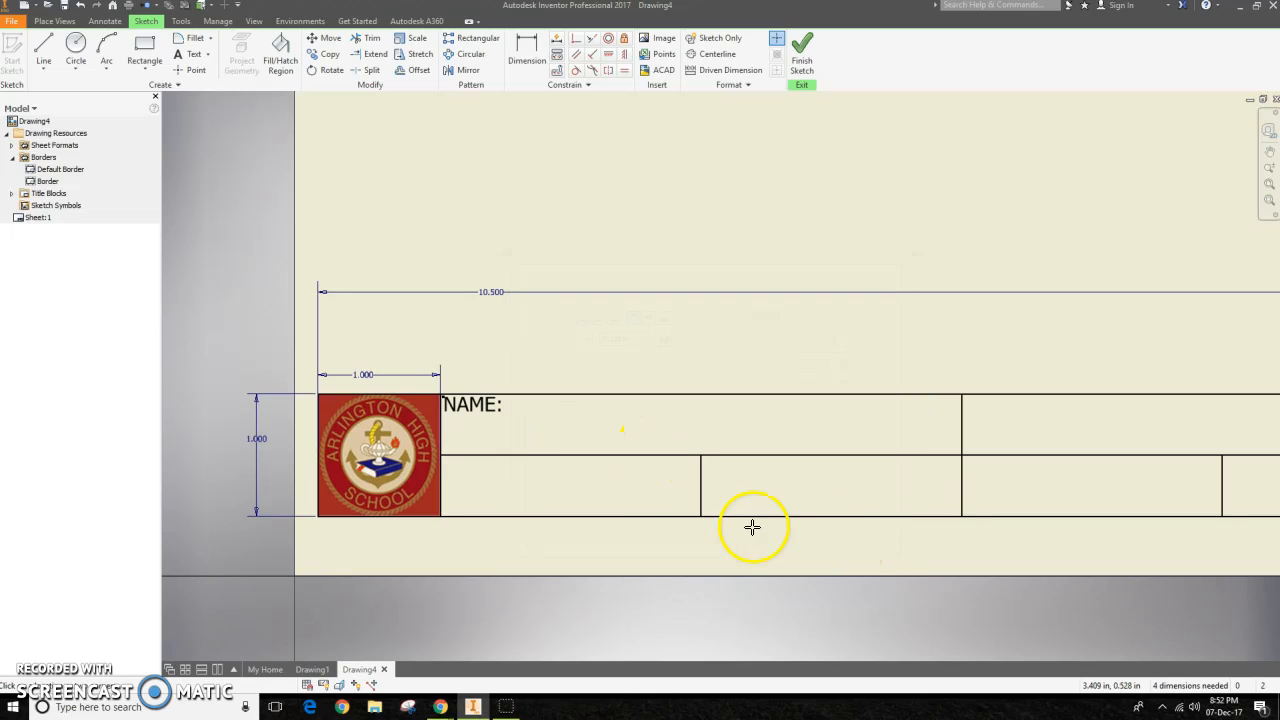
pyautogui.click(460, 403)
pyautogui.moveTo(469, 409); pyautogui.dragTo(471, 412)
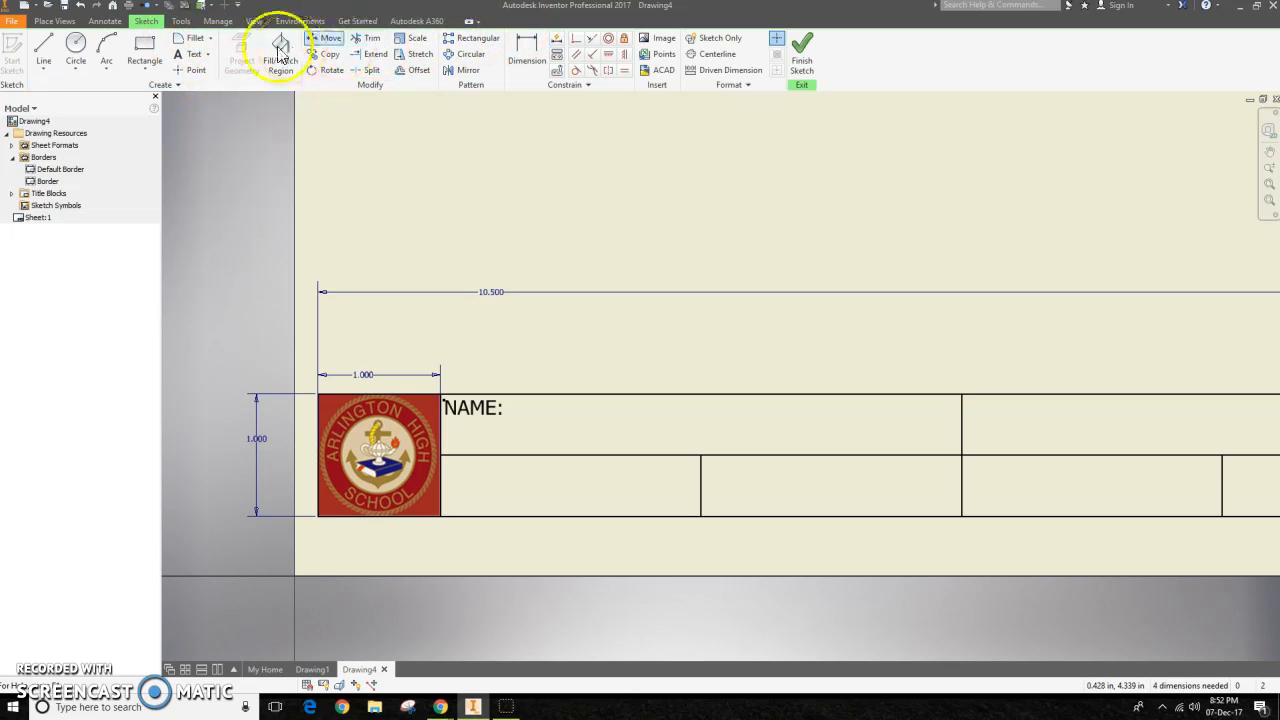
# Add a middle-justified text with the full name beside the NAME: label, in CityBlueprint font at 0.240 in.
pyautogui.click(197, 54)
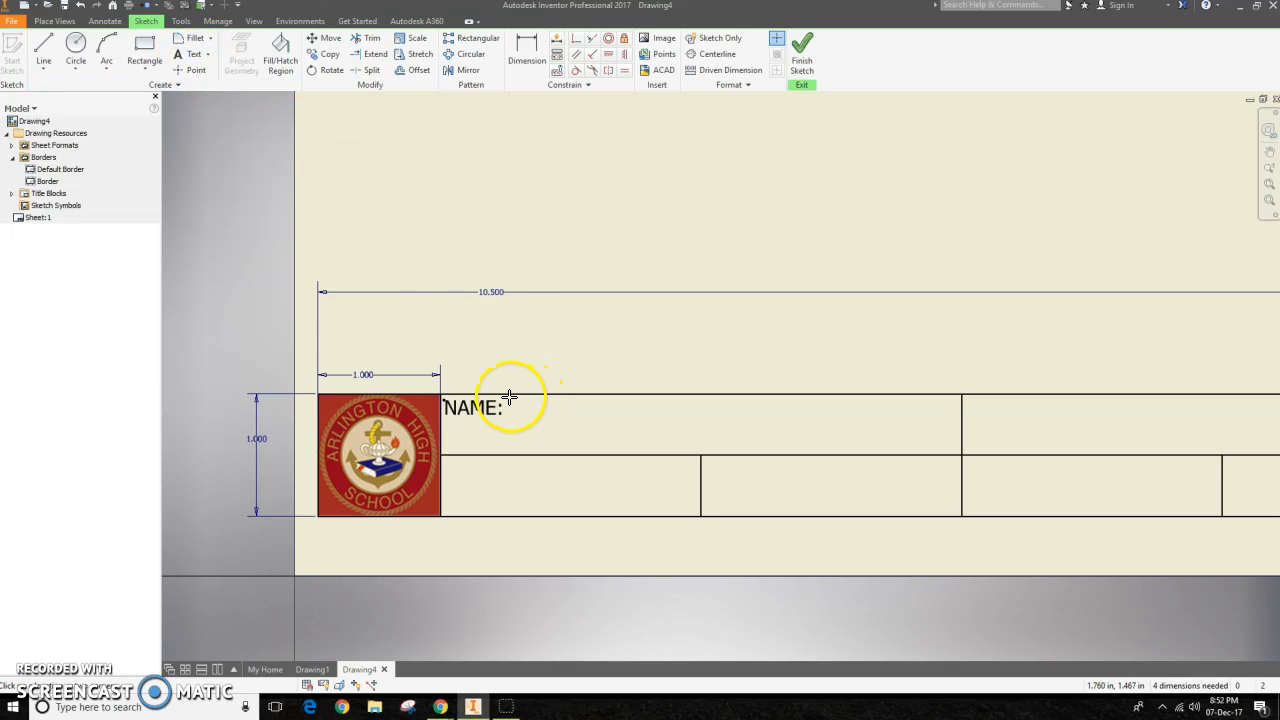
pyautogui.moveTo(510, 397); pyautogui.dragTo(957, 455)
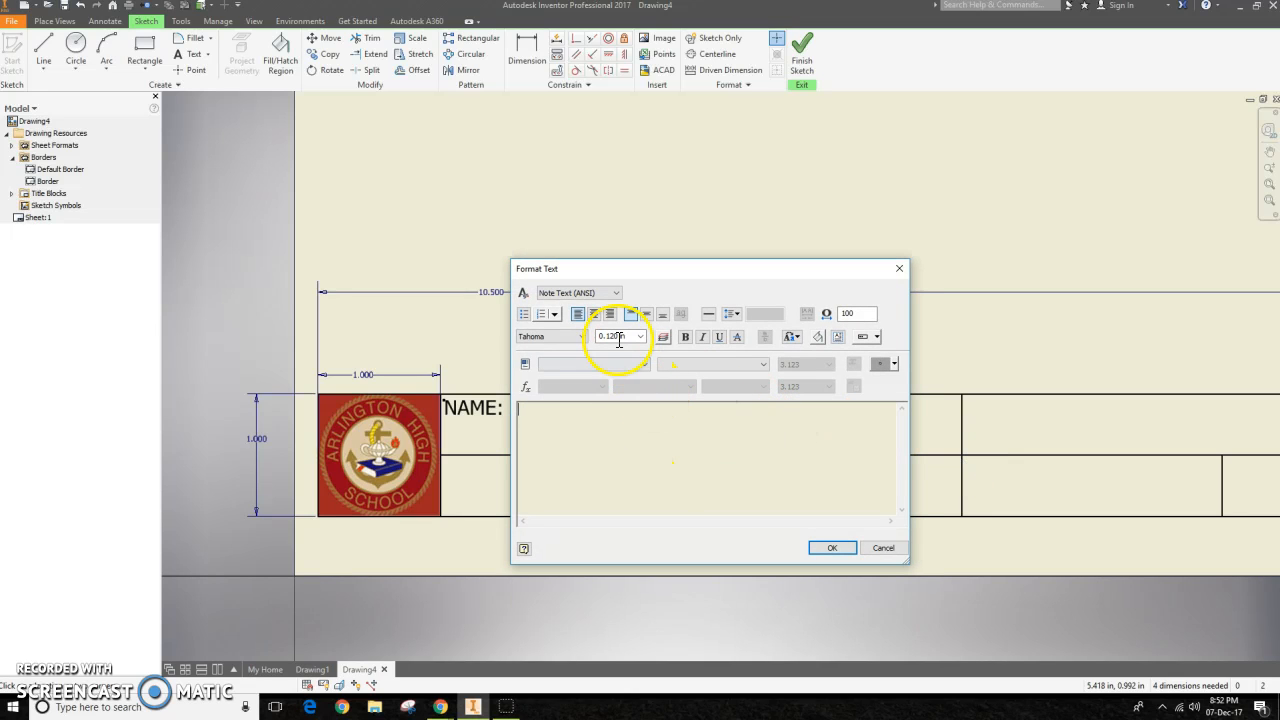
pyautogui.click(647, 314)
pyautogui.click(580, 336)
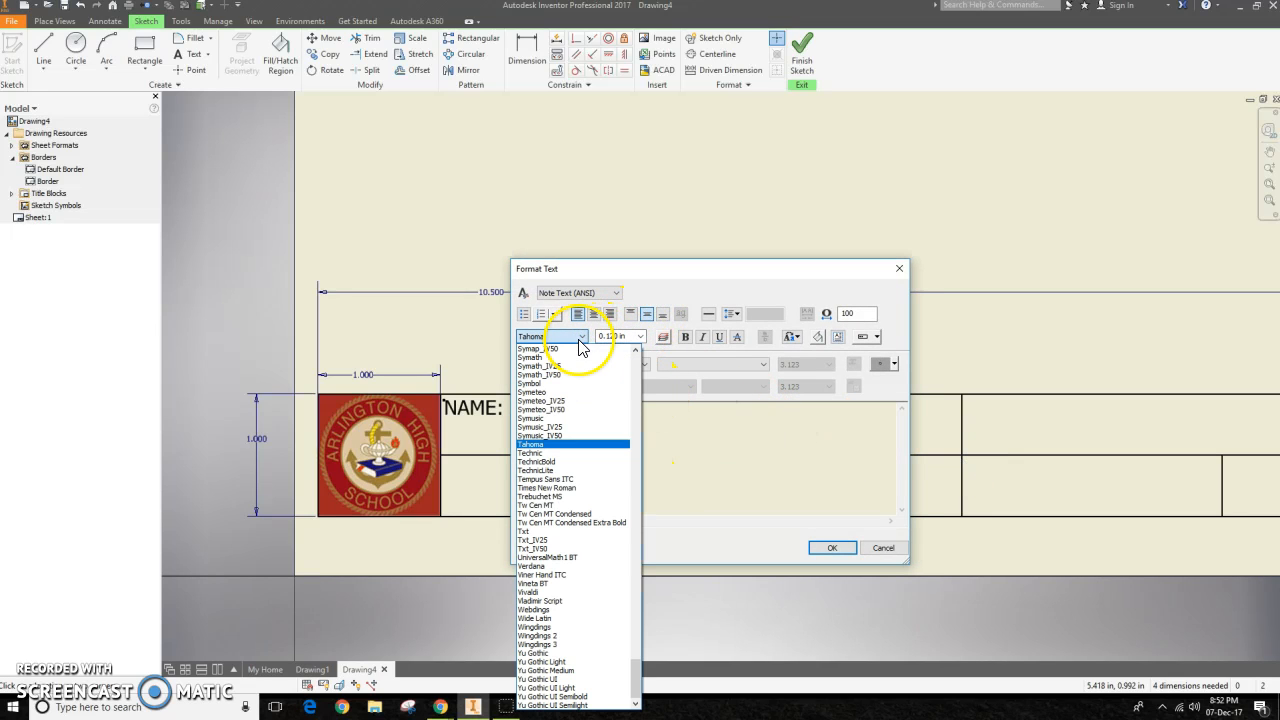
pyautogui.press('c')
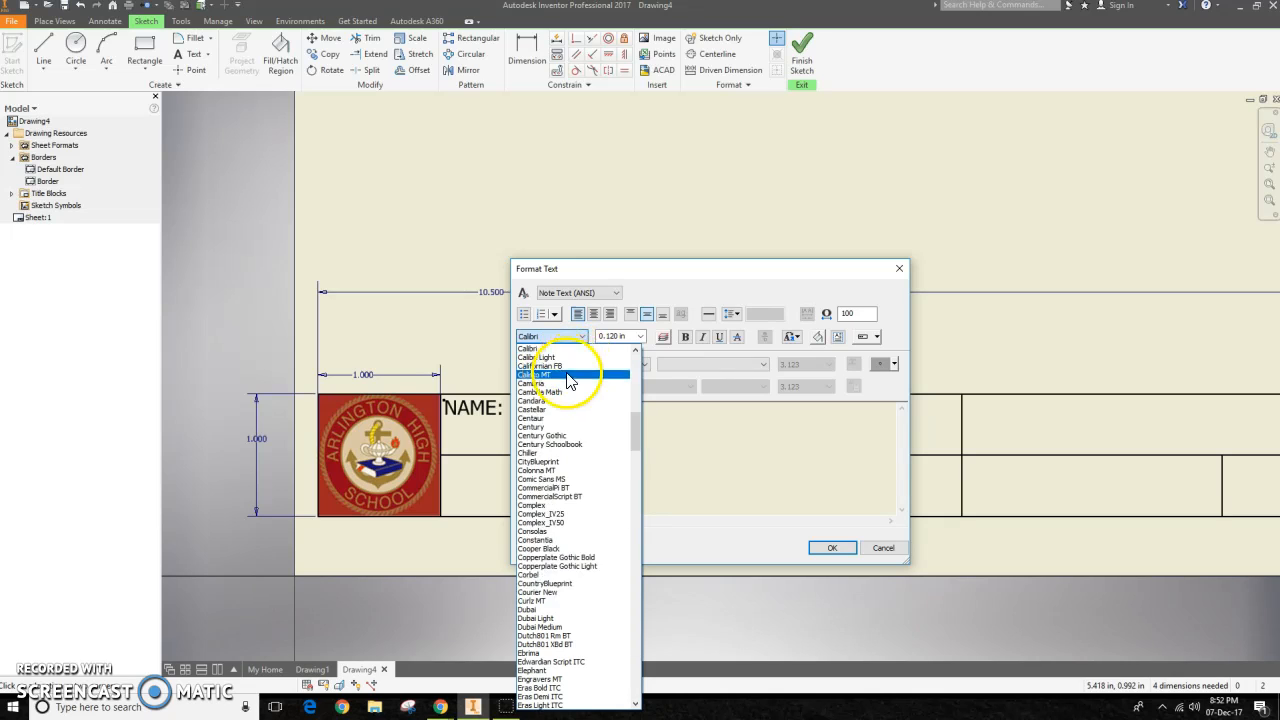
pyautogui.click(562, 462)
pyautogui.click(640, 336)
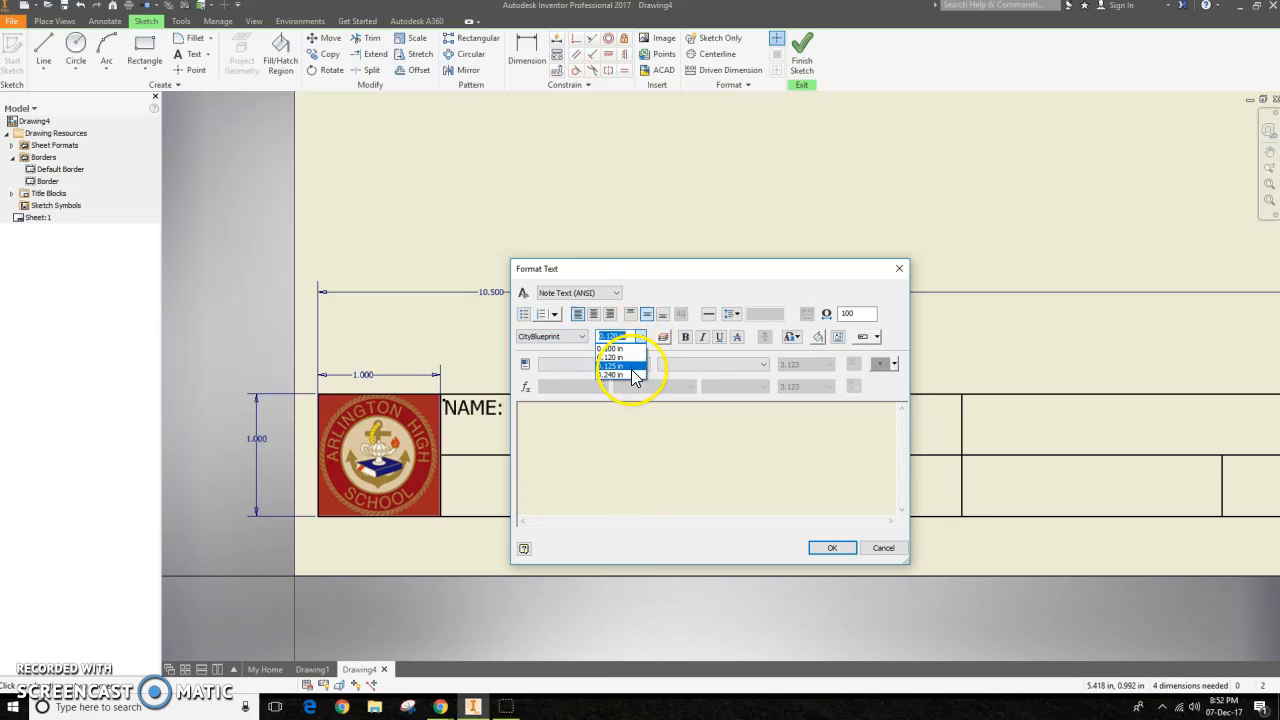
pyautogui.click(633, 374)
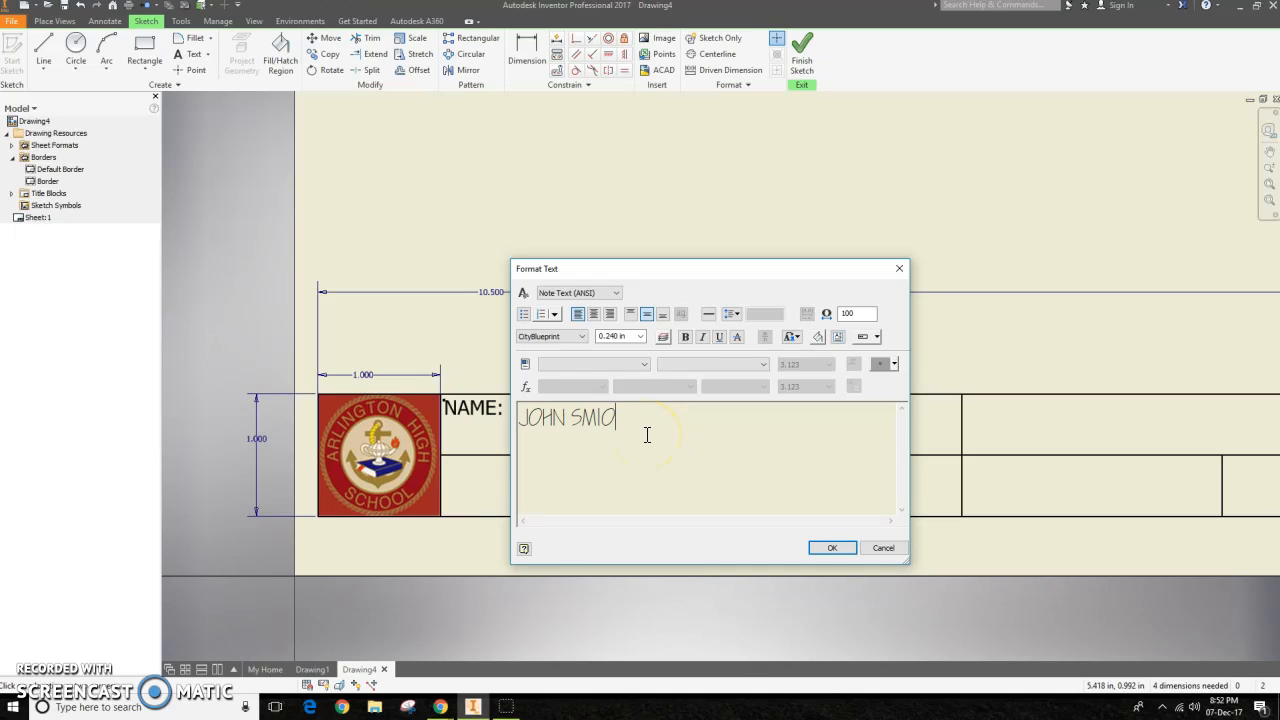
pyautogui.click(826, 547)
# Nudge the full-name text slightly away from the NAME: label.
pyautogui.click(628, 437)
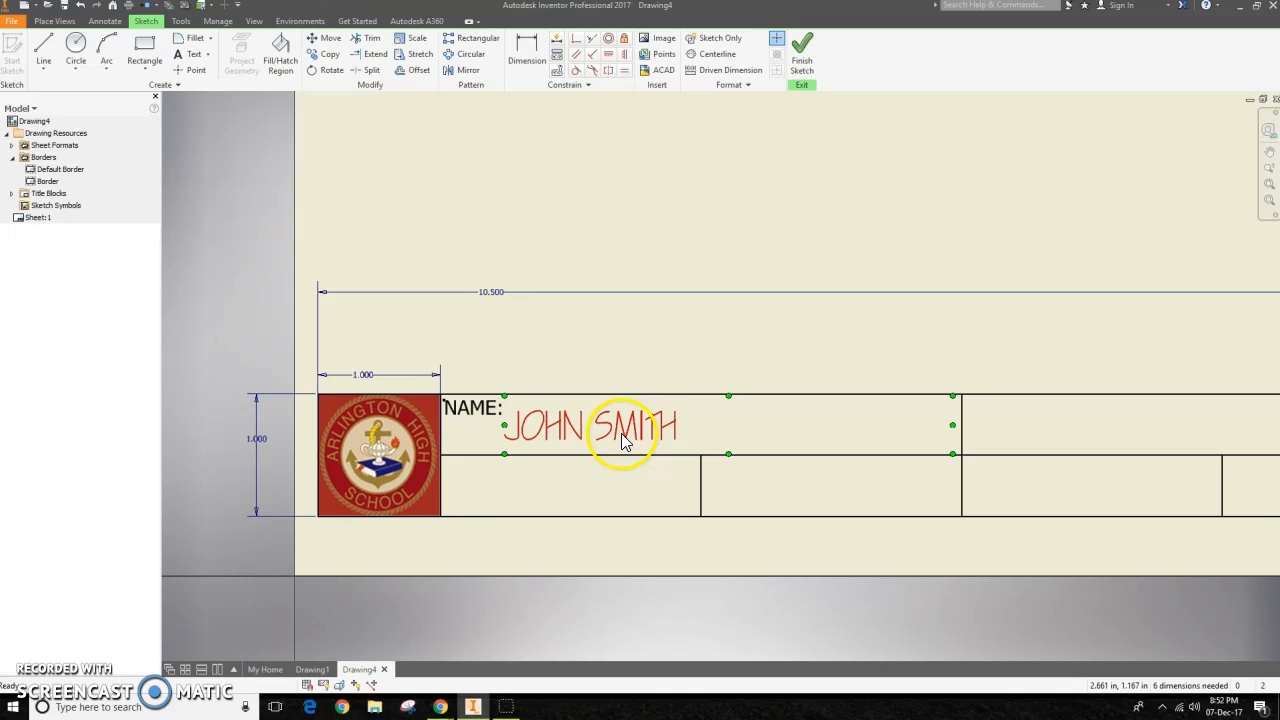
pyautogui.moveTo(621, 433); pyautogui.dragTo(561, 426)
pyautogui.click(559, 426)
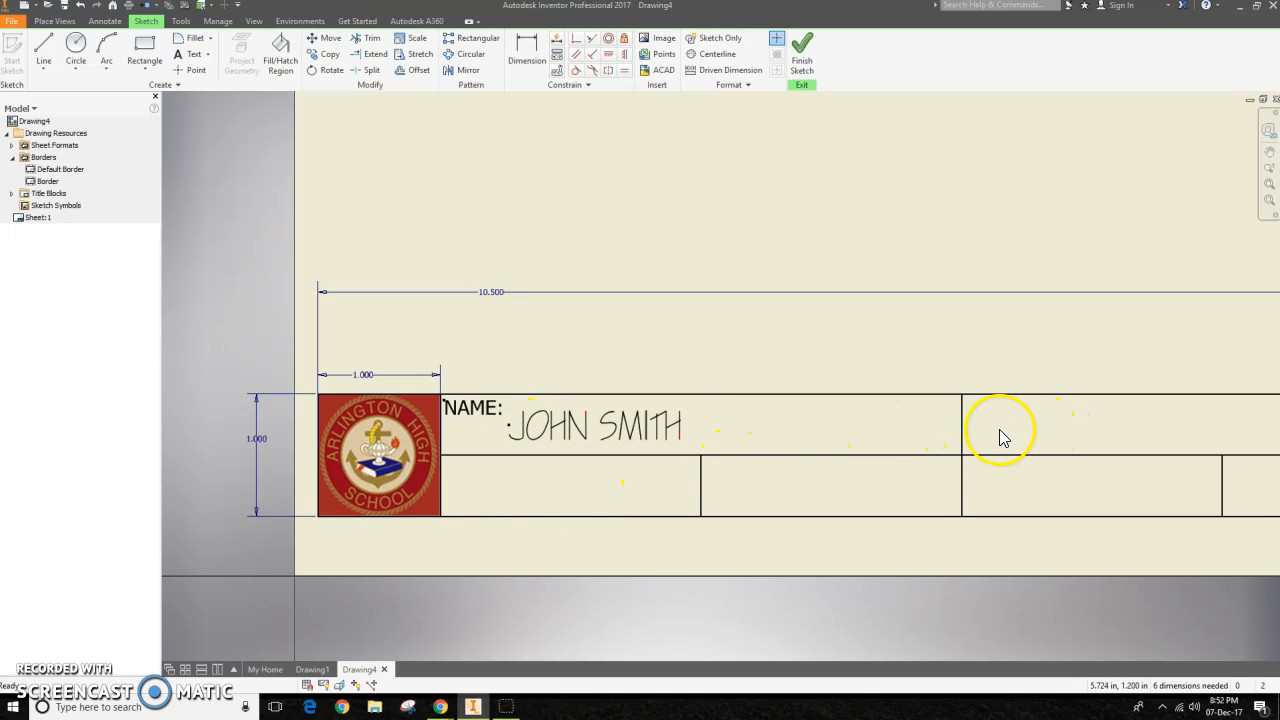
# Add the text label TITLE: at the start of the upper cell on the PLTW side of the centre line and nudge it slightly down.
pyautogui.moveTo(894, 437); pyautogui.dragTo(526, 434, button='middle')
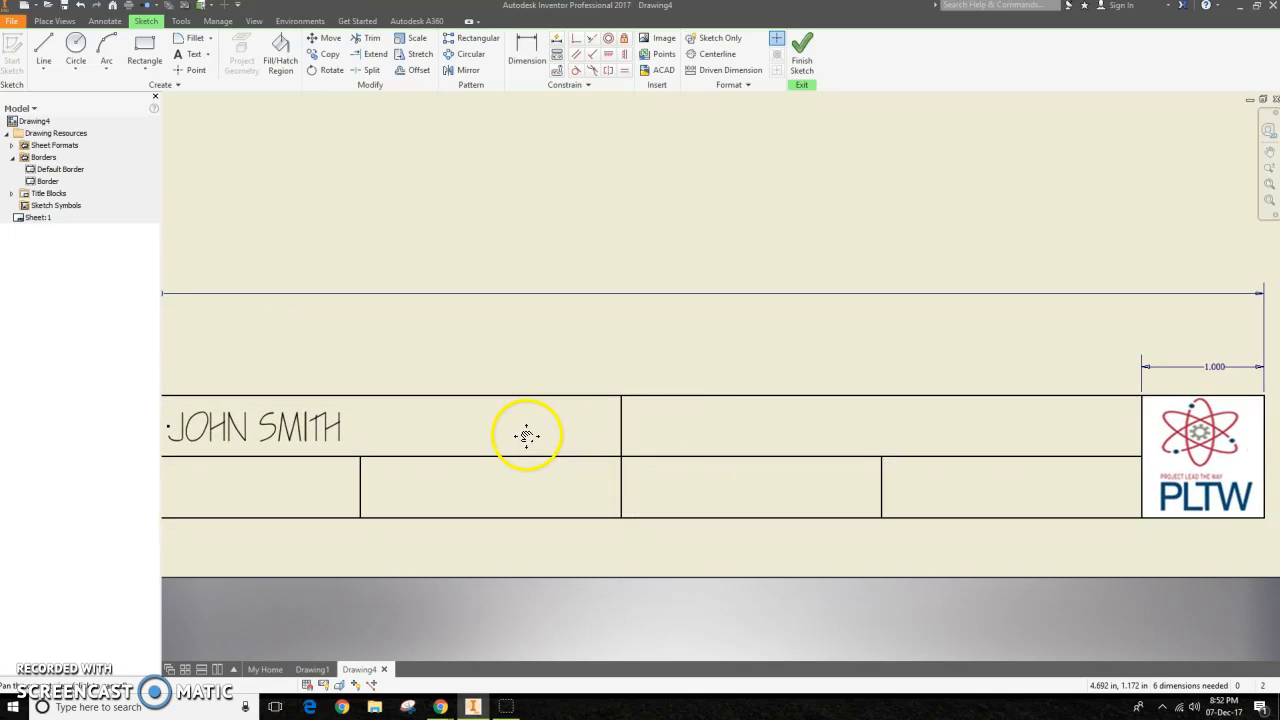
pyautogui.click(180, 56)
pyautogui.moveTo(621, 396); pyautogui.dragTo(893, 458)
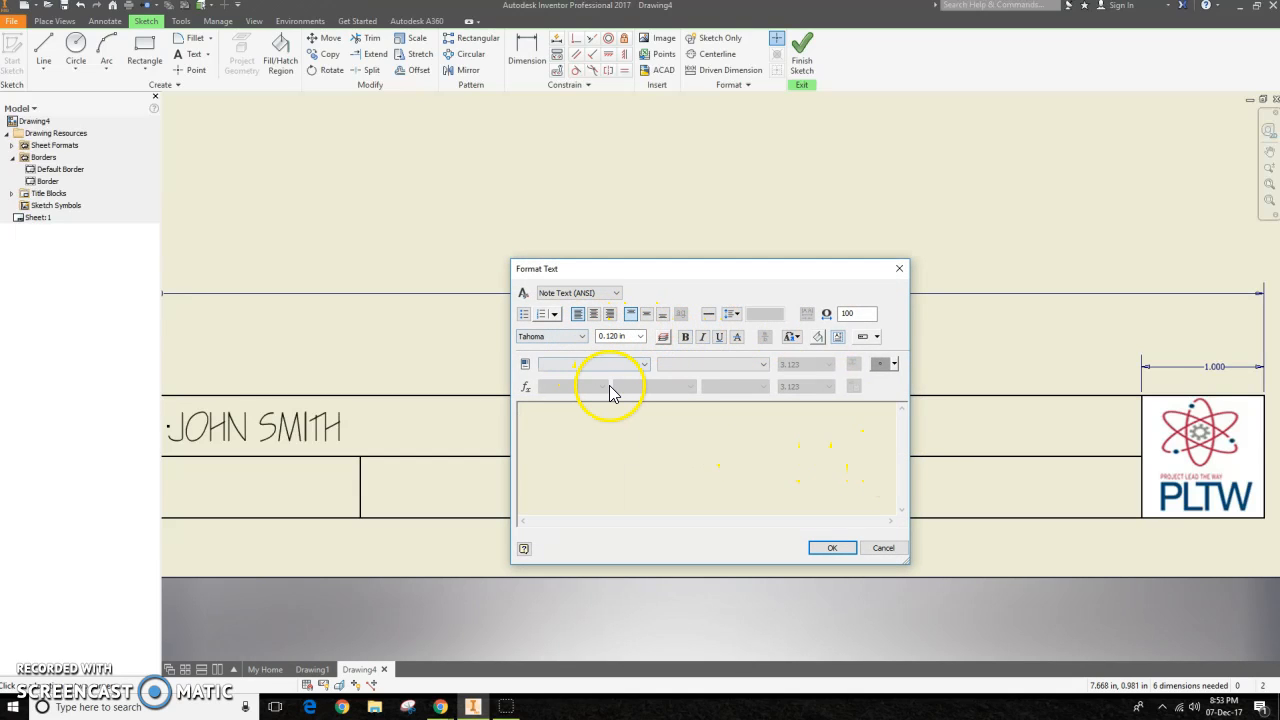
pyautogui.write('TITLE:')
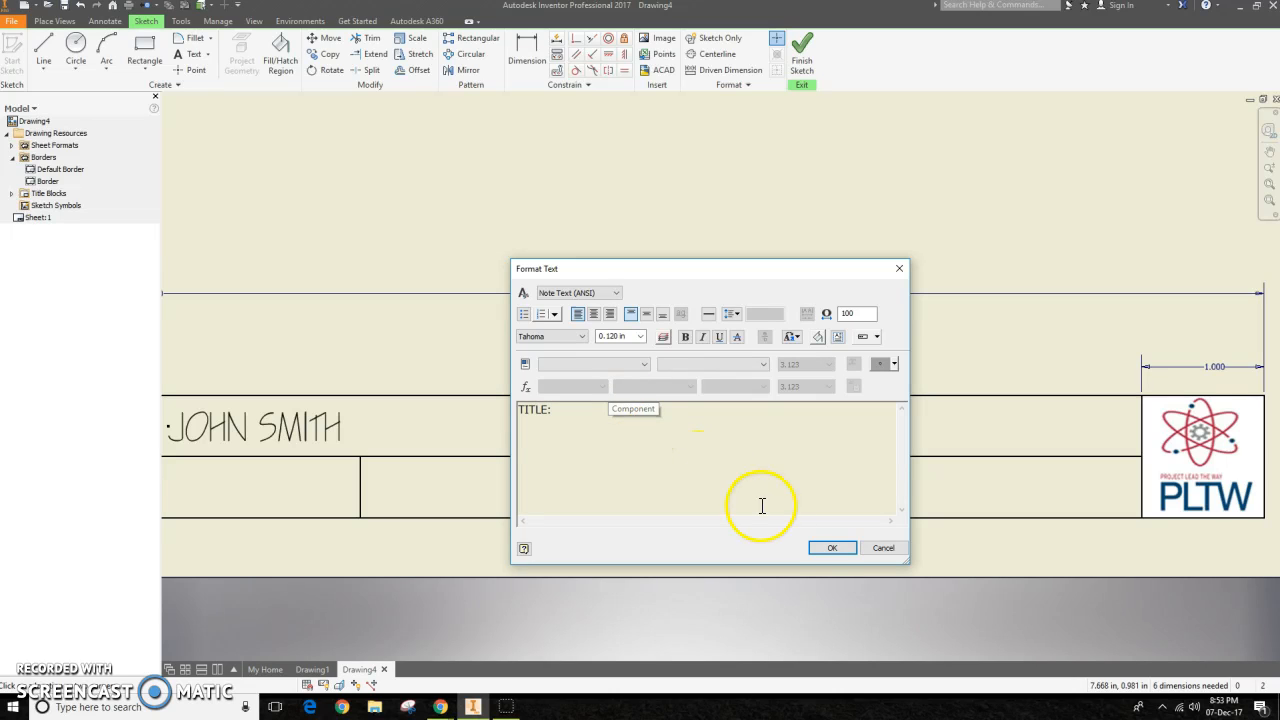
pyautogui.click(822, 545)
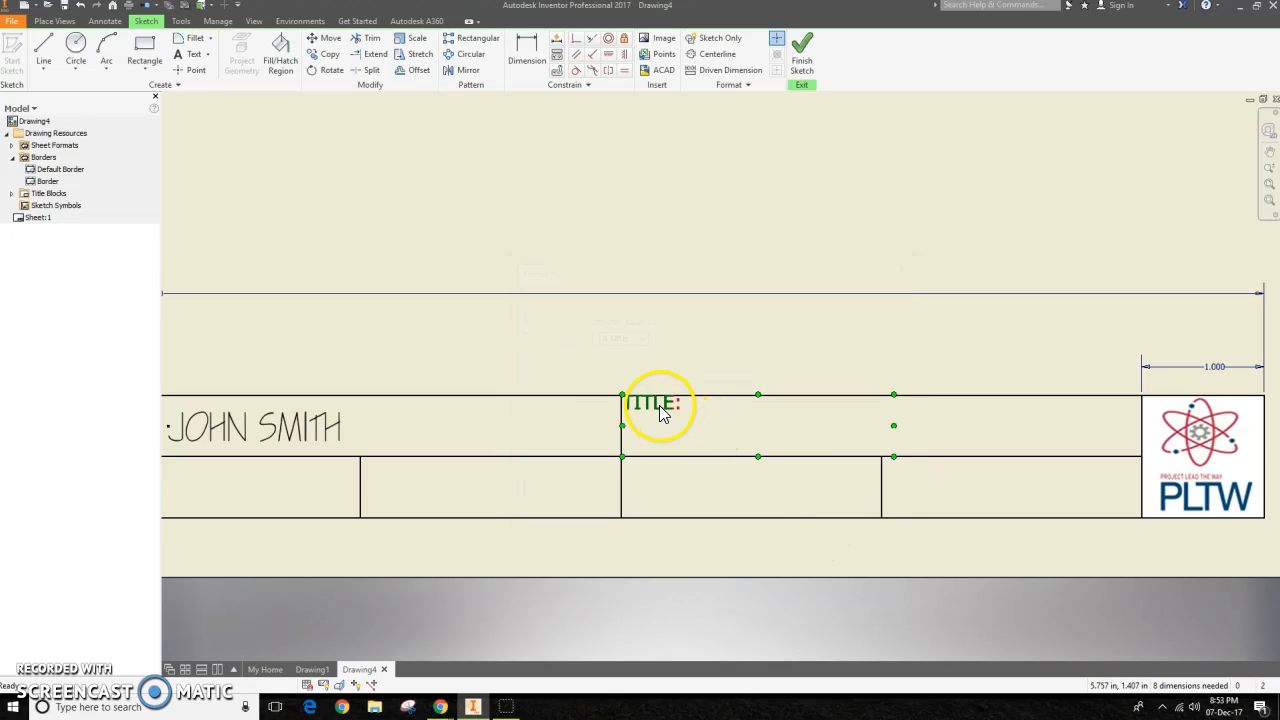
pyautogui.press('Escape')
pyautogui.moveTo(661, 408)
pyautogui.mouseDown()
pyautogui.moveTo(655, 420)
pyautogui.moveTo(653, 408)
pyautogui.mouseUp()
pyautogui.hotkey('ctrl', 'z')
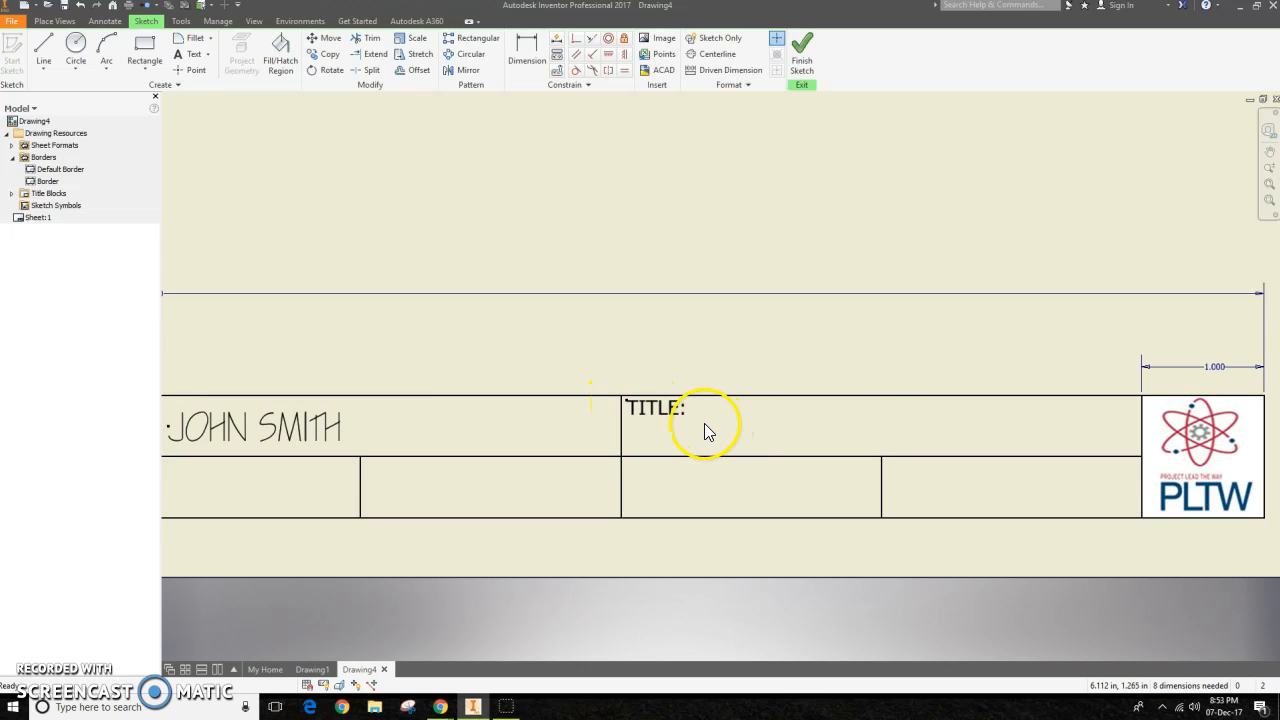
# Start a text box filling the rest of the upper cell beside the TITLE: label and insert a Prompted Entry field in it.
pyautogui.click(191, 54)
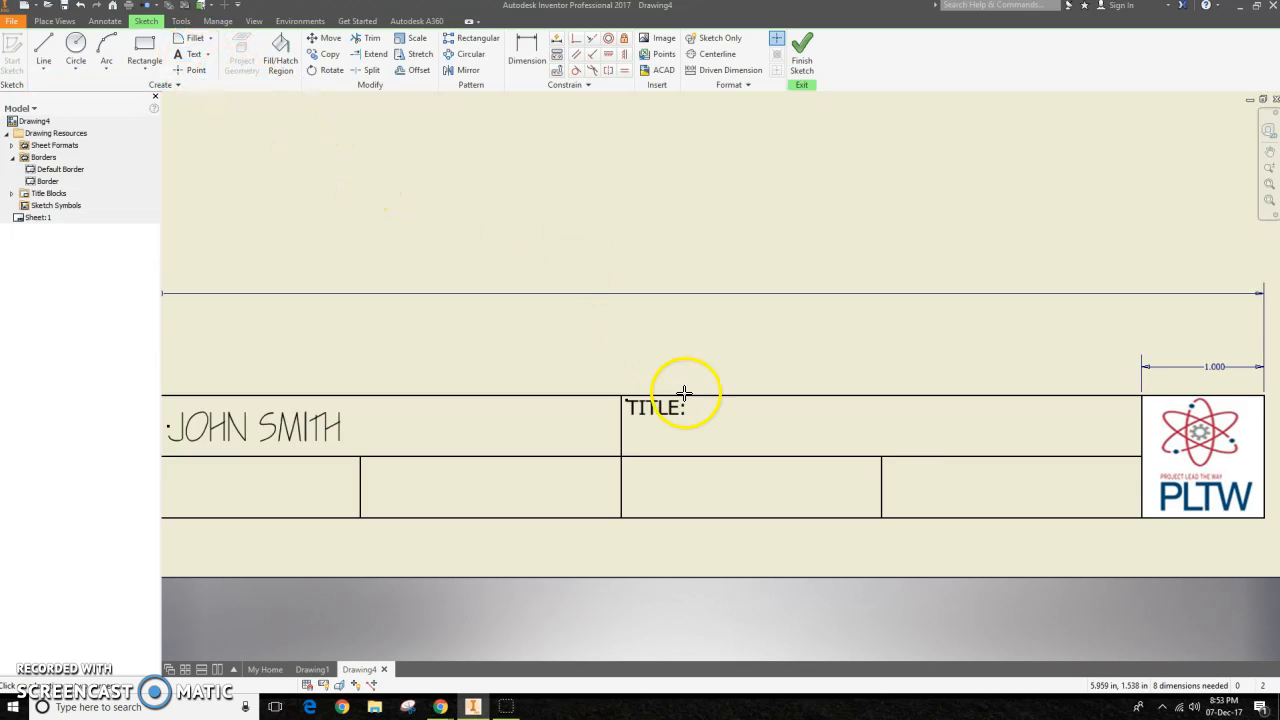
pyautogui.moveTo(691, 397); pyautogui.dragTo(1132, 457)
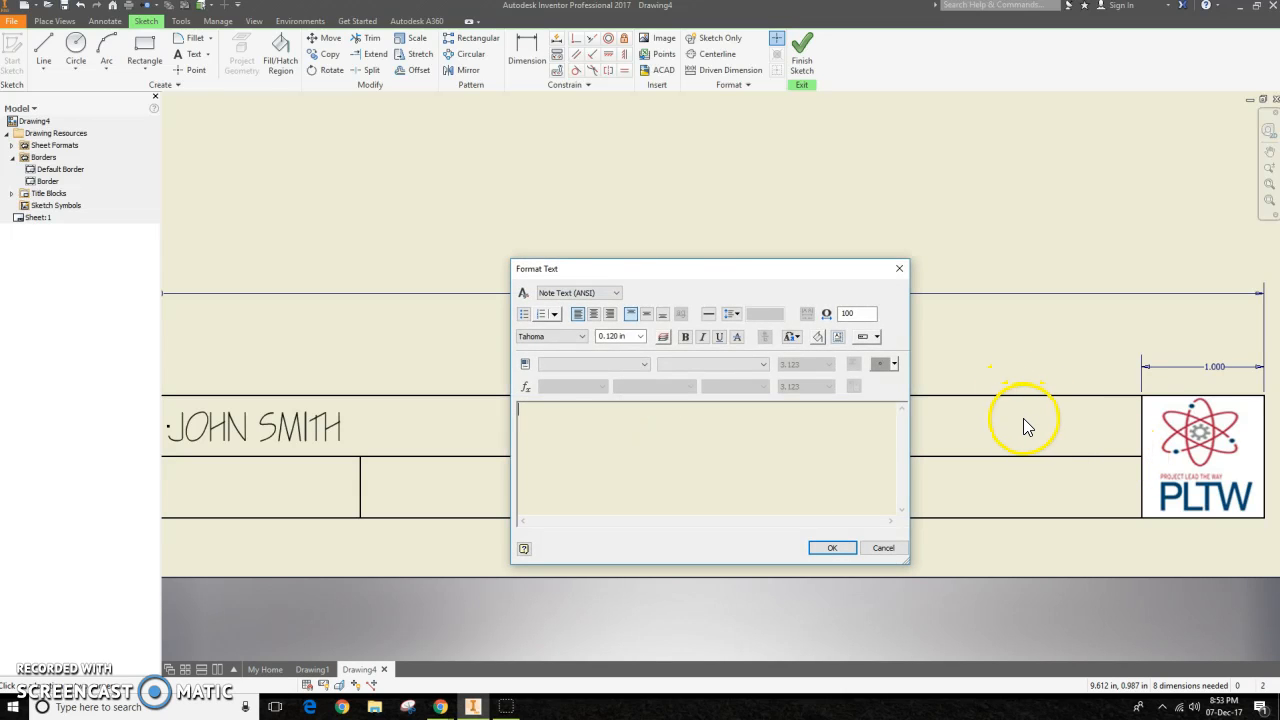
pyautogui.click(608, 366)
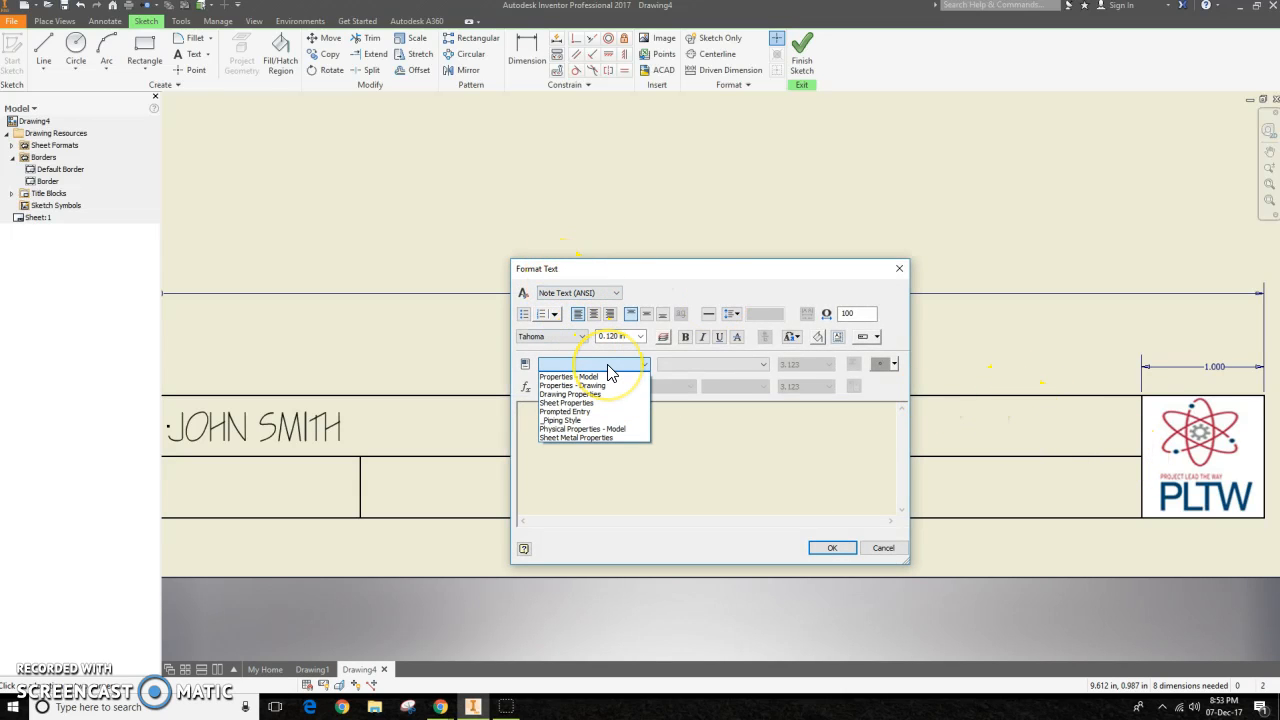
pyautogui.click(587, 412)
pyautogui.moveTo(651, 411); pyautogui.dragTo(508, 411)
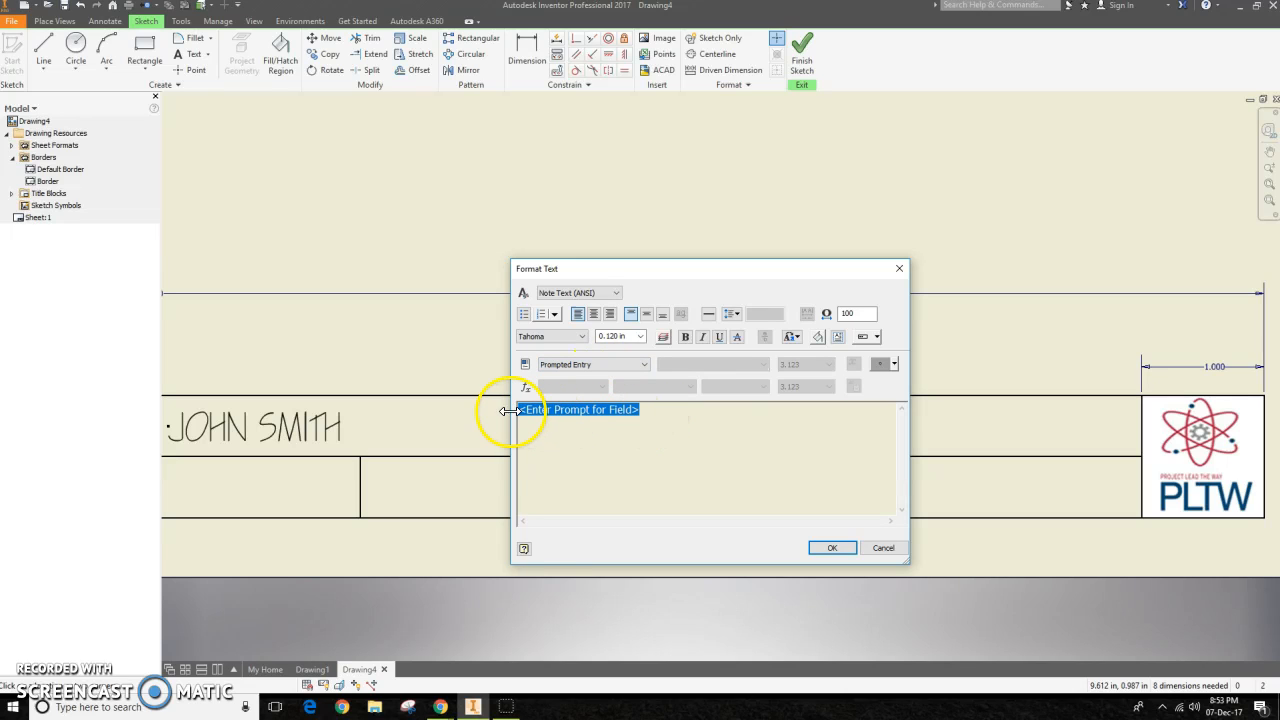
# Format the prompted entry as CityBlueprint at 0.240 in, set its prompt to TITLE and justify it to the middle.
pyautogui.click(634, 337)
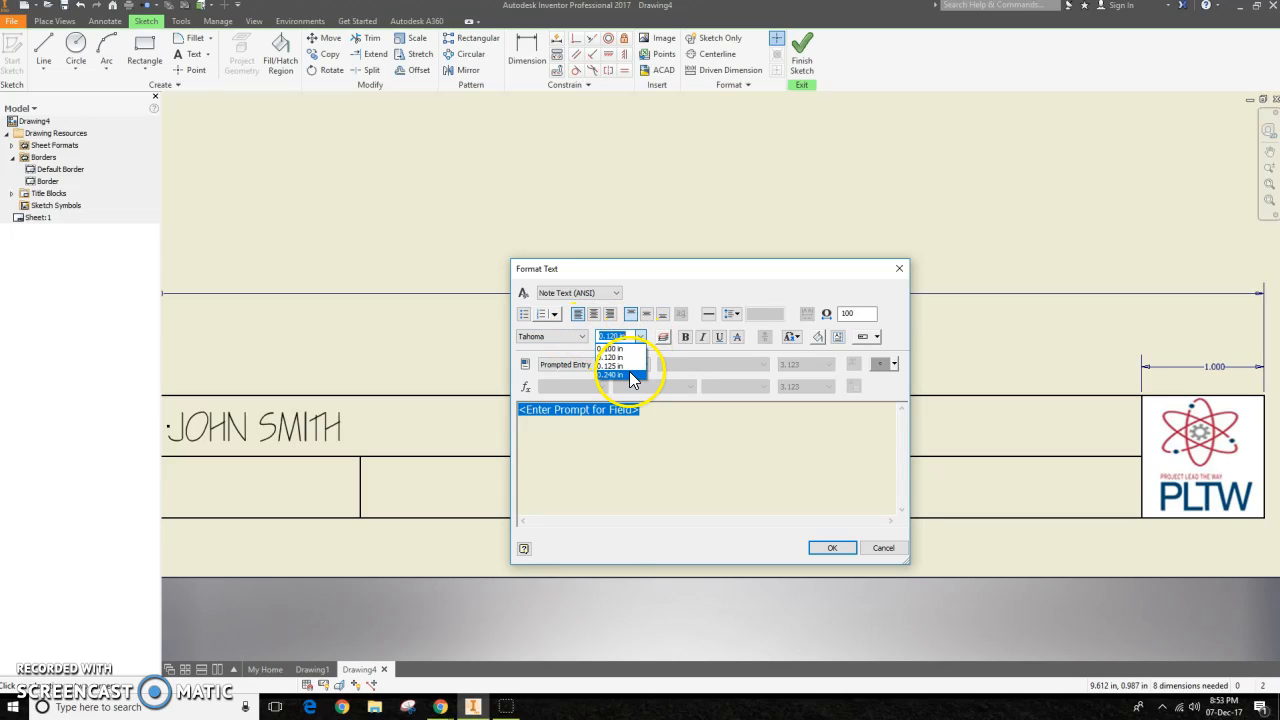
pyautogui.click(630, 373)
pyautogui.click(581, 337)
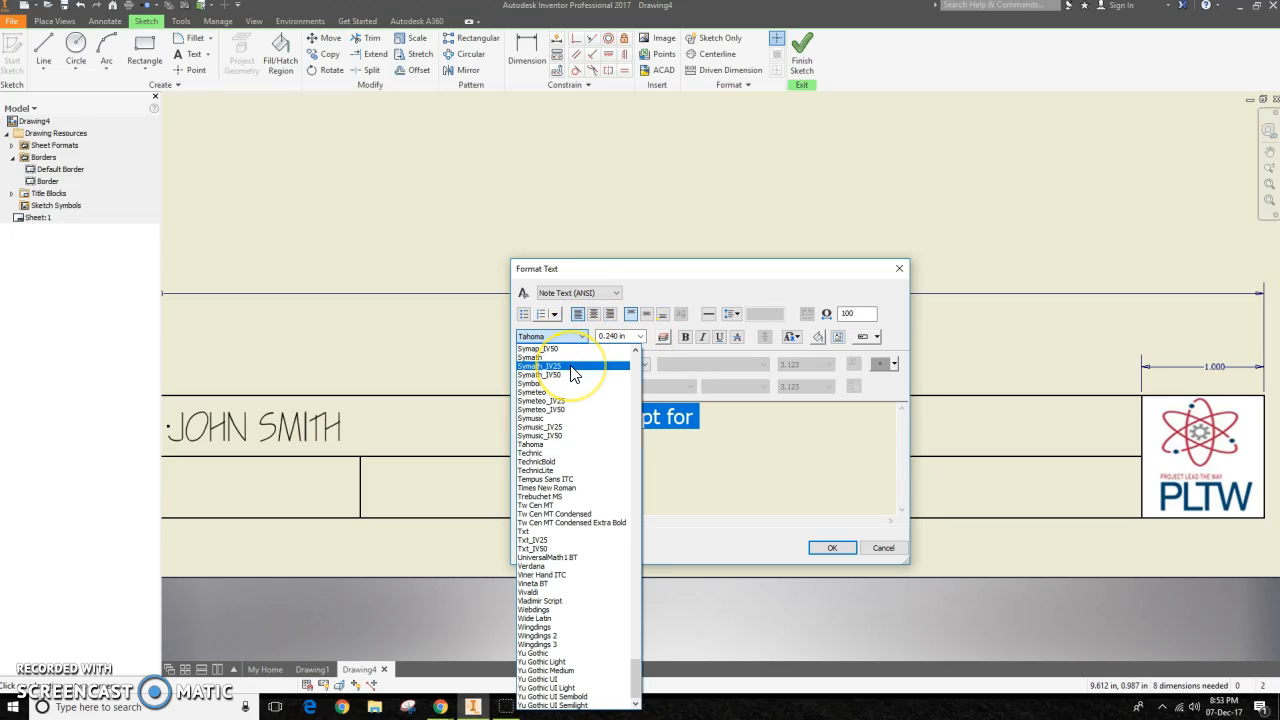
pyautogui.write('c')
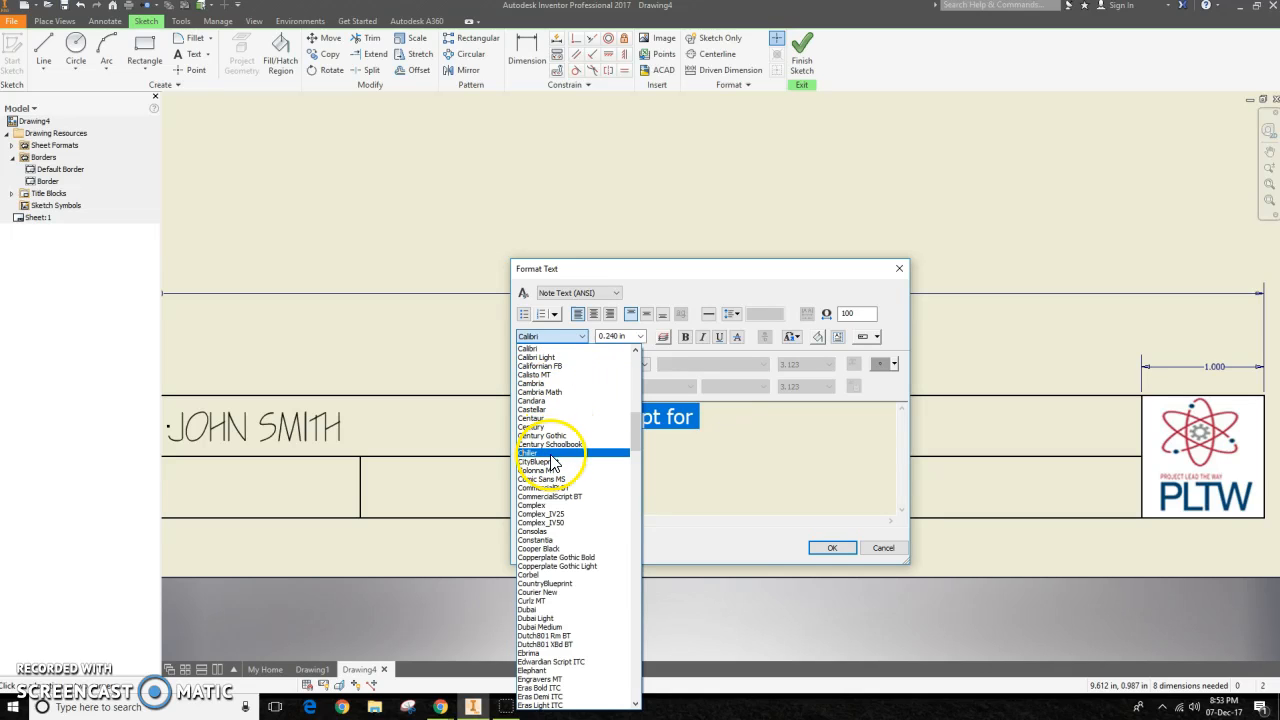
pyautogui.click(552, 462)
pyautogui.write('TITLE')
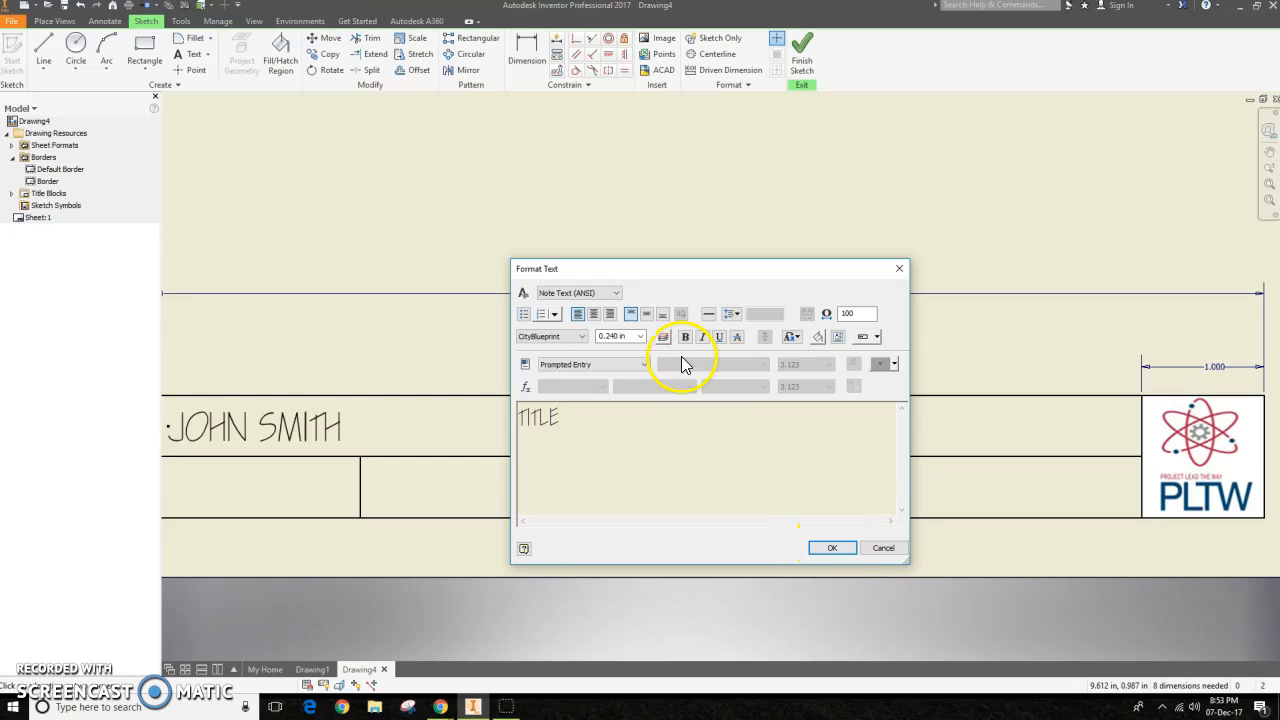
pyautogui.click(646, 313)
pyautogui.click(829, 548)
# Apply Horizontal constraints to align the NAME: label with the TITLE: label and the full-name text with the prompted title entry.
pyautogui.scroll(-3, 795, 572)
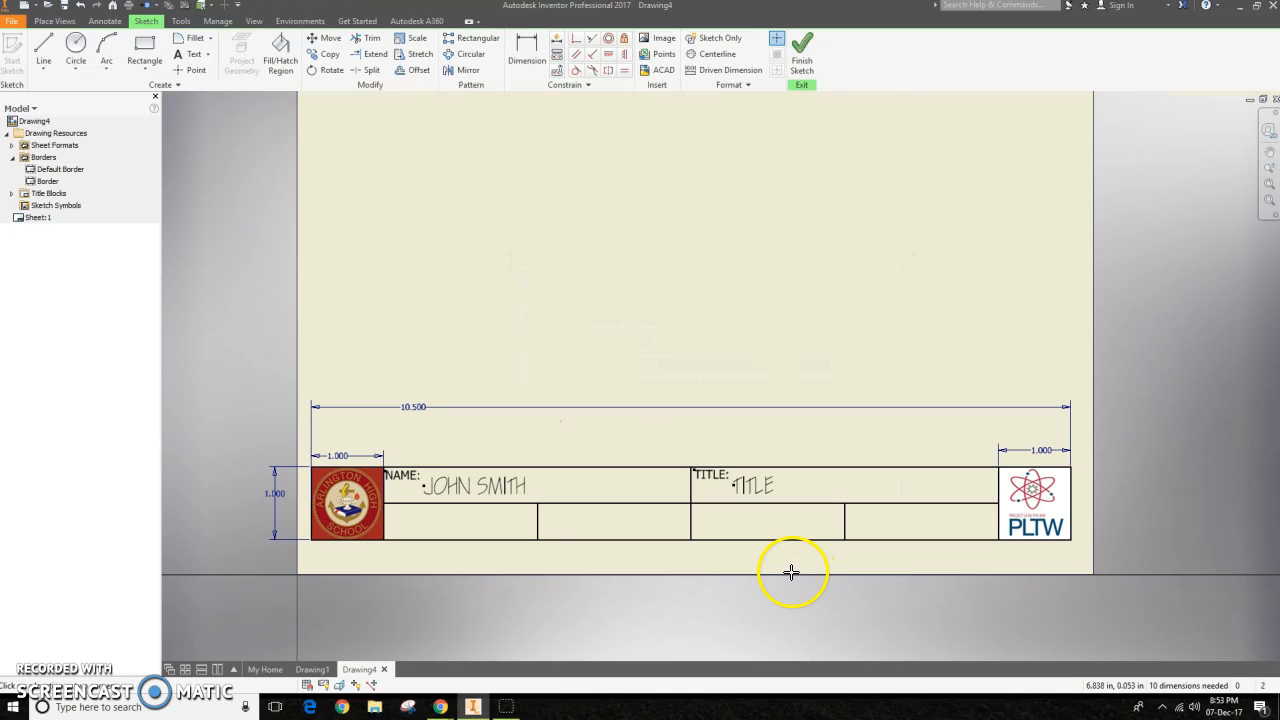
pyautogui.click(607, 56)
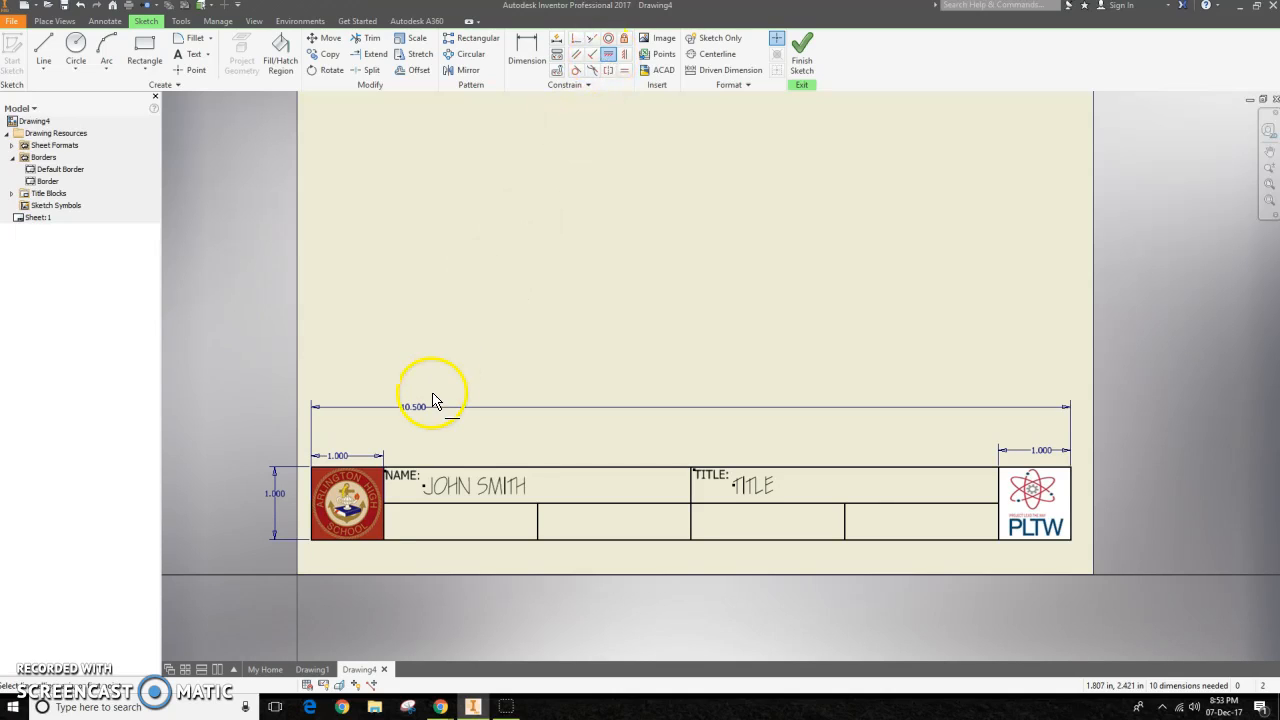
pyautogui.click(388, 478)
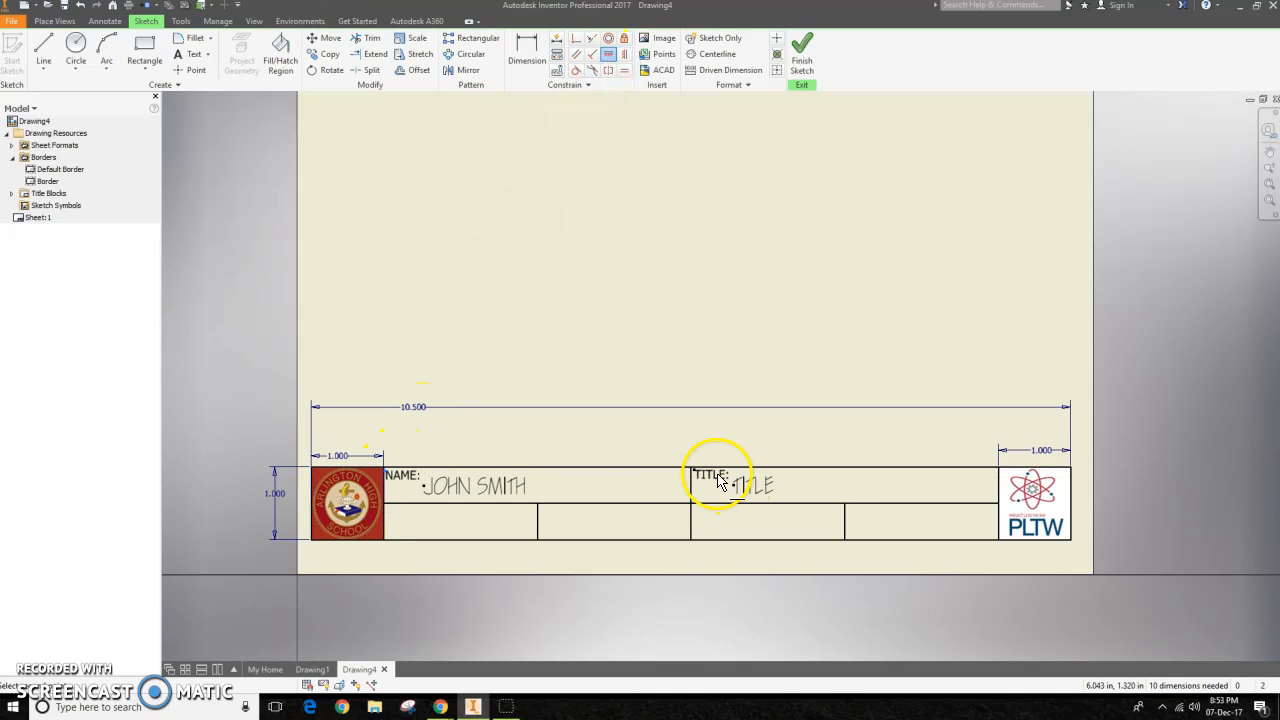
pyautogui.click(698, 469)
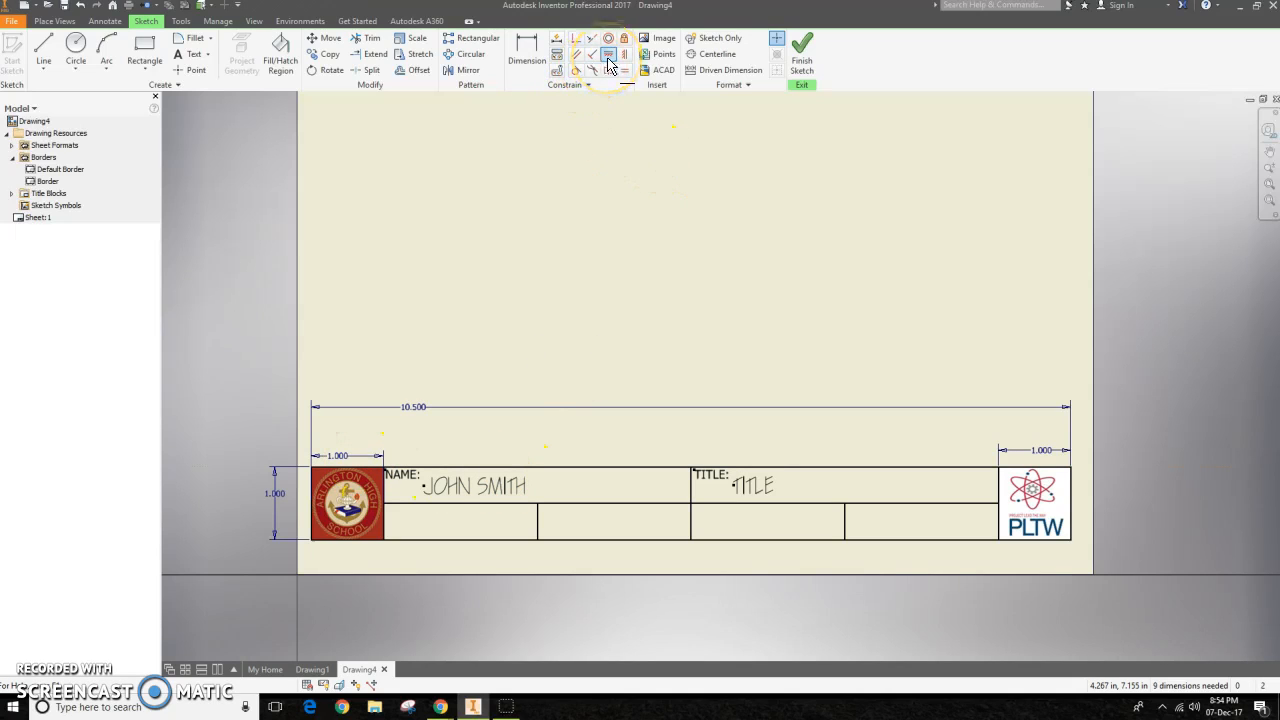
pyautogui.click(424, 486)
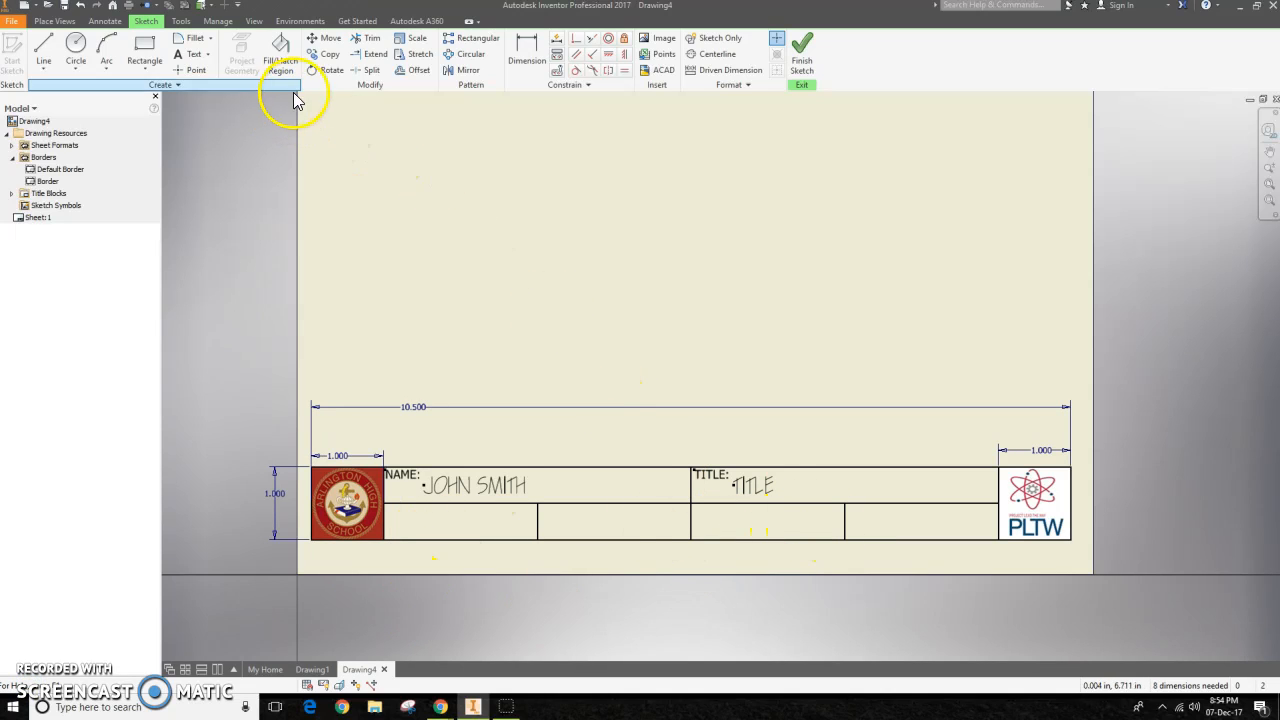
# Add the text label DATE: at the start of the lower cell beneath NAME: and nudge it slightly down.
pyautogui.click(194, 56)
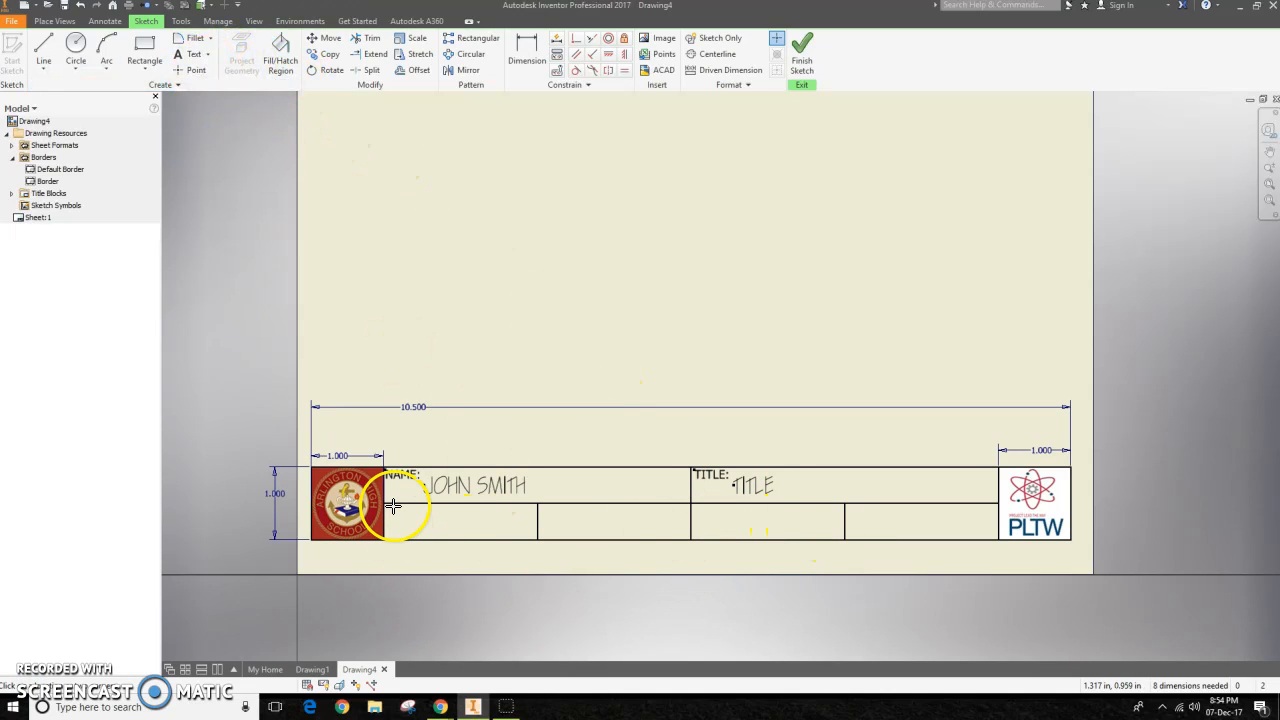
pyautogui.moveTo(386, 504); pyautogui.dragTo(509, 537)
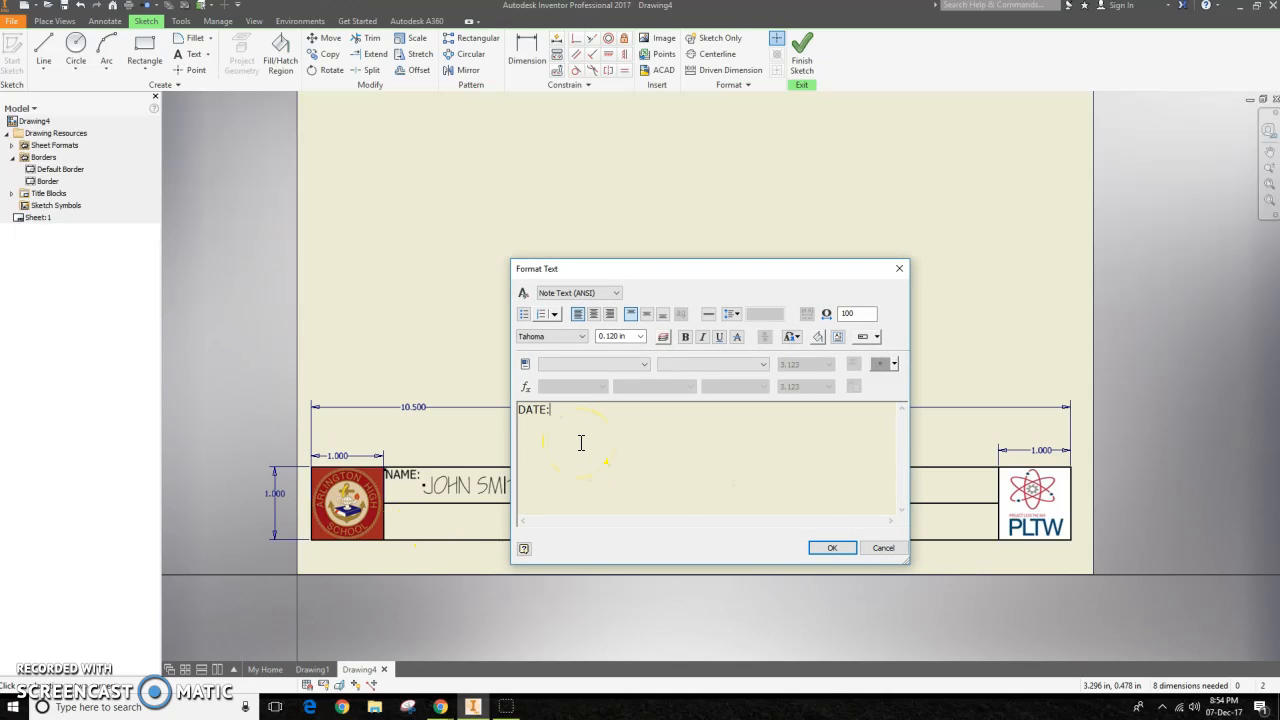
pyautogui.click(830, 547)
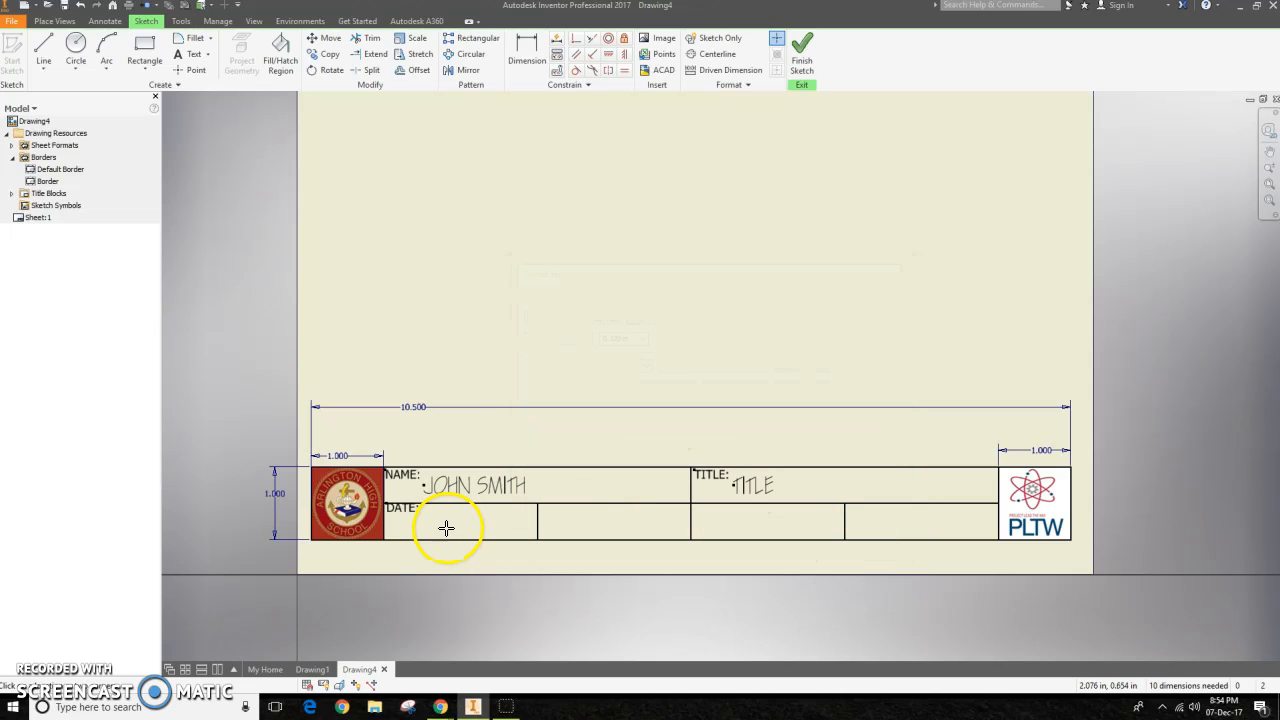
pyautogui.moveTo(407, 509); pyautogui.dragTo(407, 513)
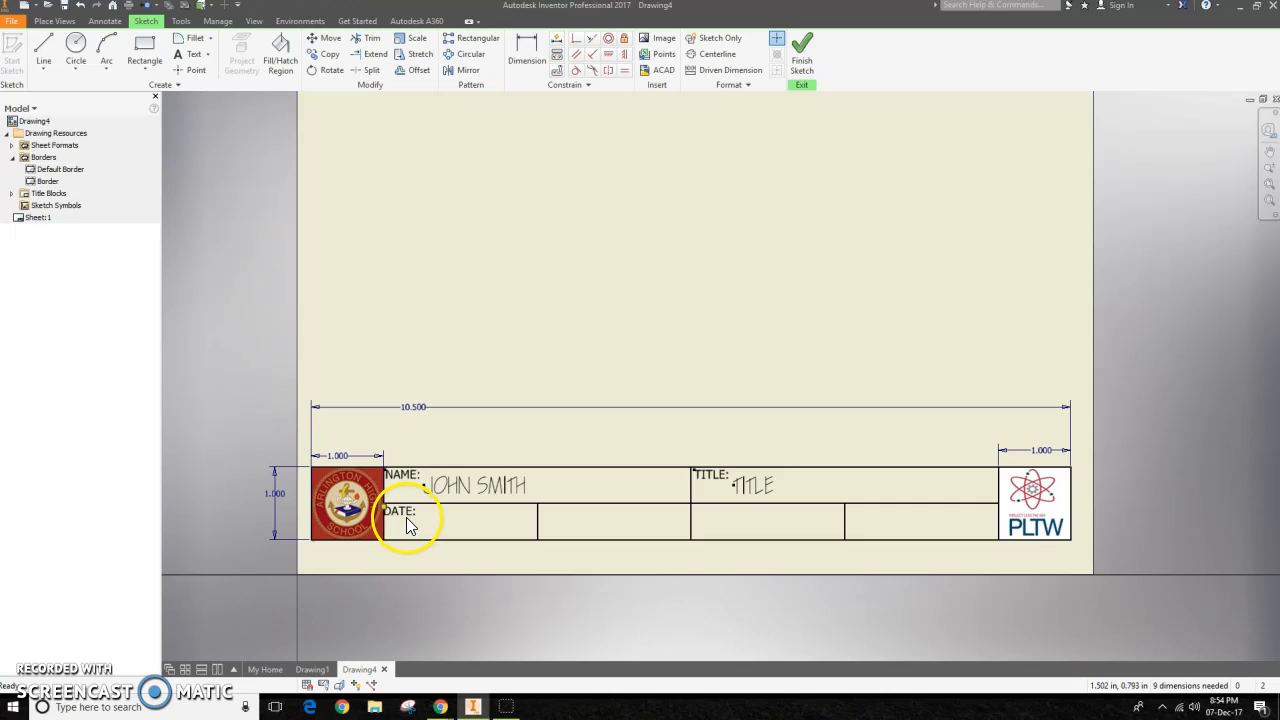
pyautogui.scroll(5, 404, 517)
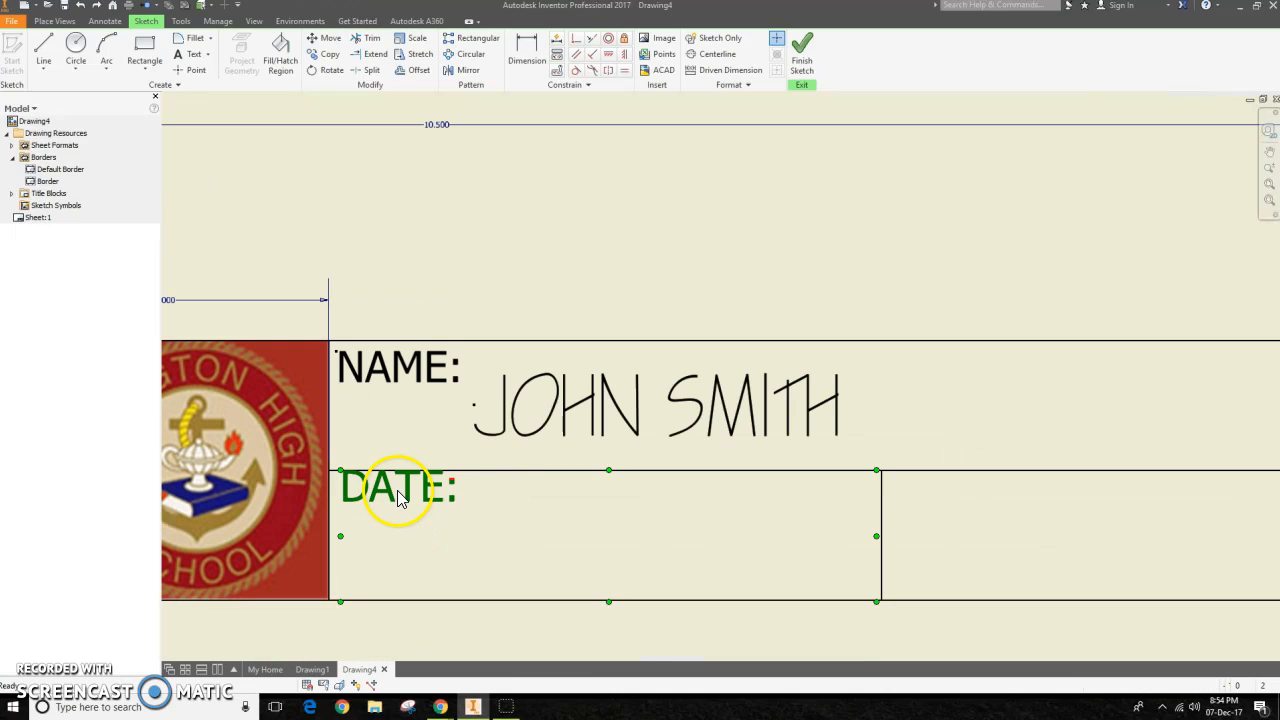
pyautogui.moveTo(398, 498); pyautogui.dragTo(396, 500)
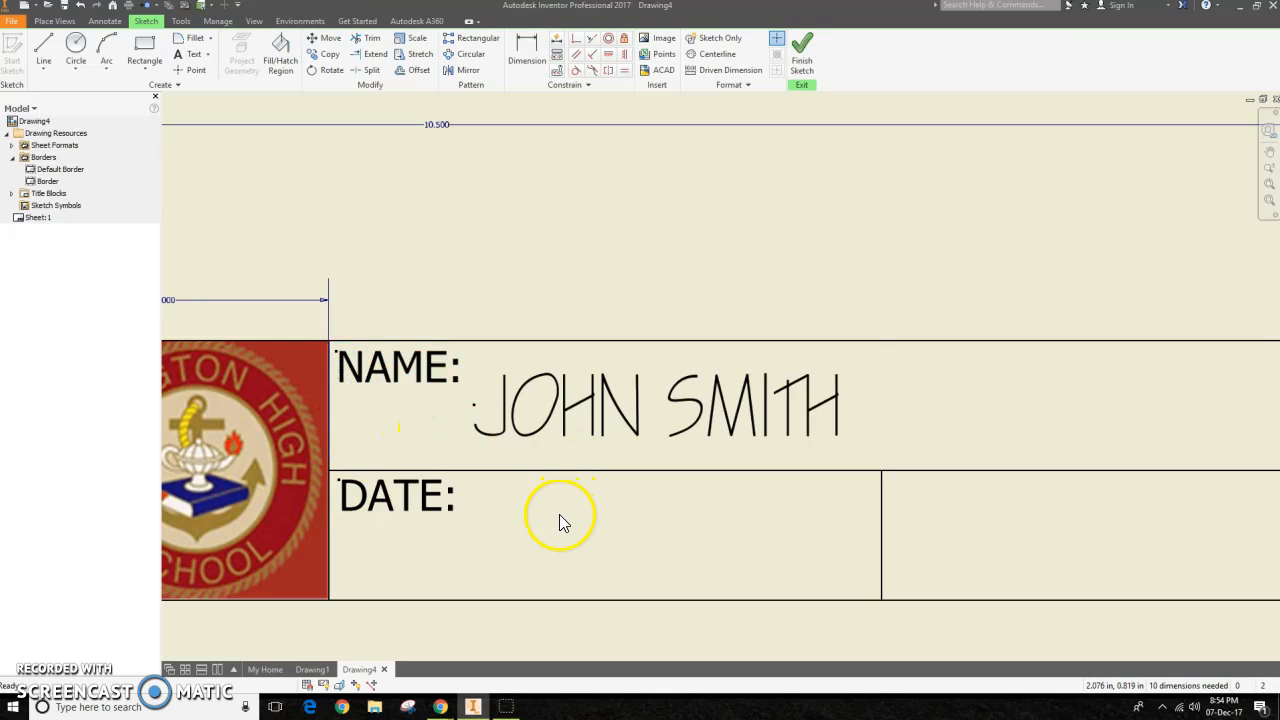
# Start a text box filling the rest of the cell beside DATE: and insert the CREATION DATE field from Properties - Drawing.
pyautogui.click(188, 54)
pyautogui.moveTo(466, 477); pyautogui.dragTo(878, 597)
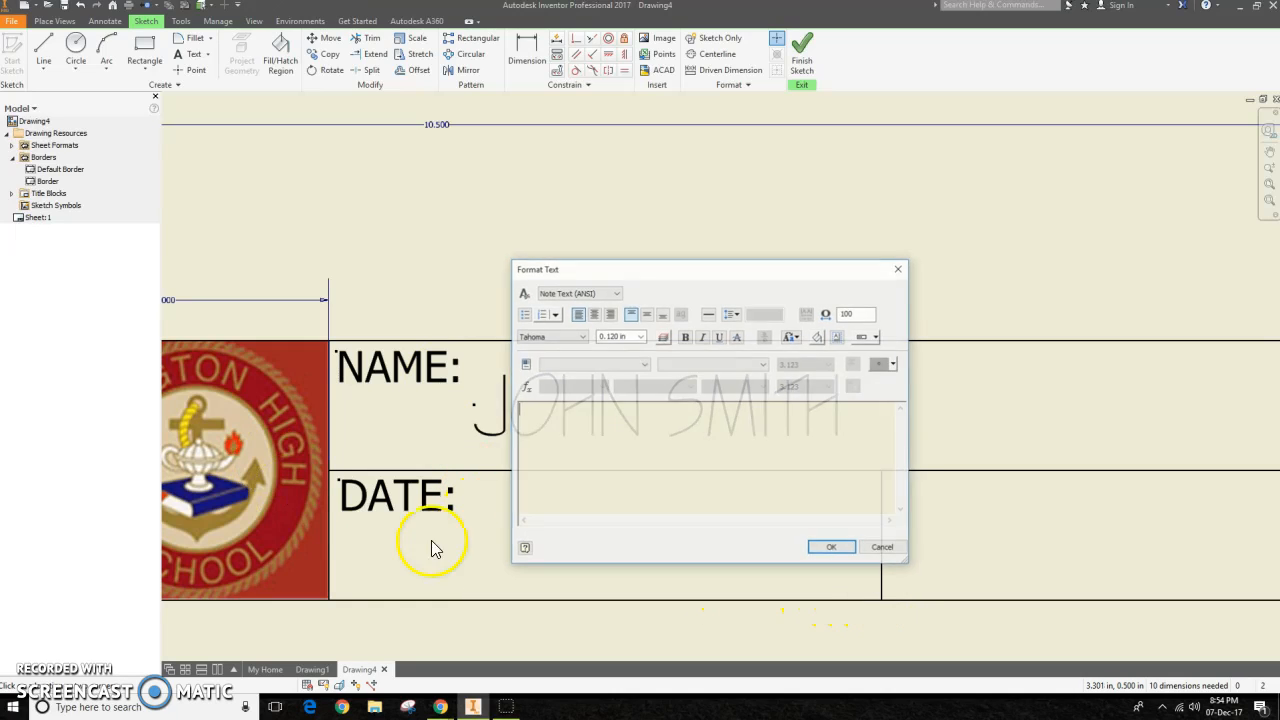
pyautogui.click(637, 368)
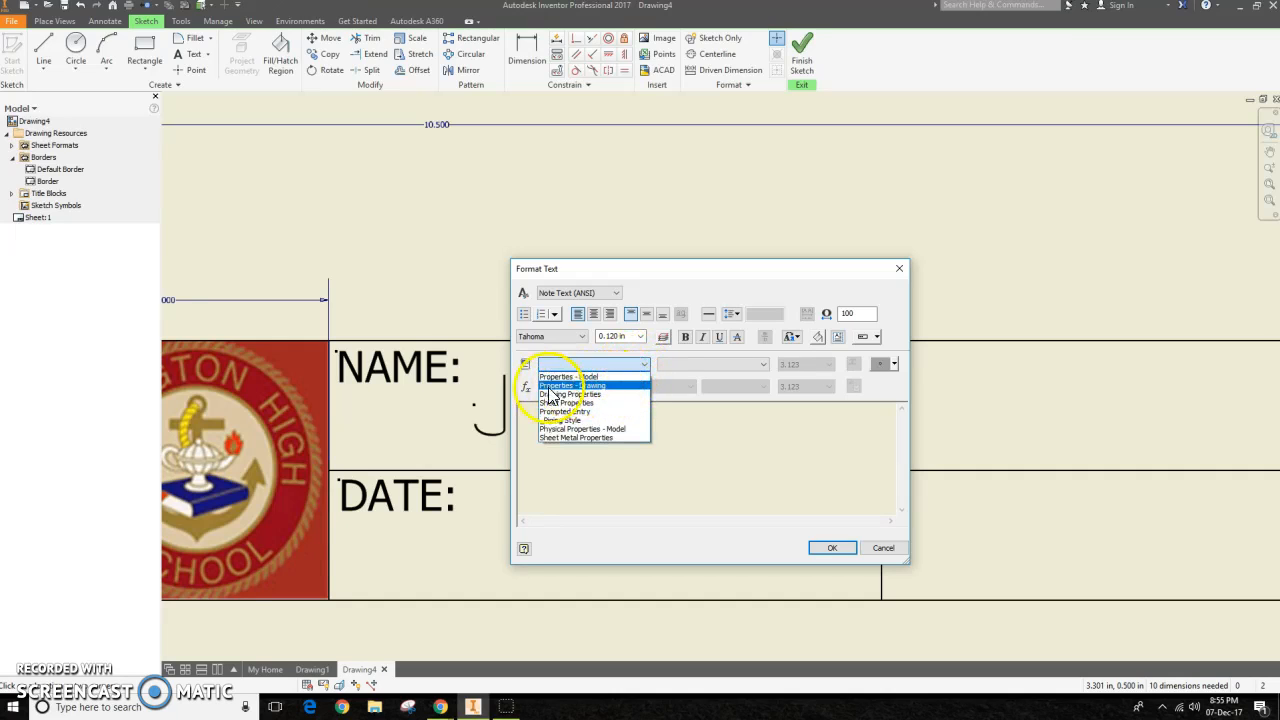
pyautogui.click(591, 386)
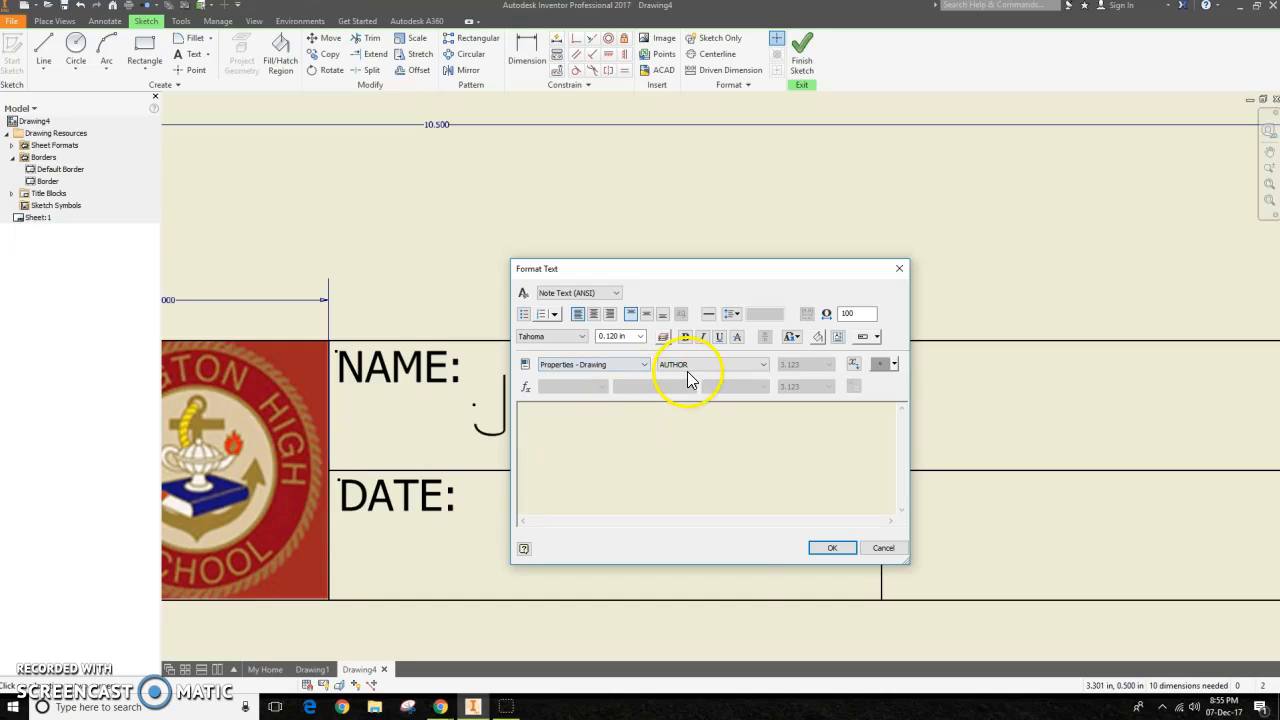
pyautogui.click(687, 367)
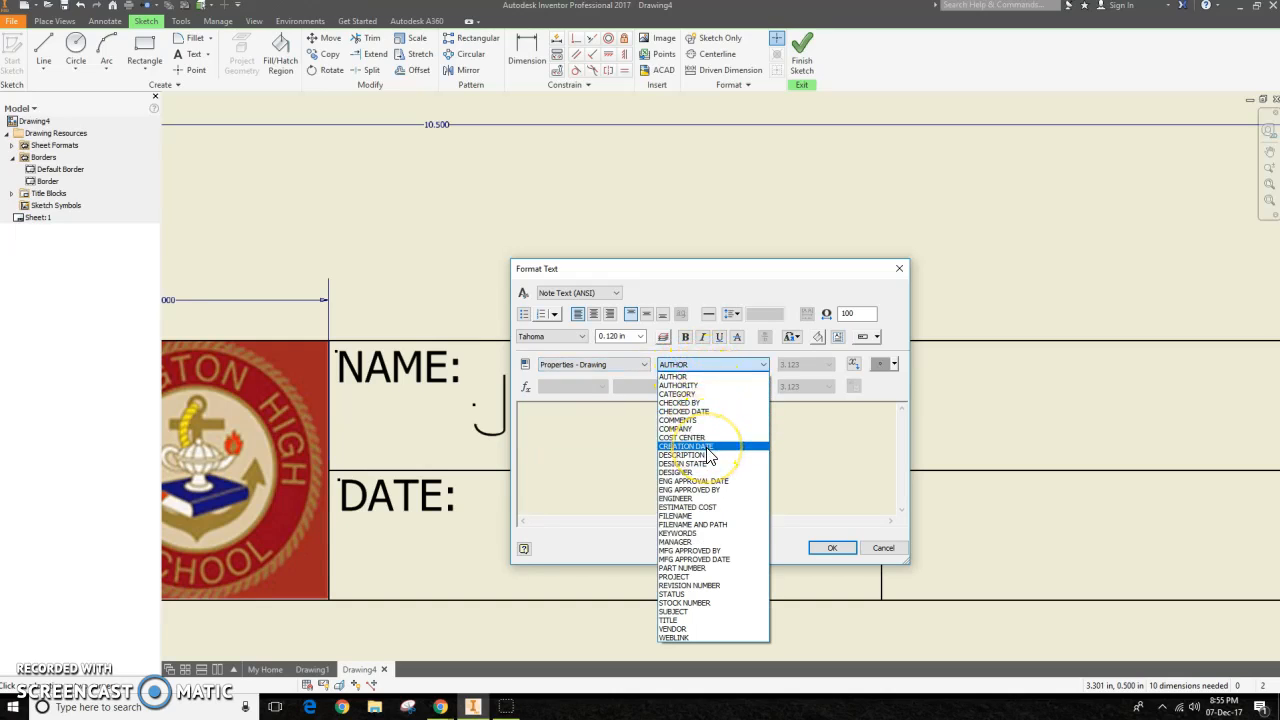
pyautogui.click(707, 446)
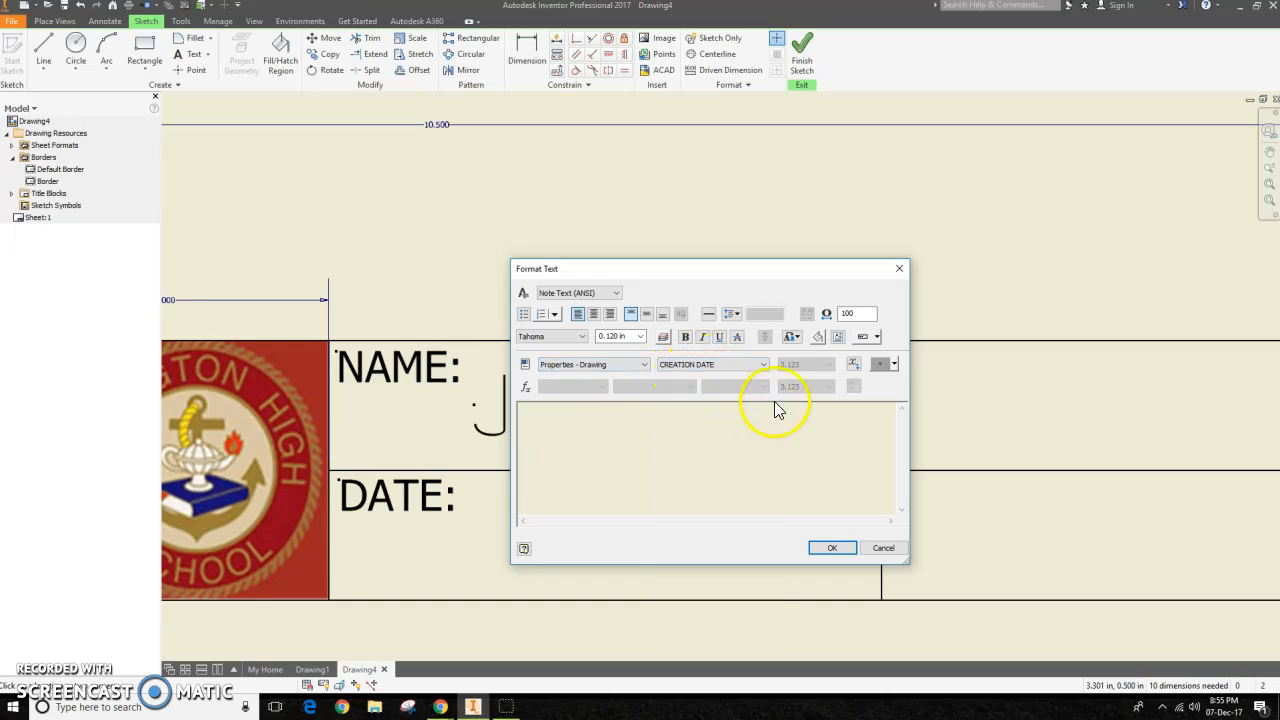
pyautogui.click(857, 367)
# Format the creation date field as CityBlueprint at 0.240 in and place the text.
pyautogui.moveTo(640, 412); pyautogui.dragTo(497, 420)
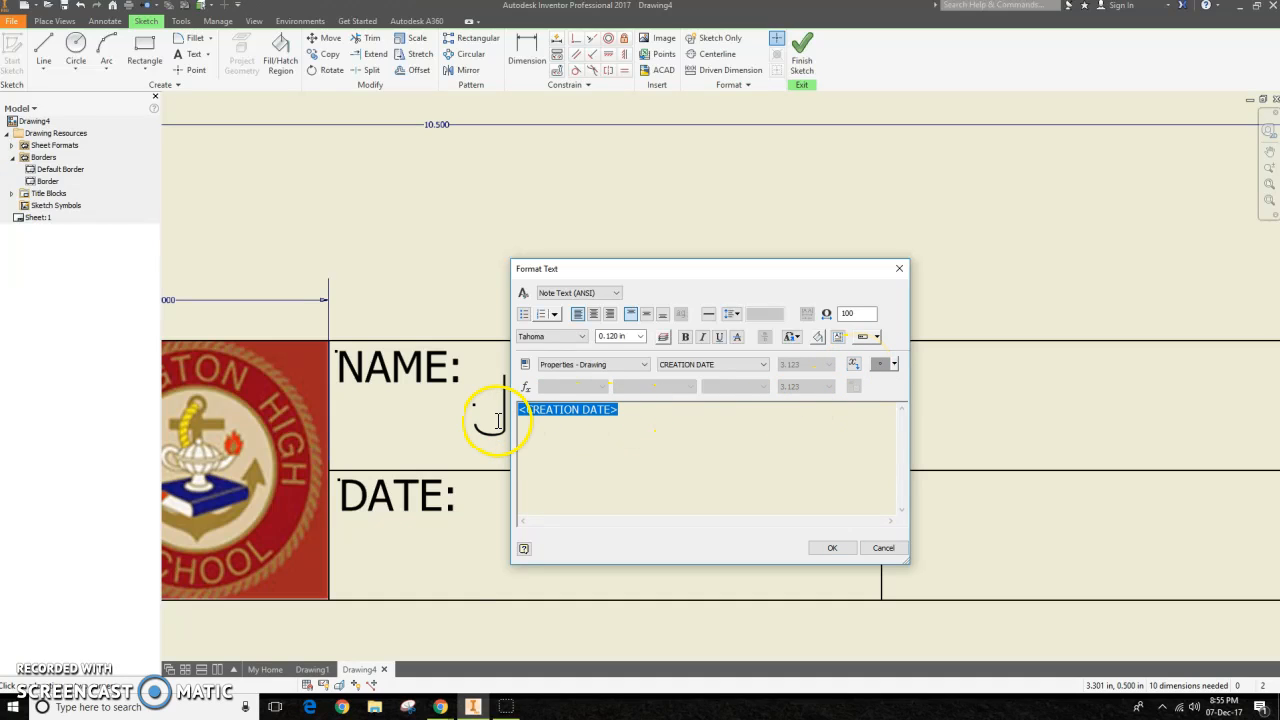
pyautogui.click(583, 339)
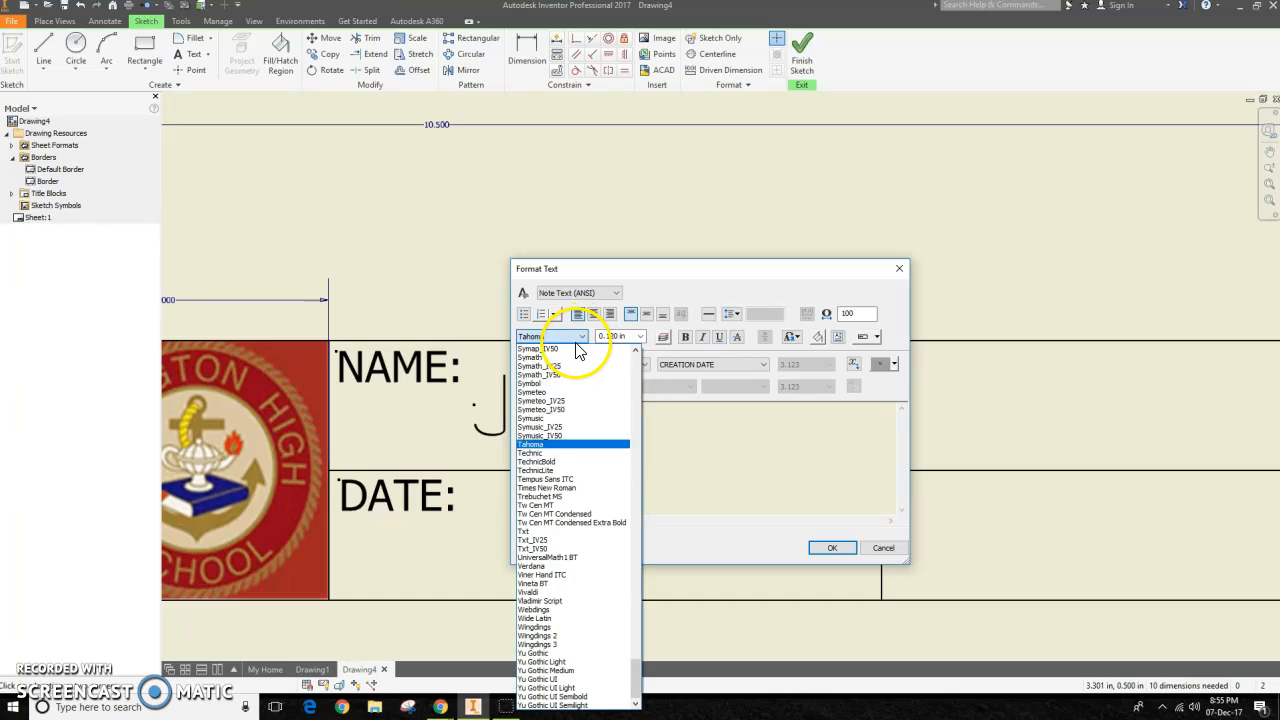
pyautogui.press('c')
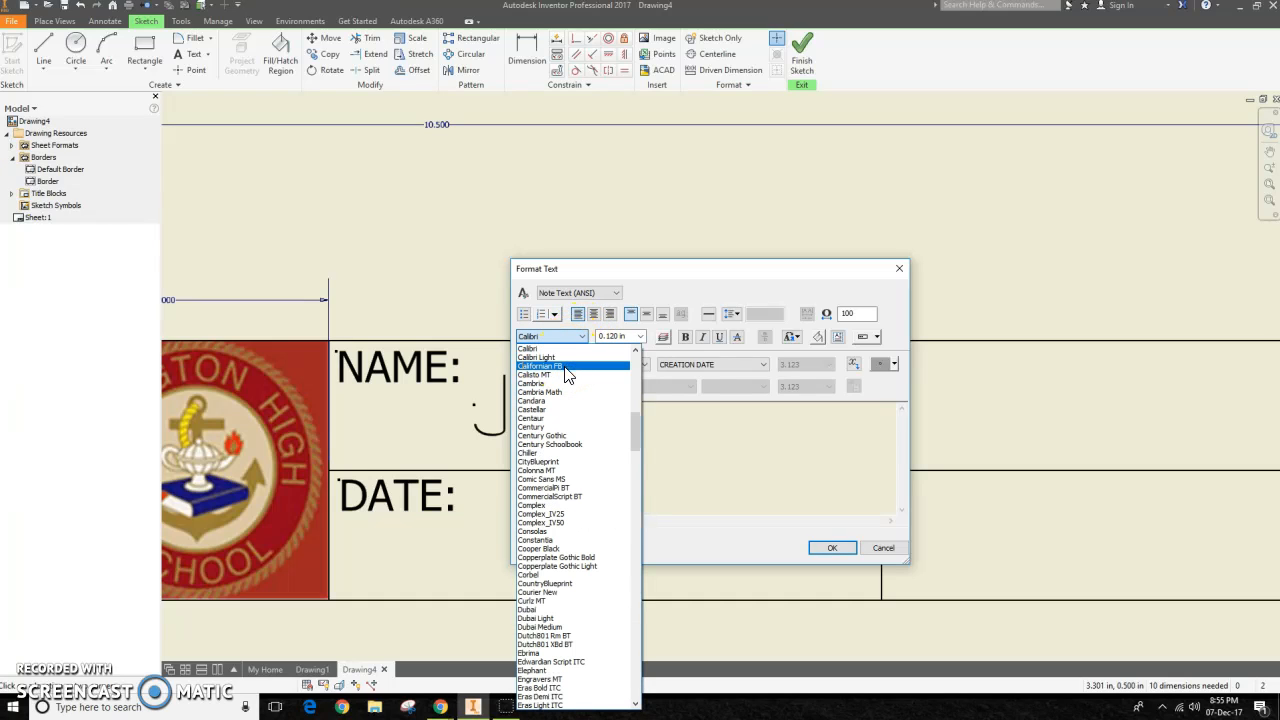
pyautogui.click(560, 461)
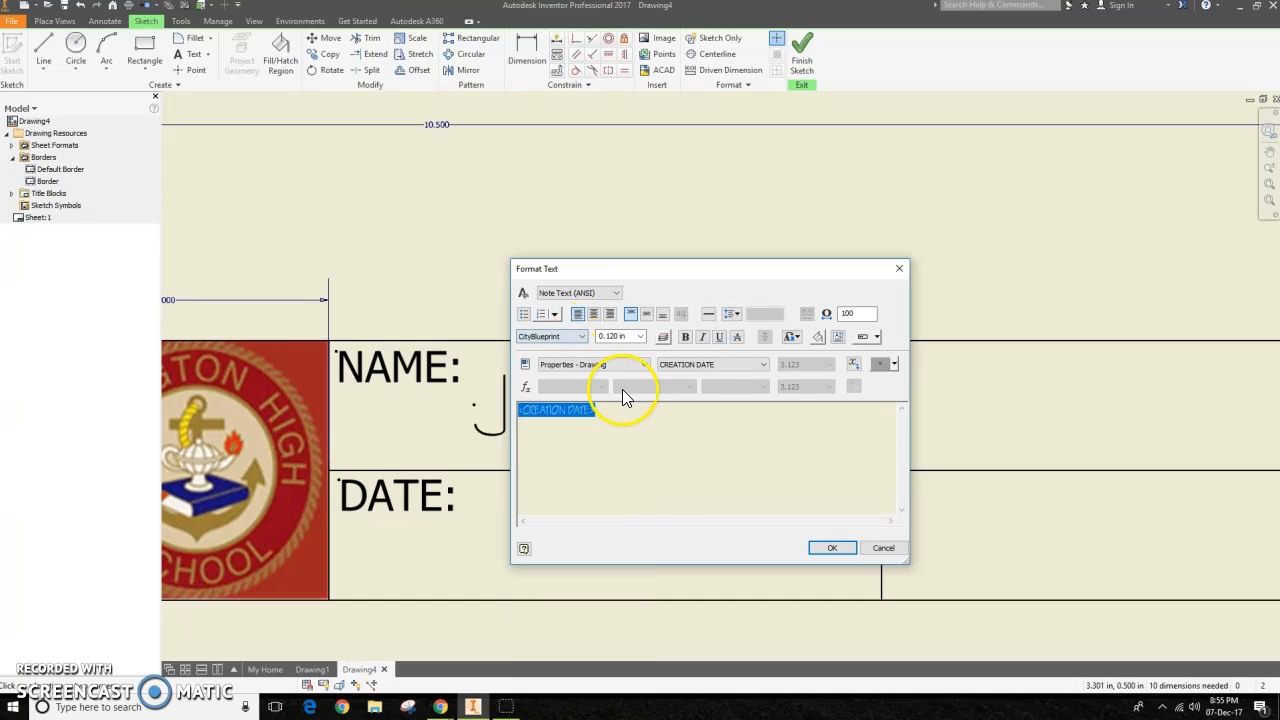
pyautogui.click(641, 336)
pyautogui.click(633, 378)
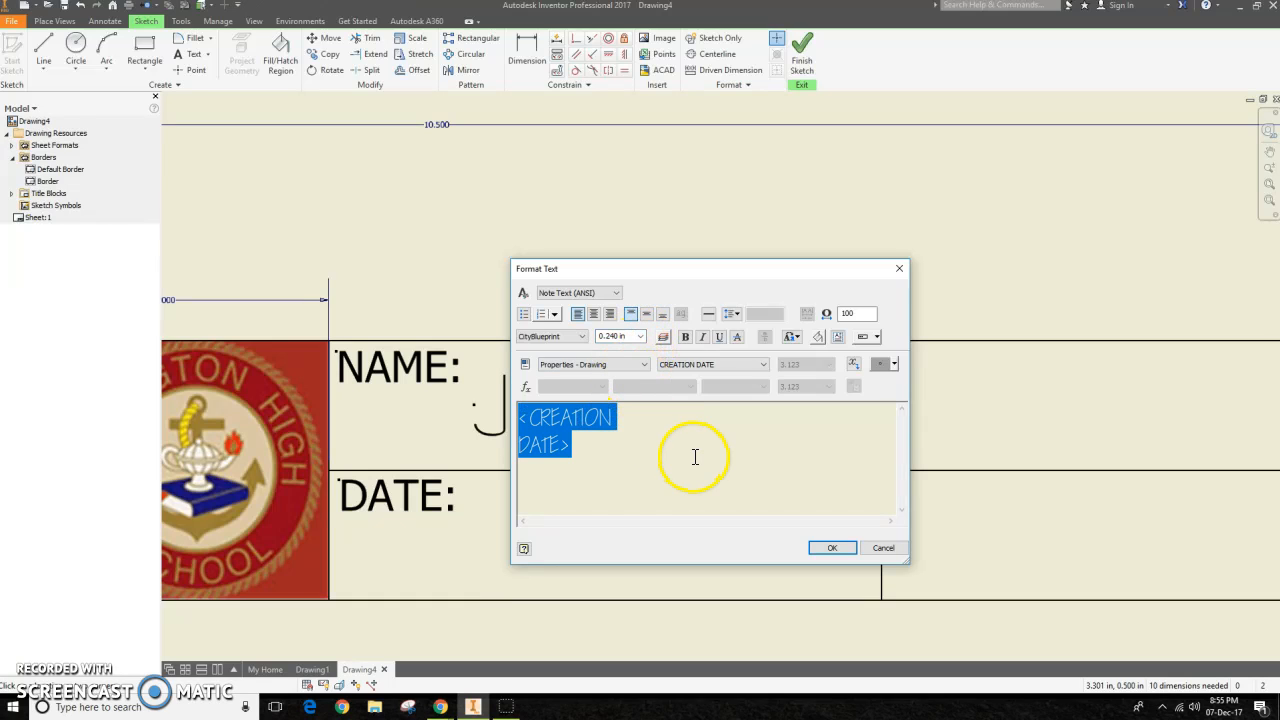
pyautogui.click(826, 547)
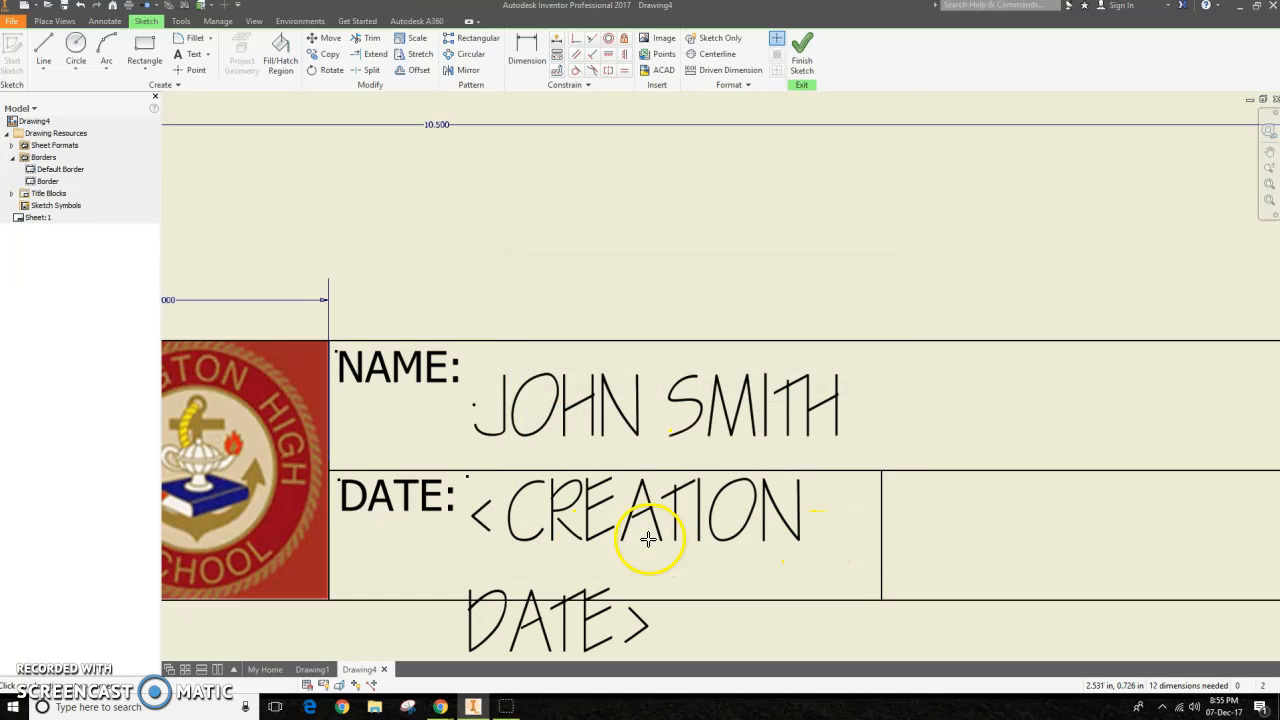
# Justify the creation date text to the middle and reapply the CityBlueprint font to the whole field.
pyautogui.doubleClick(596, 527)
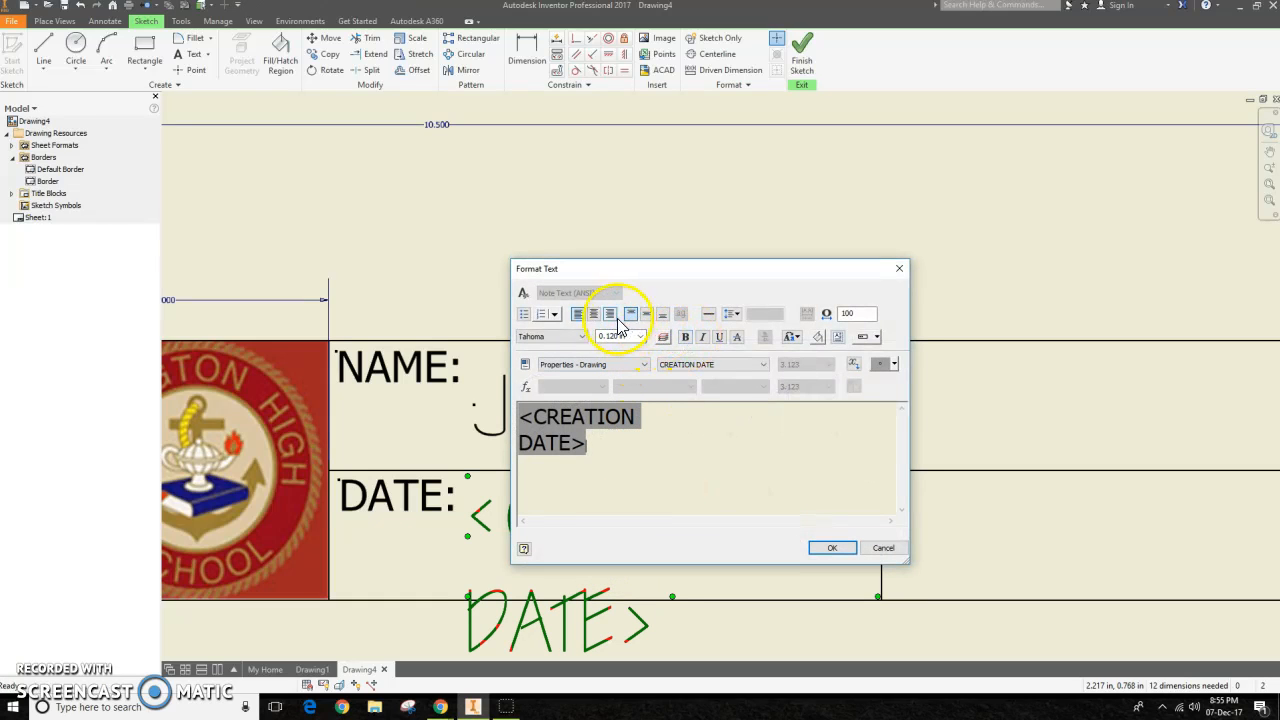
pyautogui.click(828, 548)
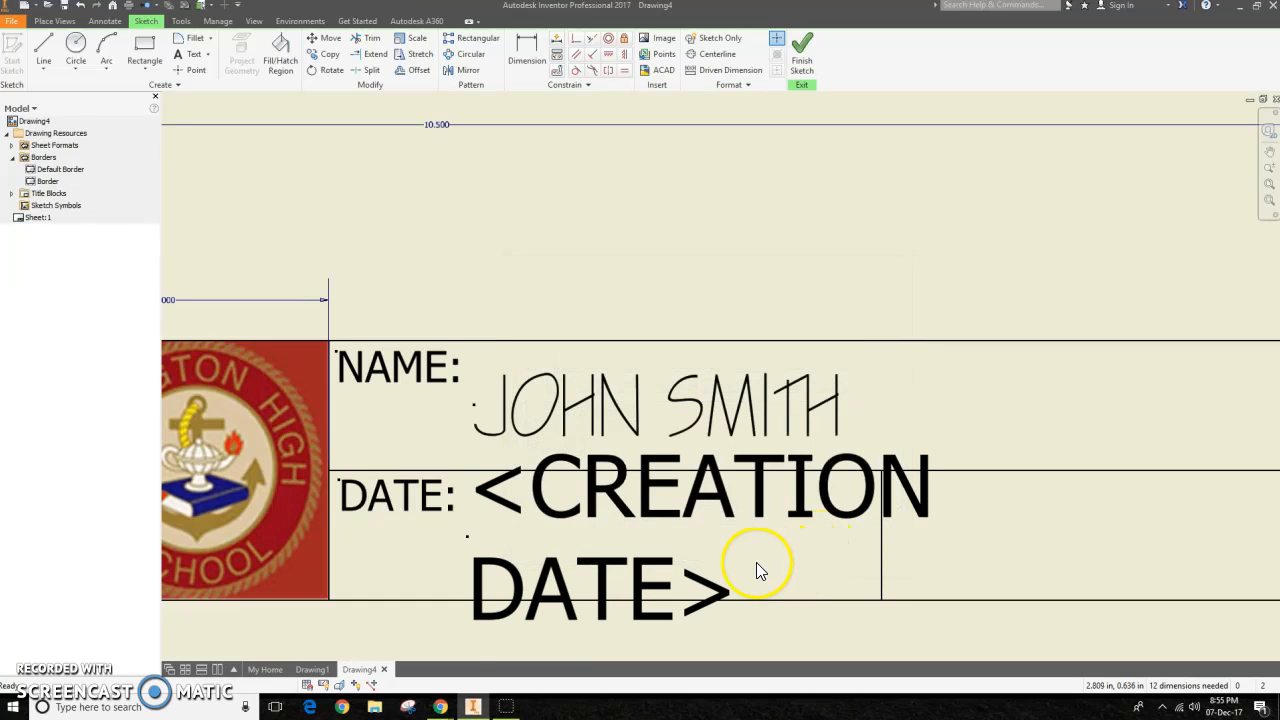
pyautogui.doubleClick(660, 596)
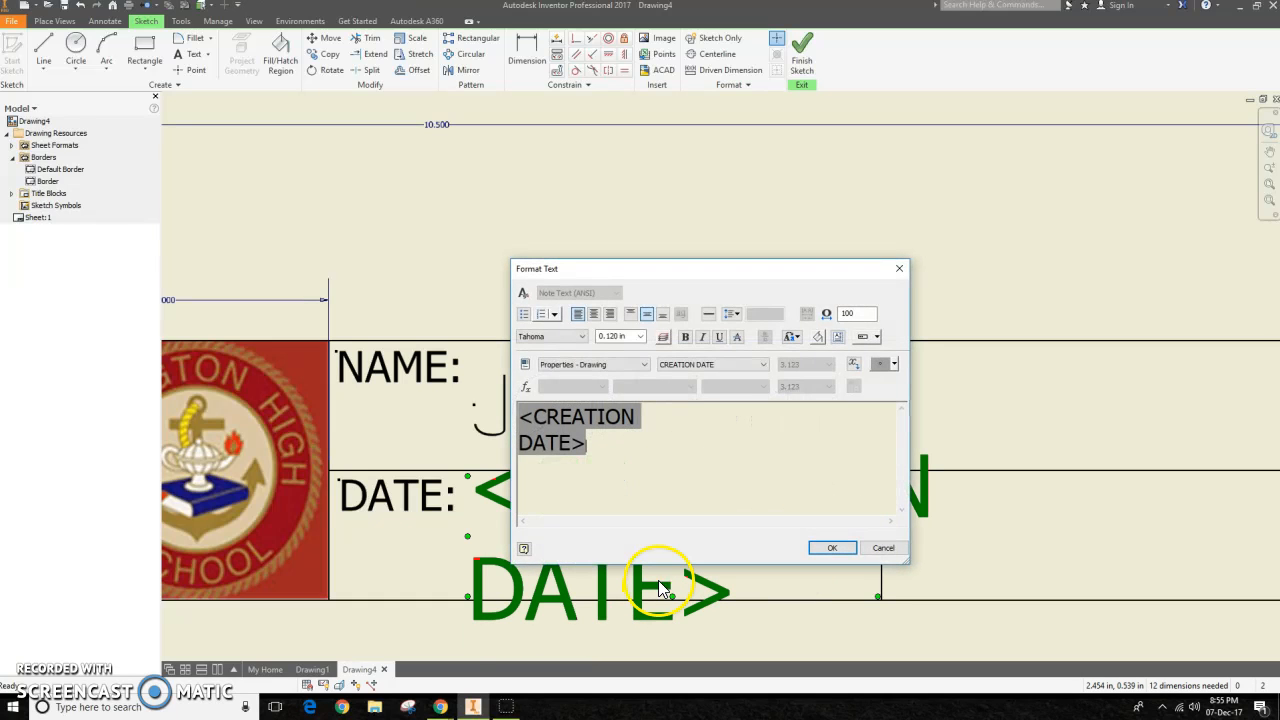
pyautogui.click(575, 338)
pyautogui.scroll(3, 576, 368)
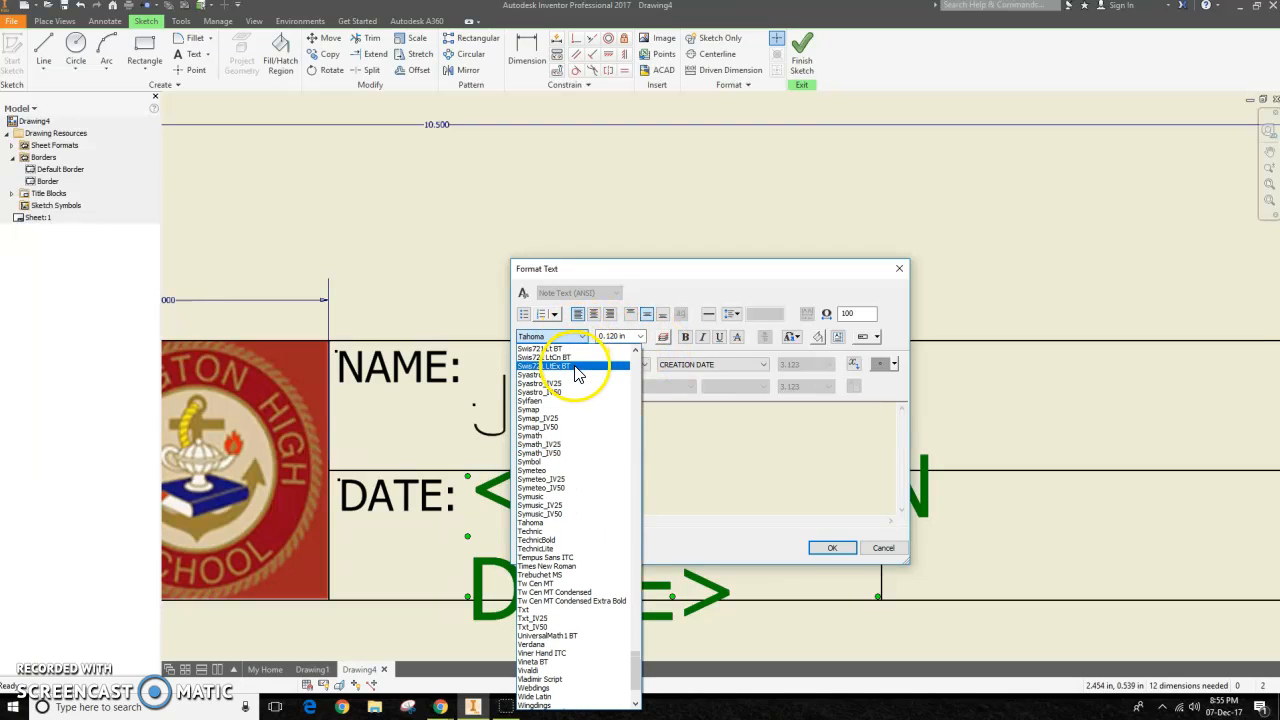
pyautogui.scroll(20, 575, 372)
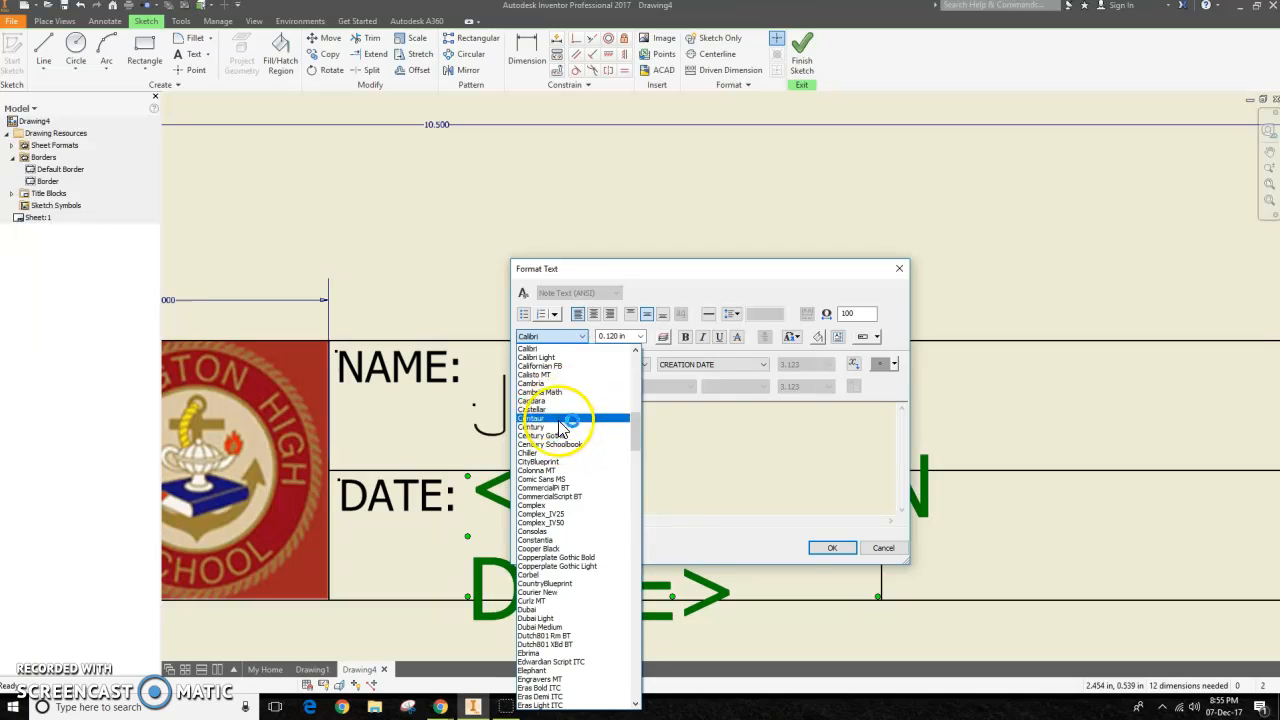
pyautogui.click(555, 461)
pyautogui.moveTo(662, 478); pyautogui.dragTo(521, 418)
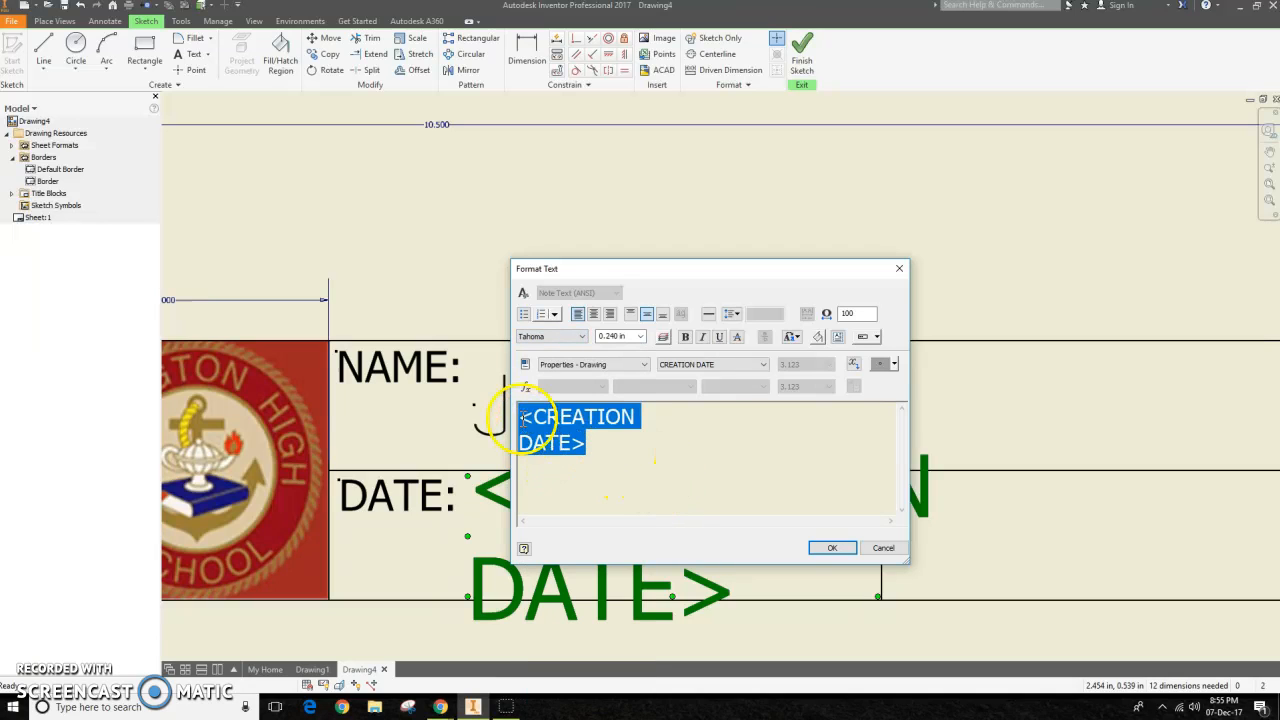
pyautogui.click(584, 339)
pyautogui.scroll(1, 575, 370)
pyautogui.scroll(20, 573, 366)
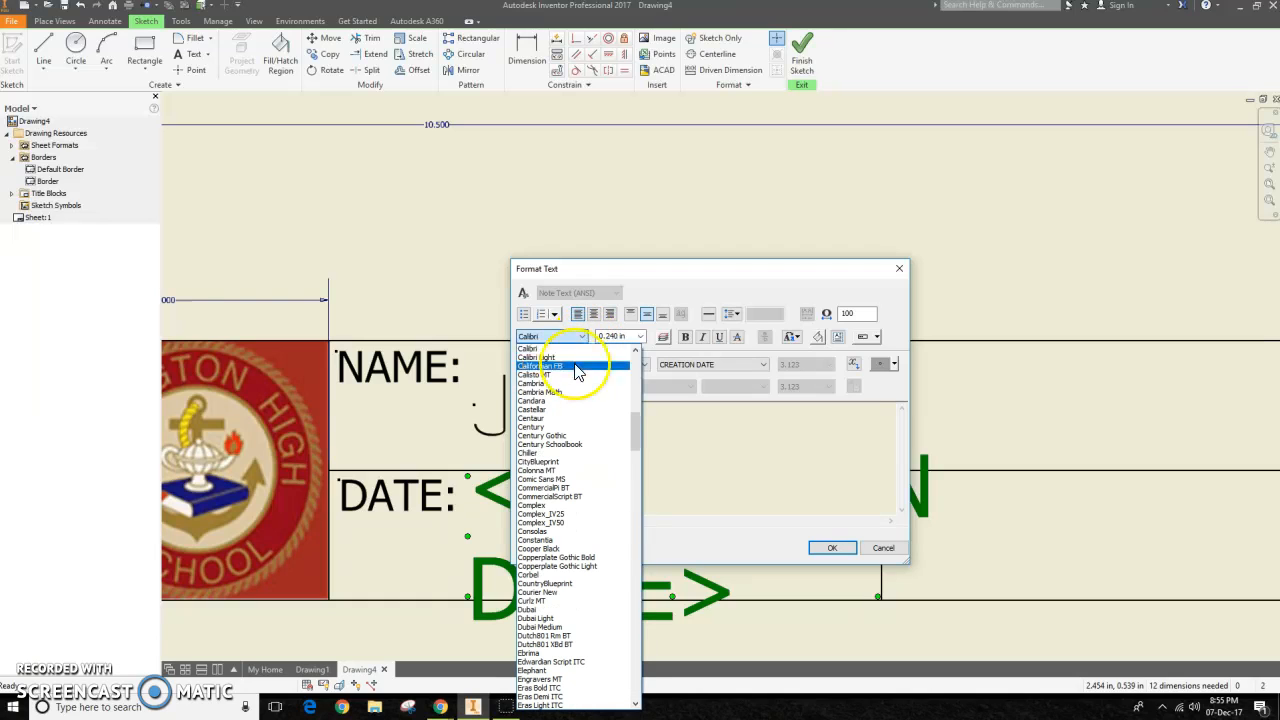
pyautogui.click(561, 462)
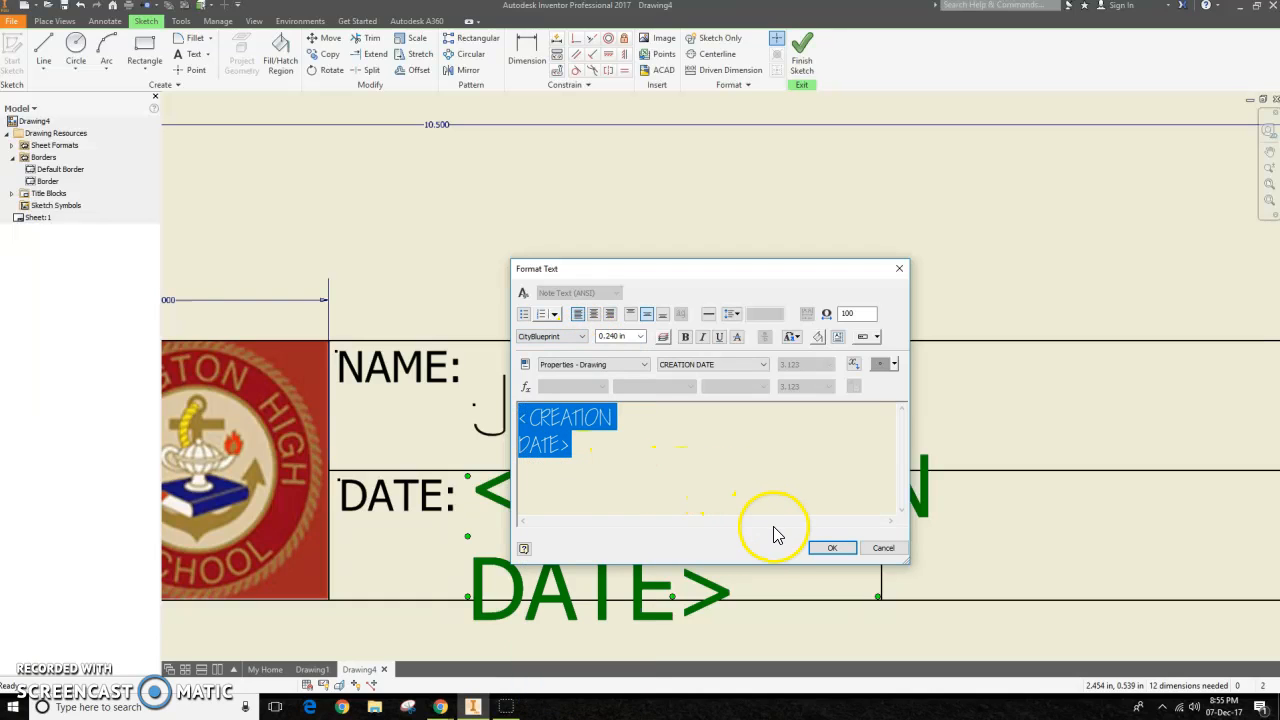
pyautogui.click(829, 549)
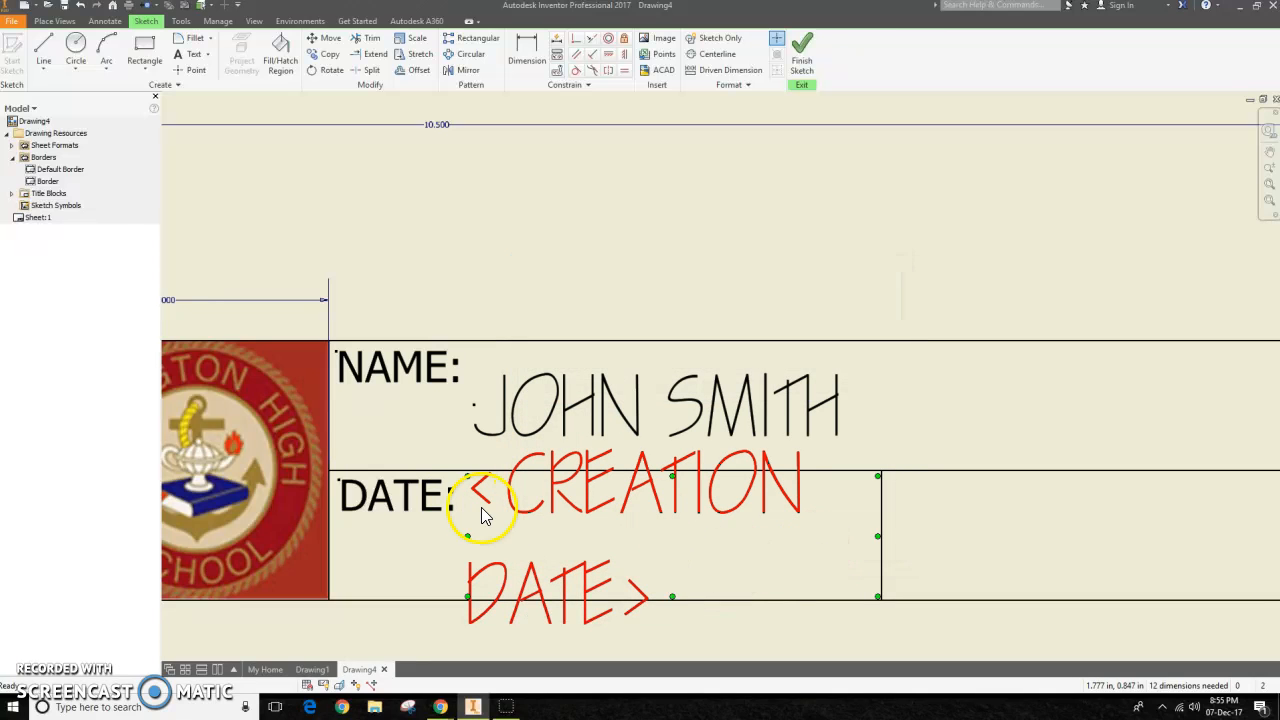
# Widen the creation date text box beyond the cell's dividing line into the neighbouring lower cell.
pyautogui.scroll(-2, 824, 565)
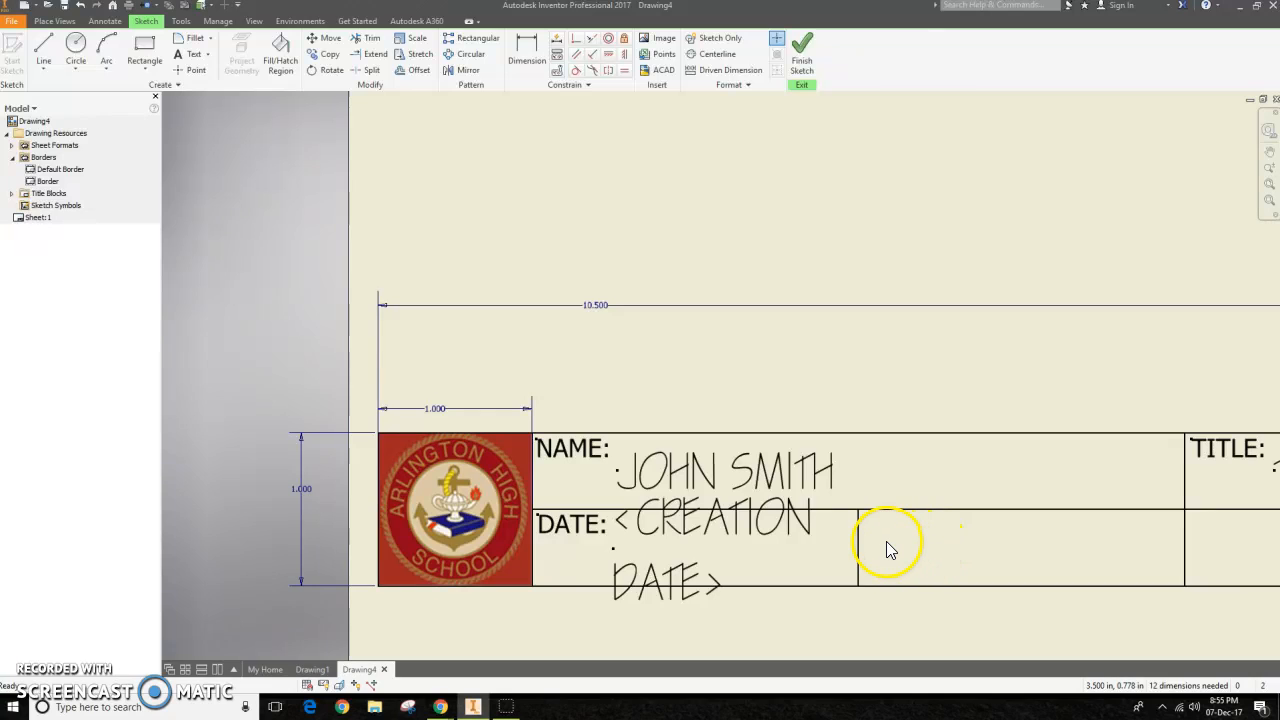
pyautogui.scroll(-5, 888, 541)
pyautogui.scroll(4, 675, 548)
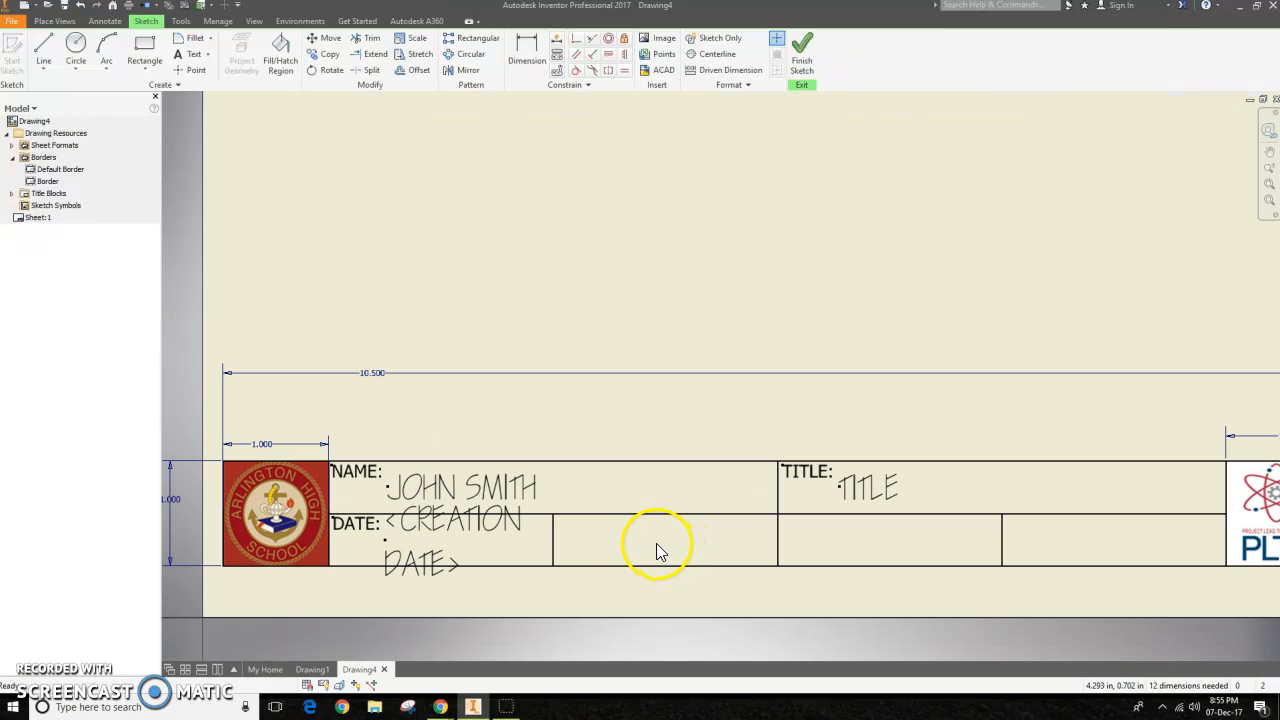
pyautogui.click(432, 563)
pyautogui.scroll(3, 550, 539)
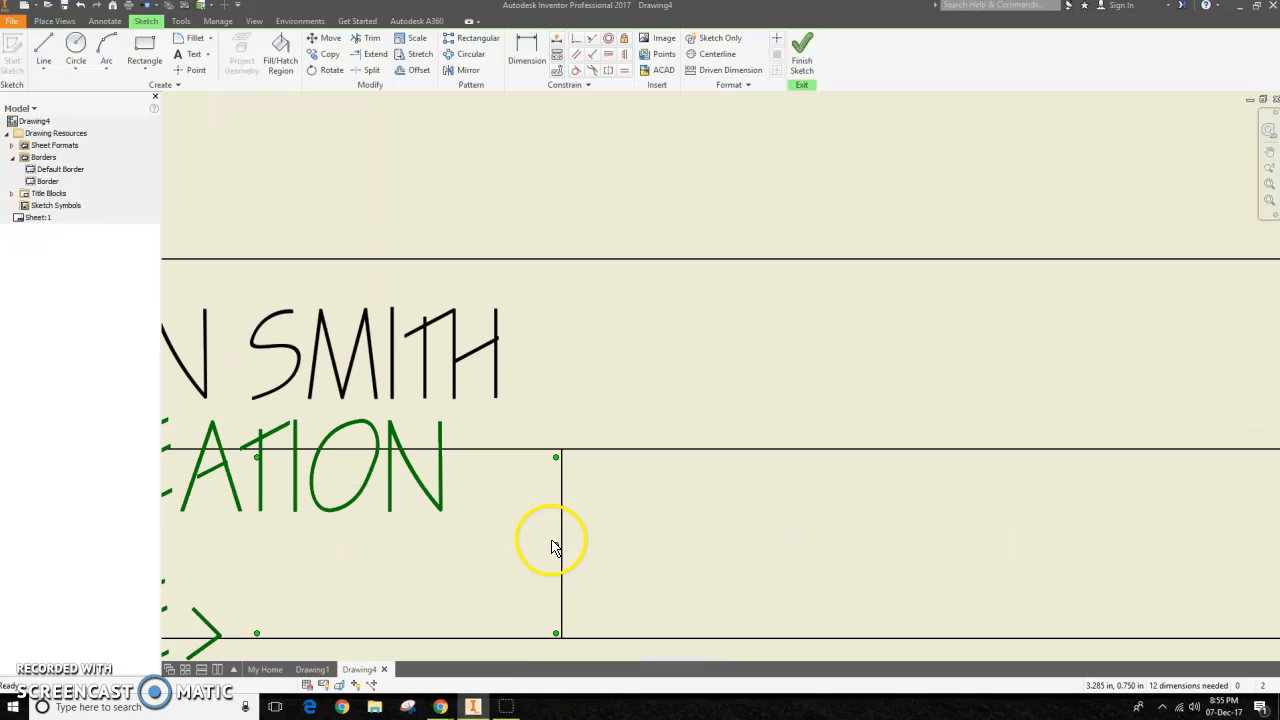
pyautogui.moveTo(554, 545); pyautogui.dragTo(716, 560)
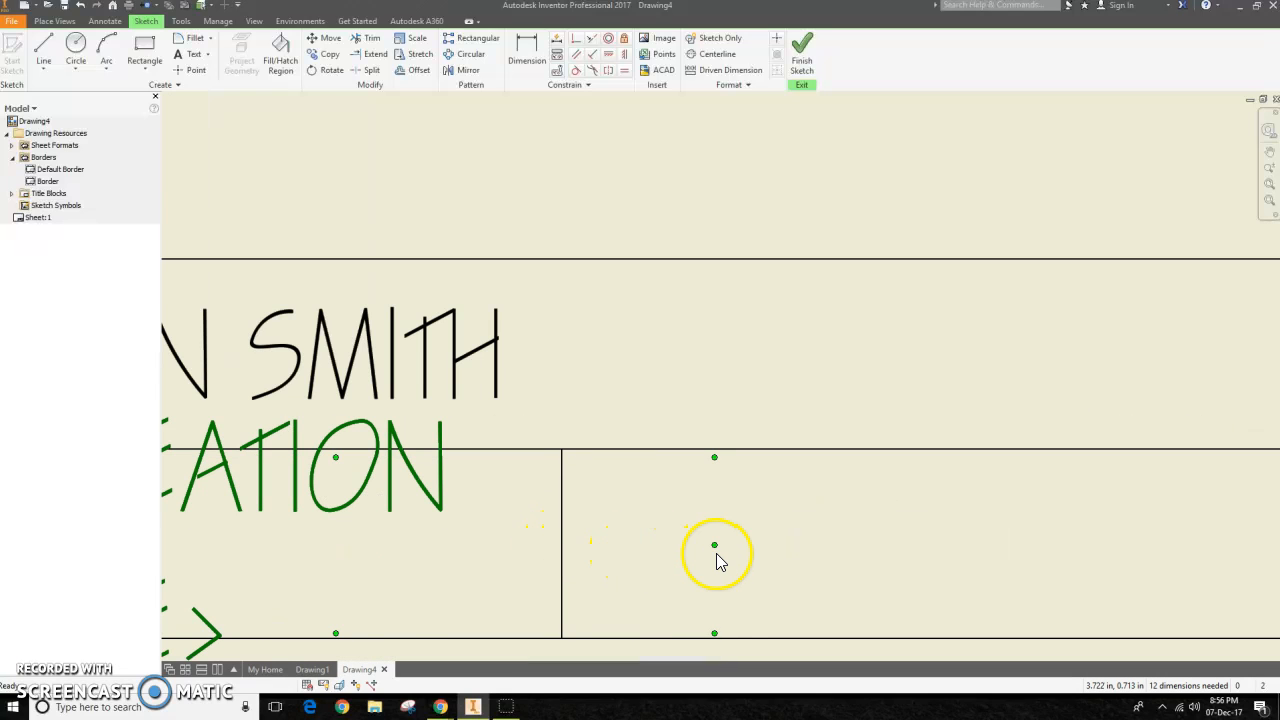
pyautogui.doubleClick(388, 494)
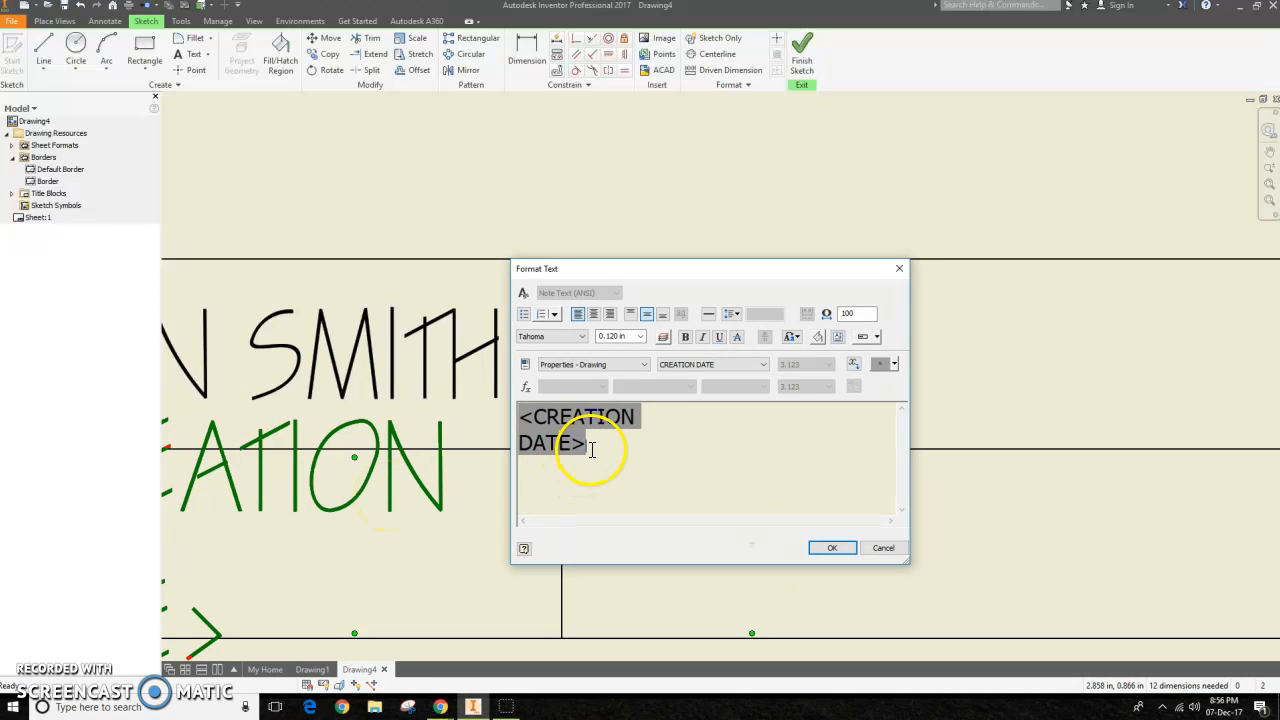
pyautogui.click(712, 365)
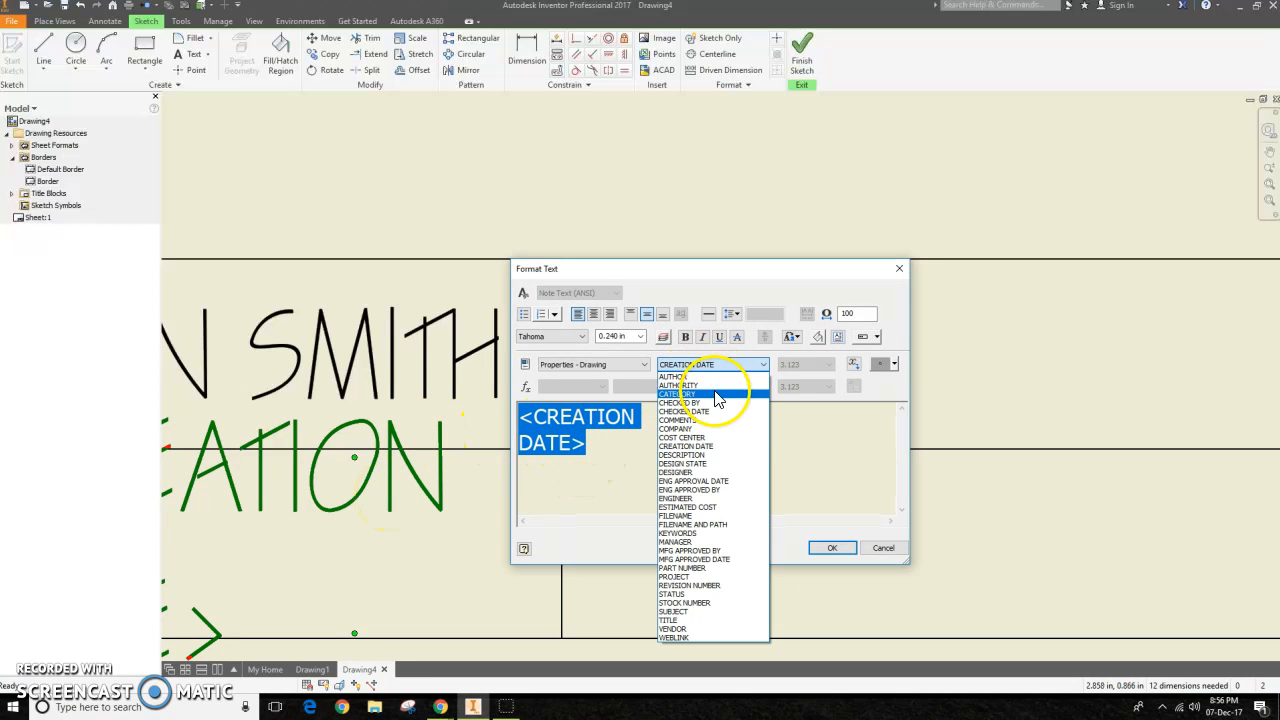
pyautogui.click(701, 446)
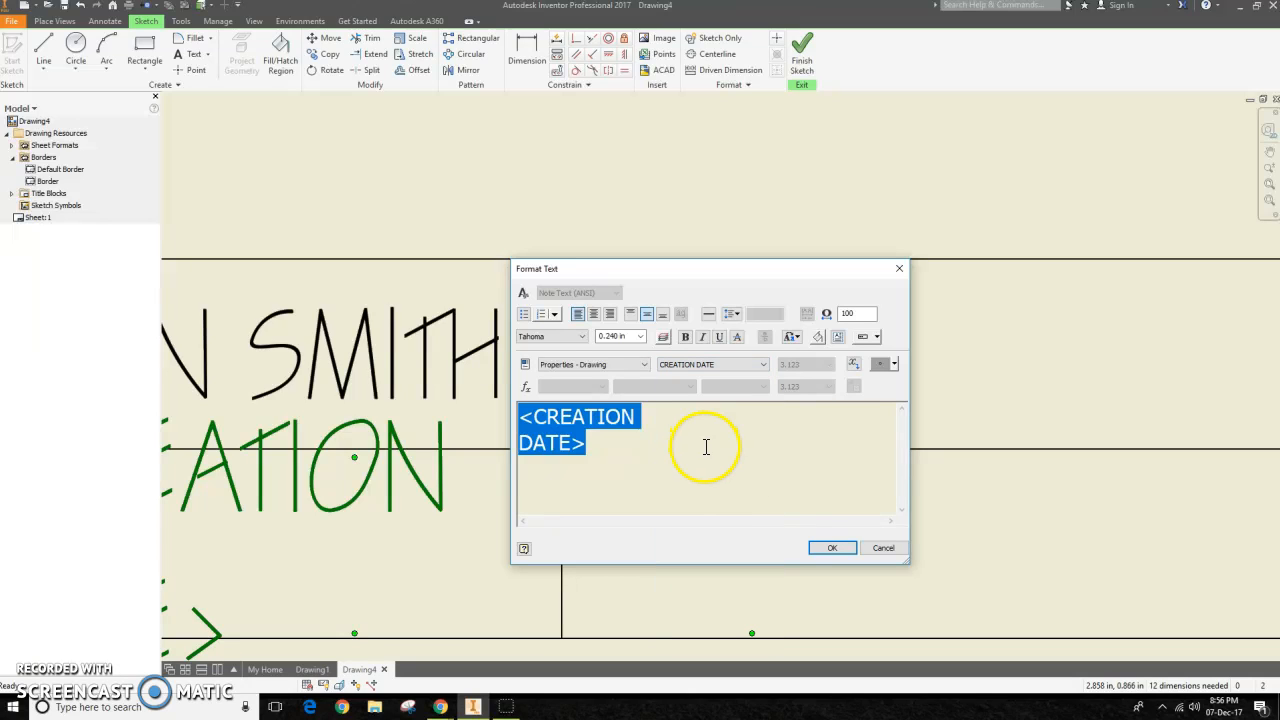
pyautogui.doubleClick(526, 450)
pyautogui.doubleClick(526, 450)
pyautogui.doubleClick(526, 449)
pyautogui.moveTo(614, 451); pyautogui.dragTo(534, 446)
pyautogui.press('BackSpace')
pyautogui.click(768, 366)
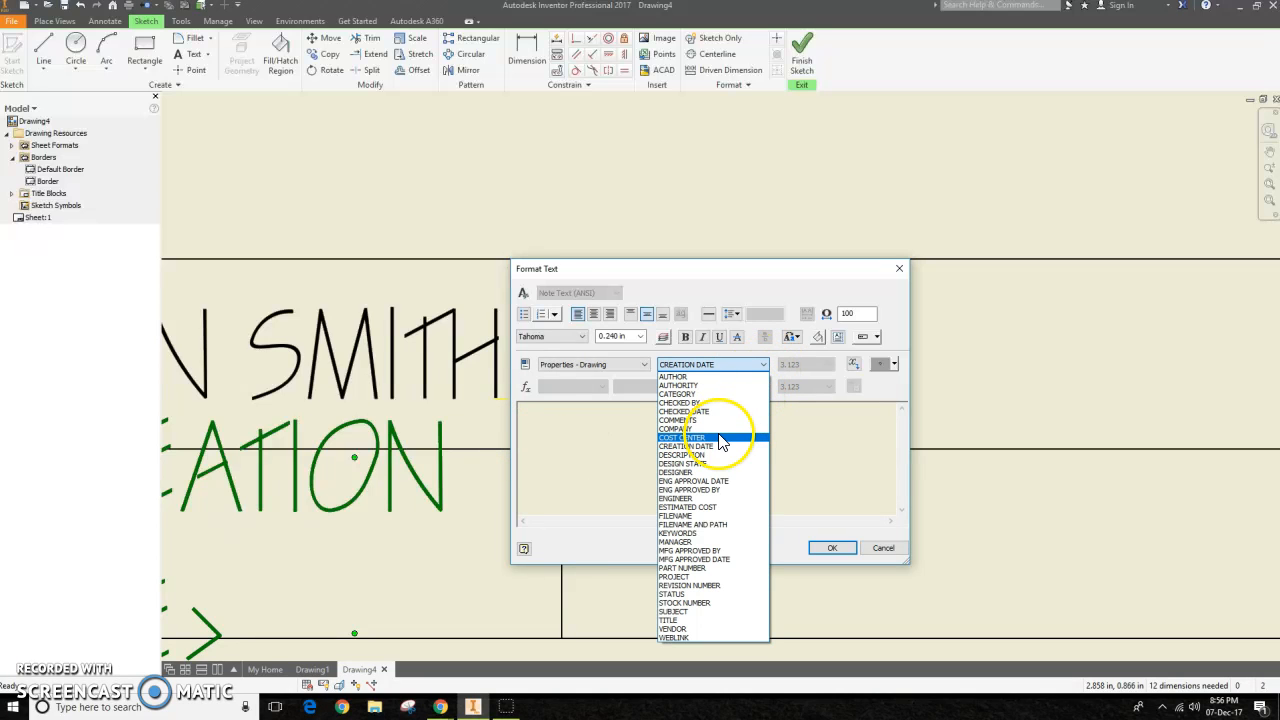
pyautogui.click(720, 445)
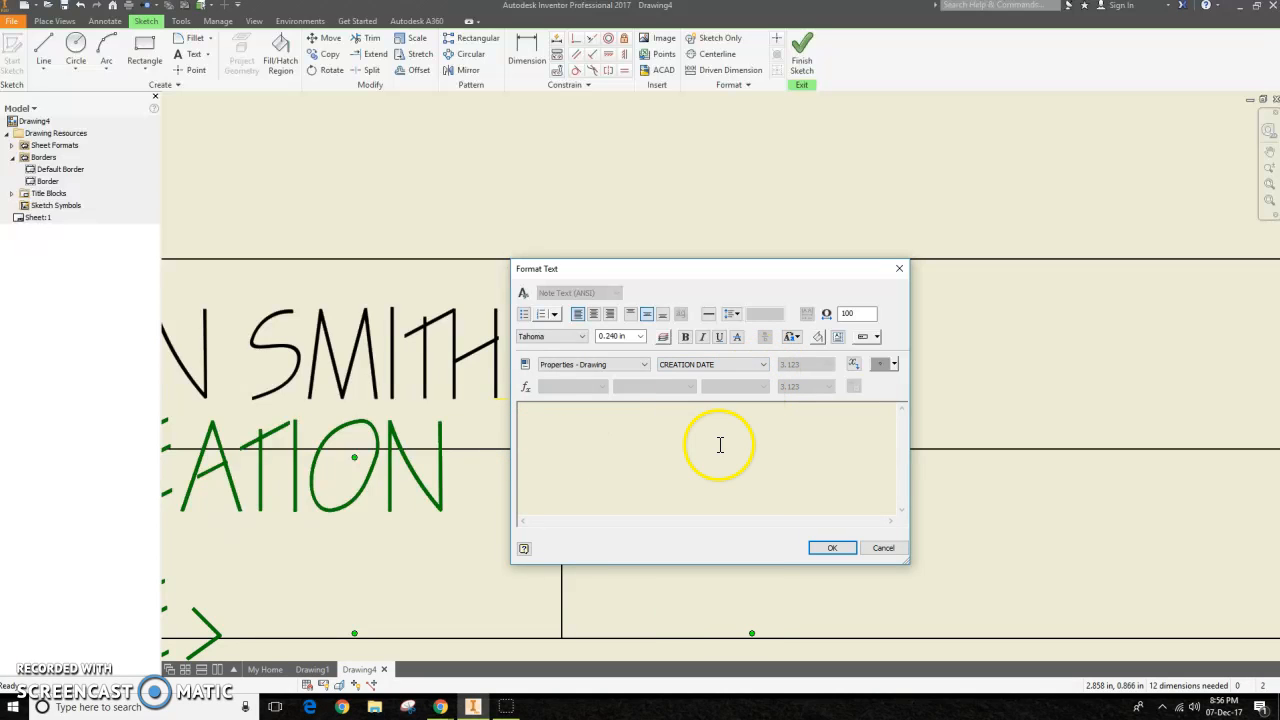
pyautogui.click(853, 364)
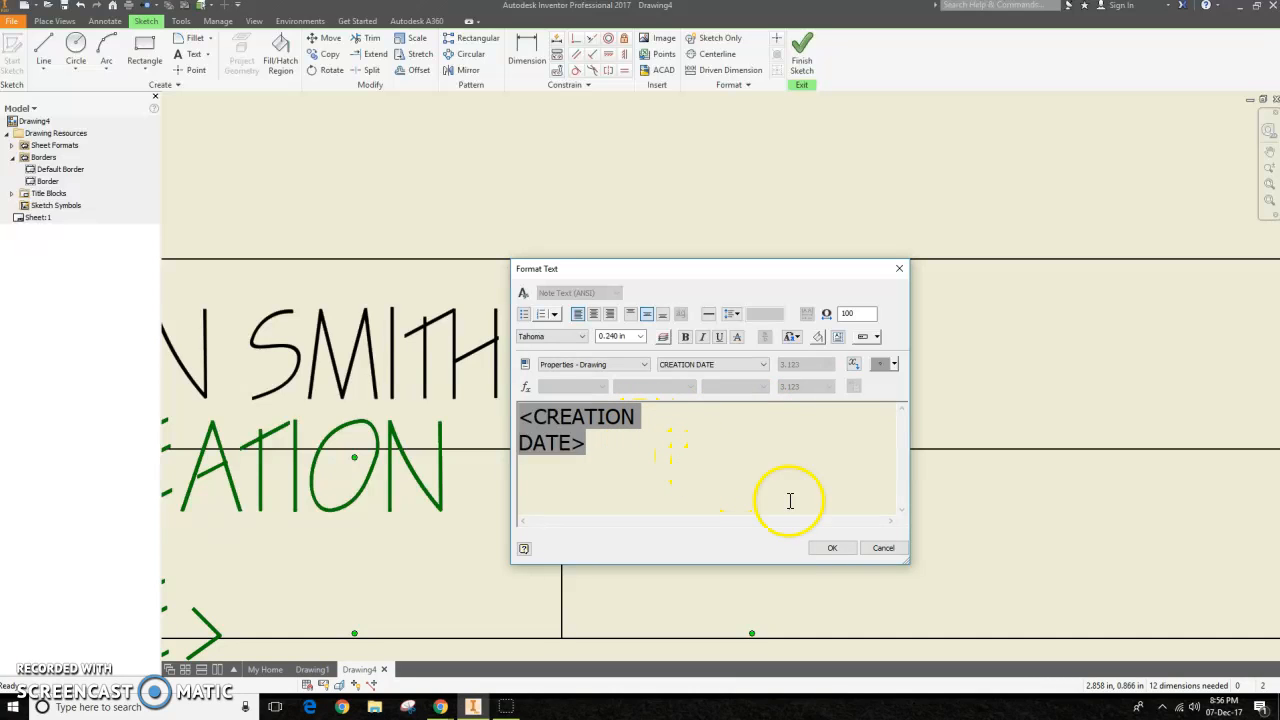
pyautogui.click(880, 548)
# Narrow the creation date text box back to the dividing line of its cell.
pyautogui.scroll(5, 756, 540)
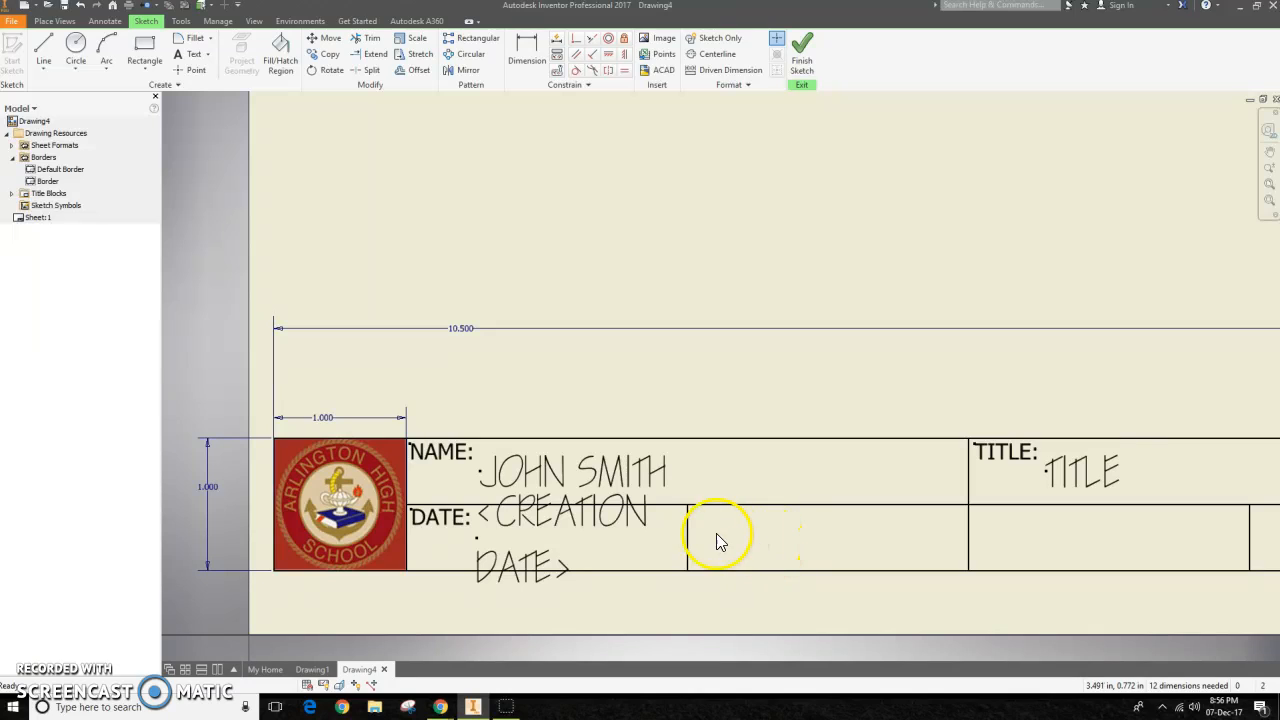
pyautogui.moveTo(754, 537); pyautogui.dragTo(687, 537)
pyautogui.click(724, 537)
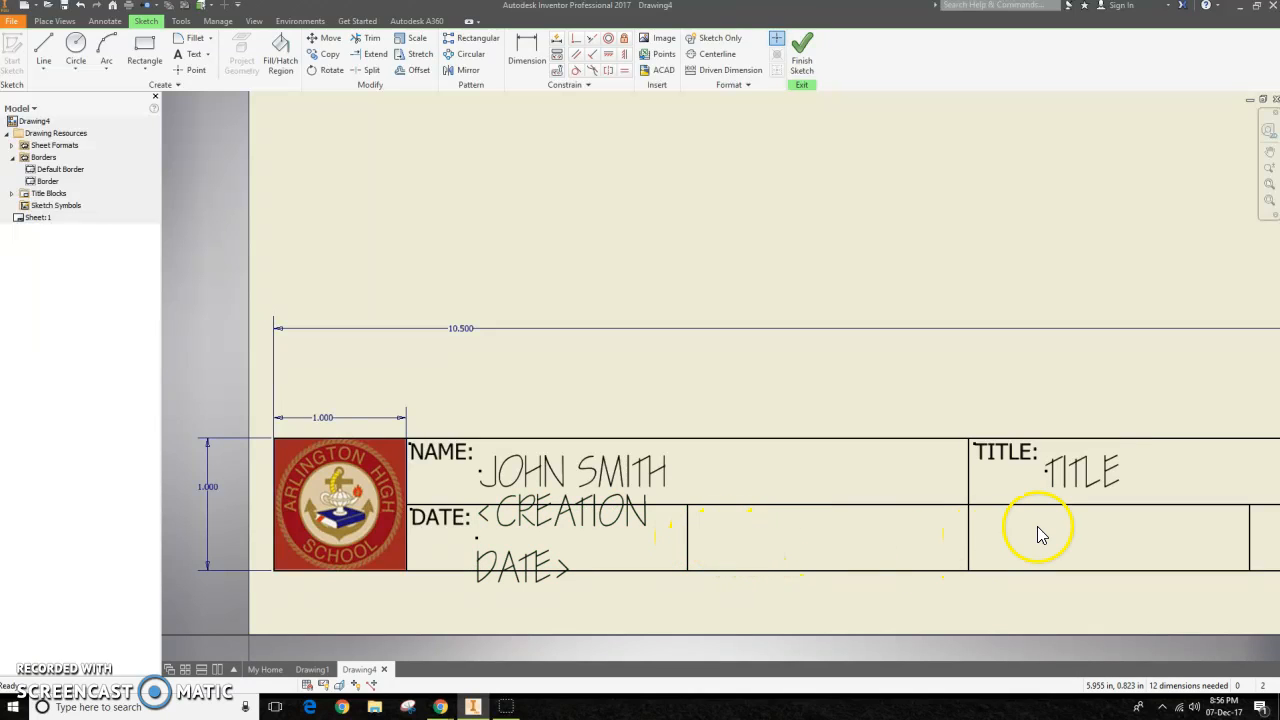
# Add a text label reading PERIOD: in the lower cell next to the creation date.
pyautogui.scroll(2, 971, 531)
pyautogui.moveTo(1003, 534); pyautogui.dragTo(751, 534, button='middle')
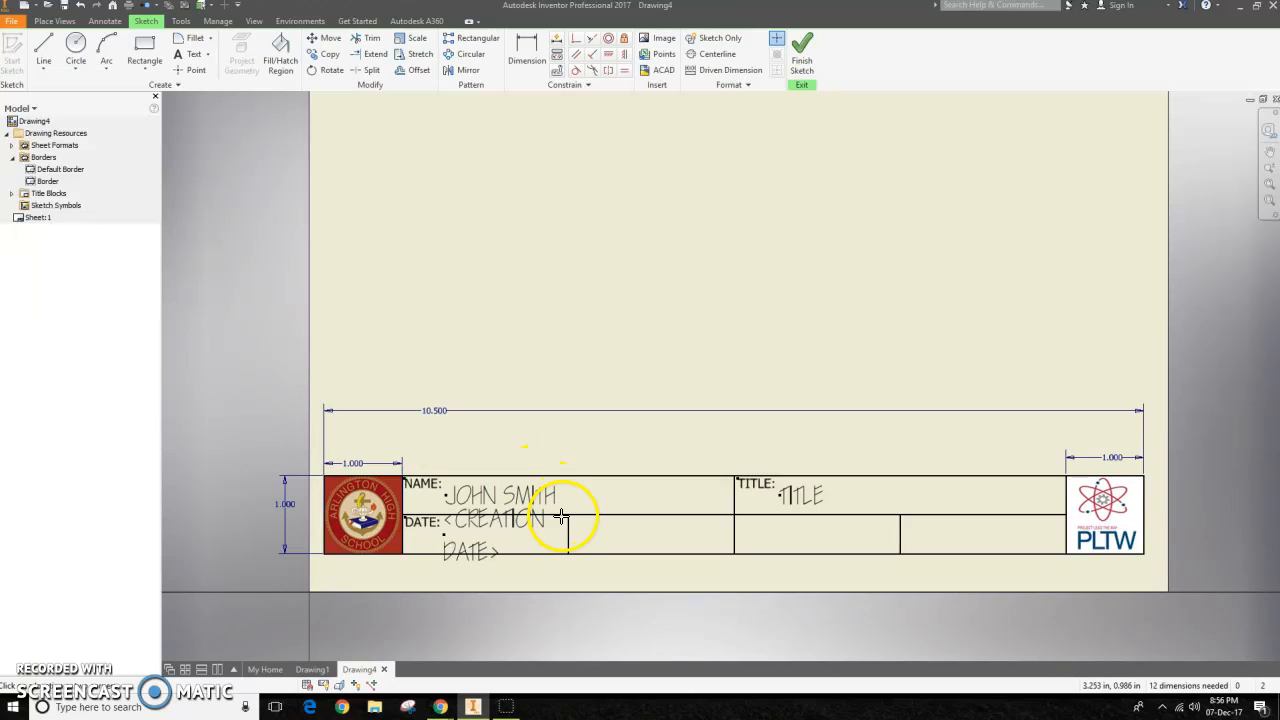
pyautogui.click(651, 551)
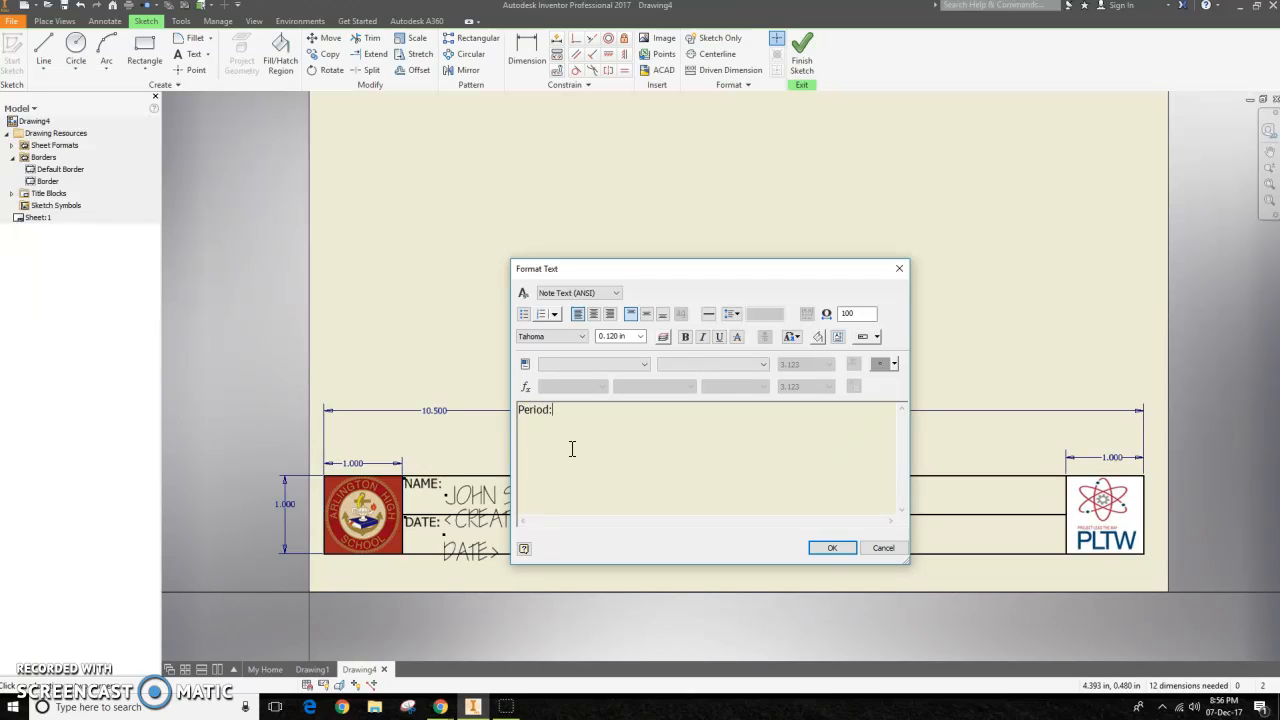
pyautogui.moveTo(580, 411); pyautogui.dragTo(433, 409)
pyautogui.write('PERIOD:')
pyautogui.click(831, 547)
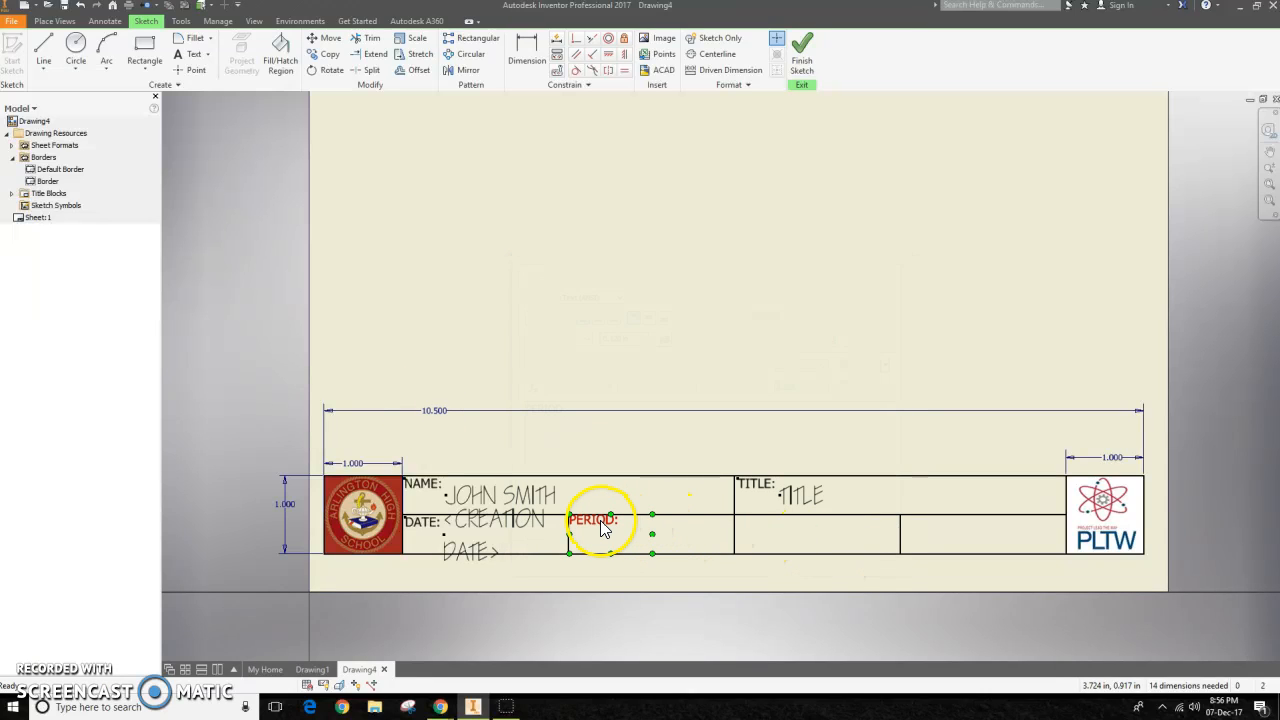
# Move the PERIOD: label just inside its cell's upper-left corner, in line with the DATE: label.
pyautogui.moveTo(601, 521); pyautogui.dragTo(571, 506)
pyautogui.scroll(3, 594, 532)
pyautogui.scroll(-10, 594, 532)
pyautogui.scroll(2, 668, 525)
pyautogui.scroll(2, 668, 525)
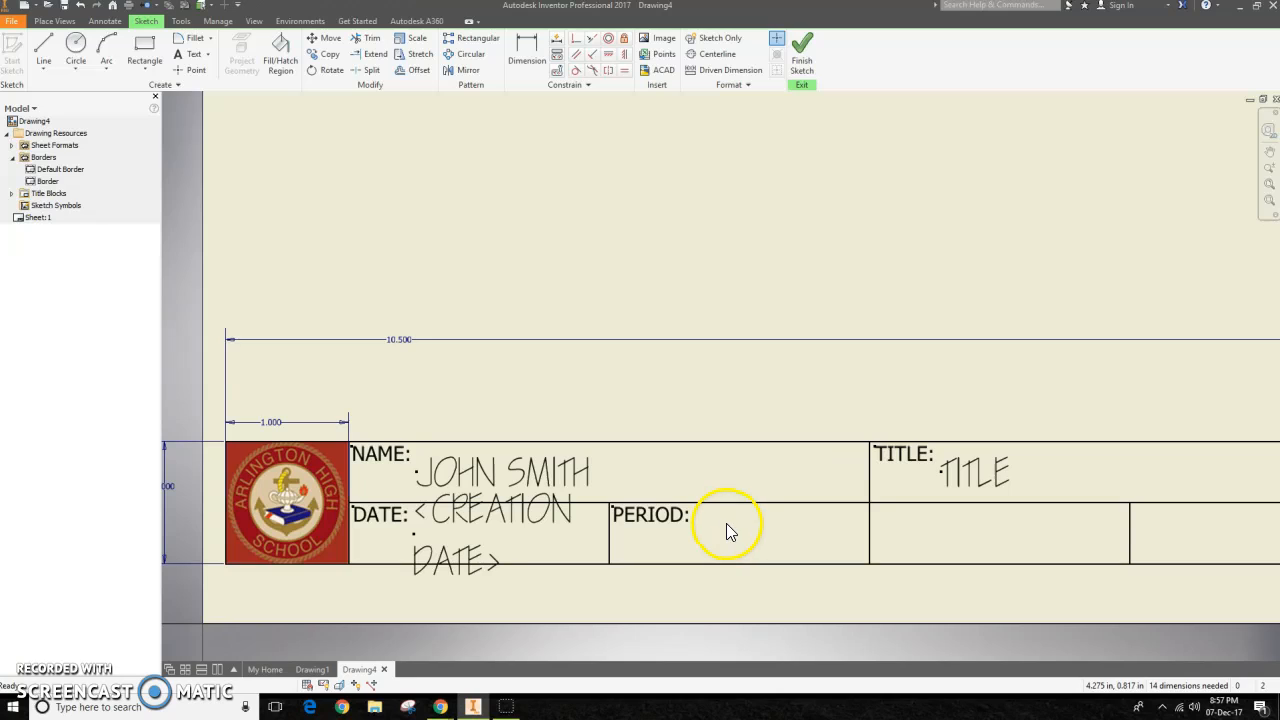
# Add the text ONE in the rest of the cell beside PERIOD:, formatted as CityBlueprint at 0.240 in.
pyautogui.click(190, 54)
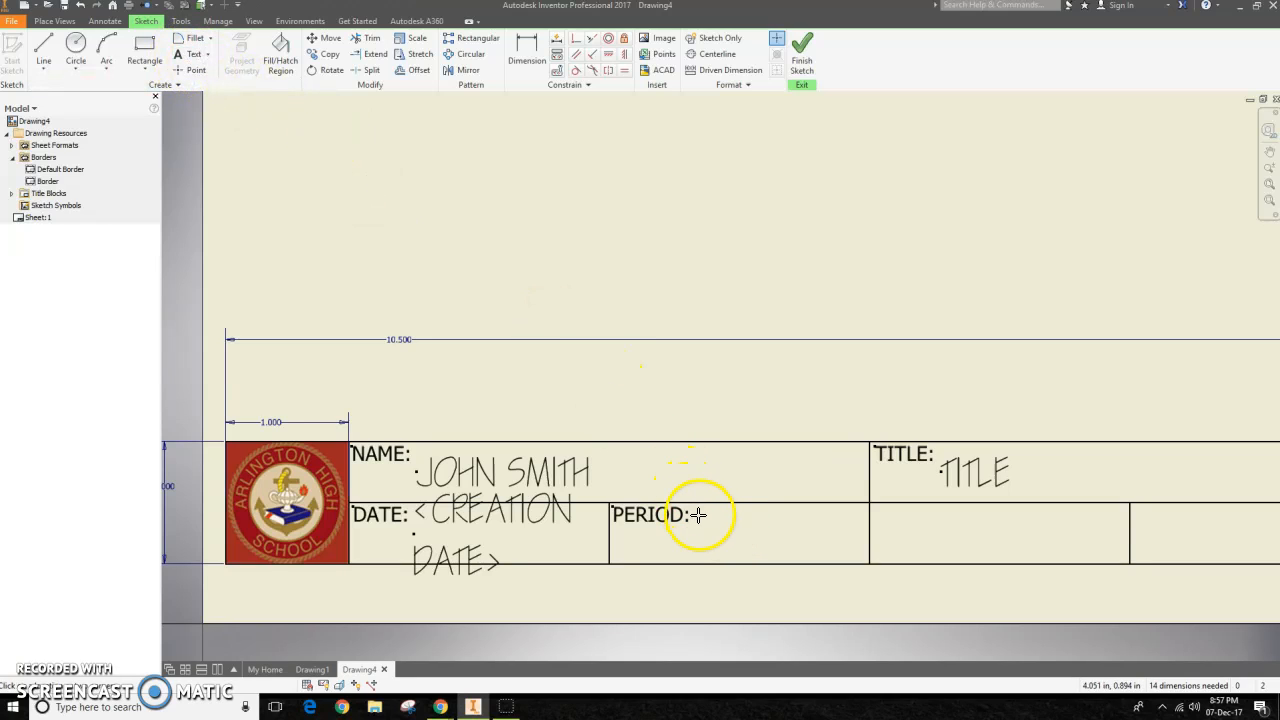
pyautogui.moveTo(693, 505); pyautogui.dragTo(867, 563)
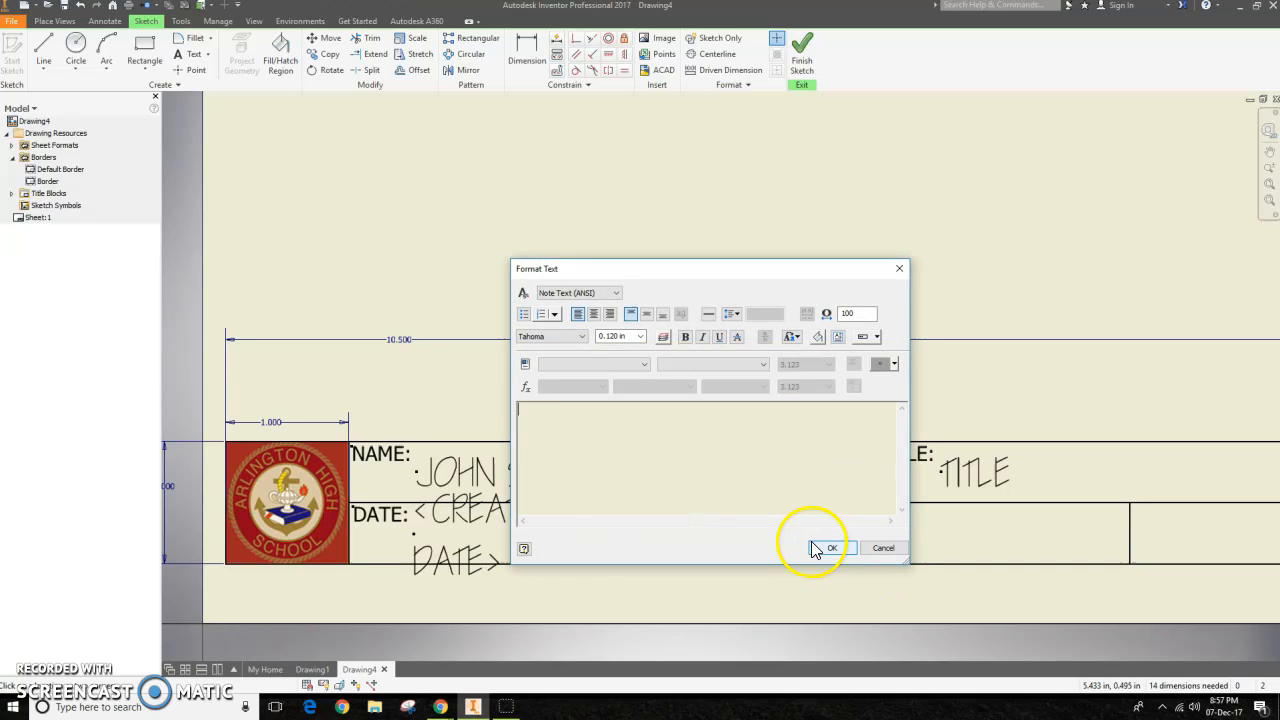
pyautogui.click(560, 338)
pyautogui.write('c')
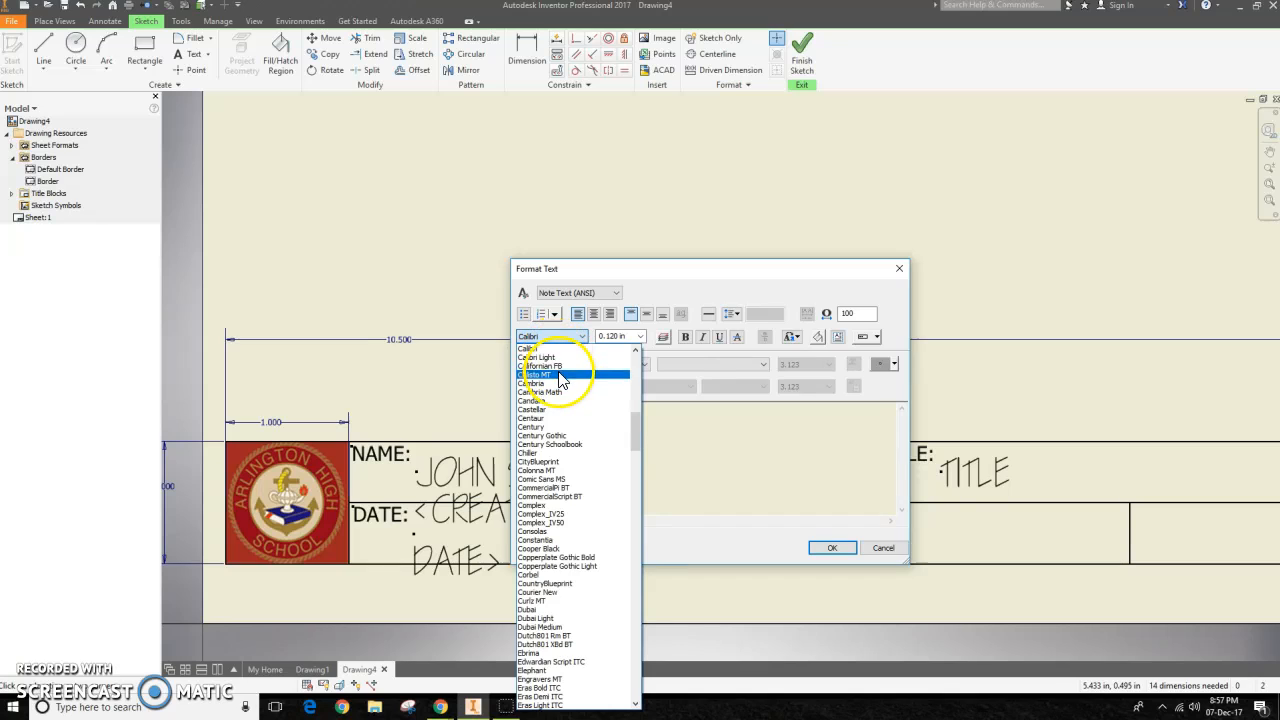
pyautogui.click(565, 462)
pyautogui.click(640, 336)
pyautogui.click(634, 378)
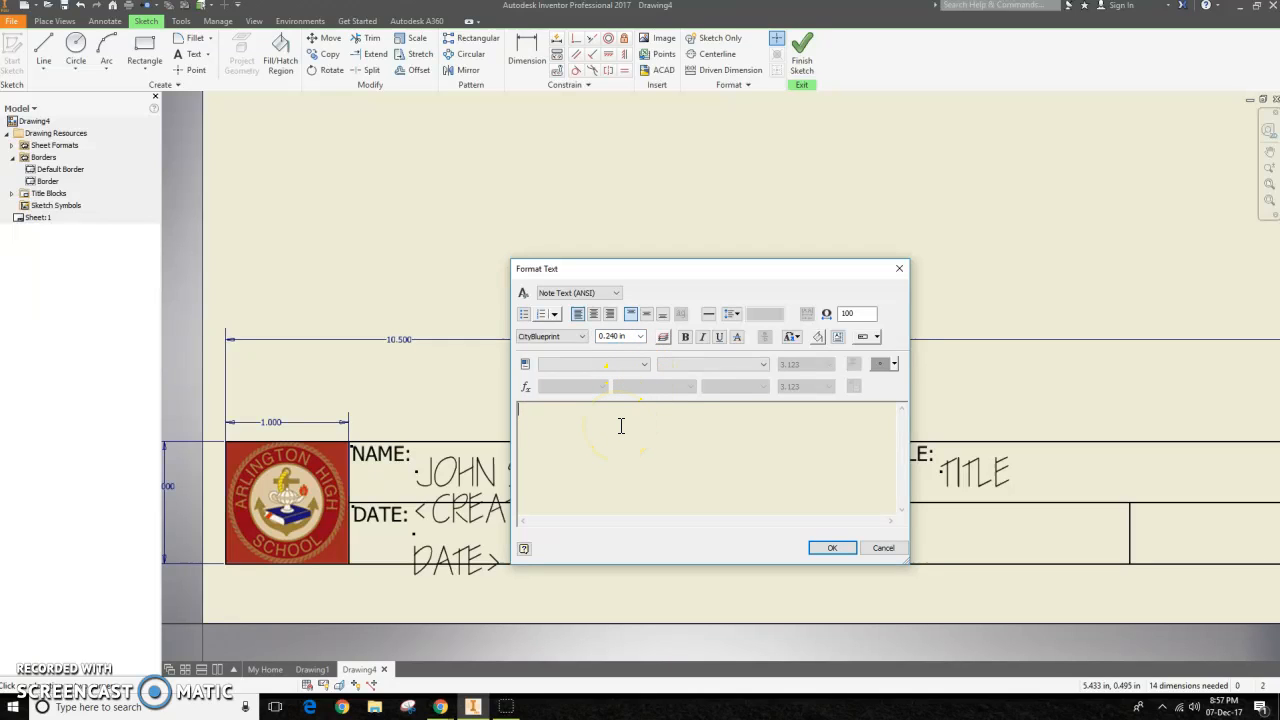
pyautogui.click(832, 547)
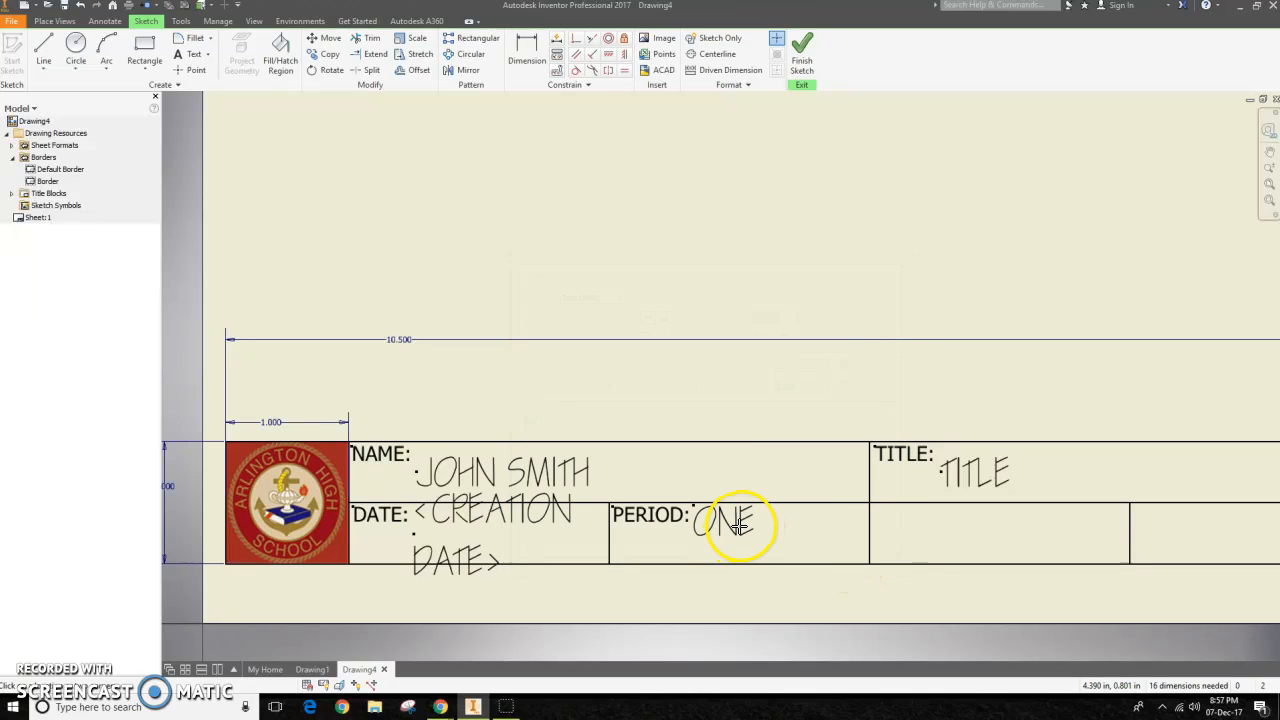
# Justify the text ONE vertically to the middle of its text box.
pyautogui.doubleClick(742, 533)
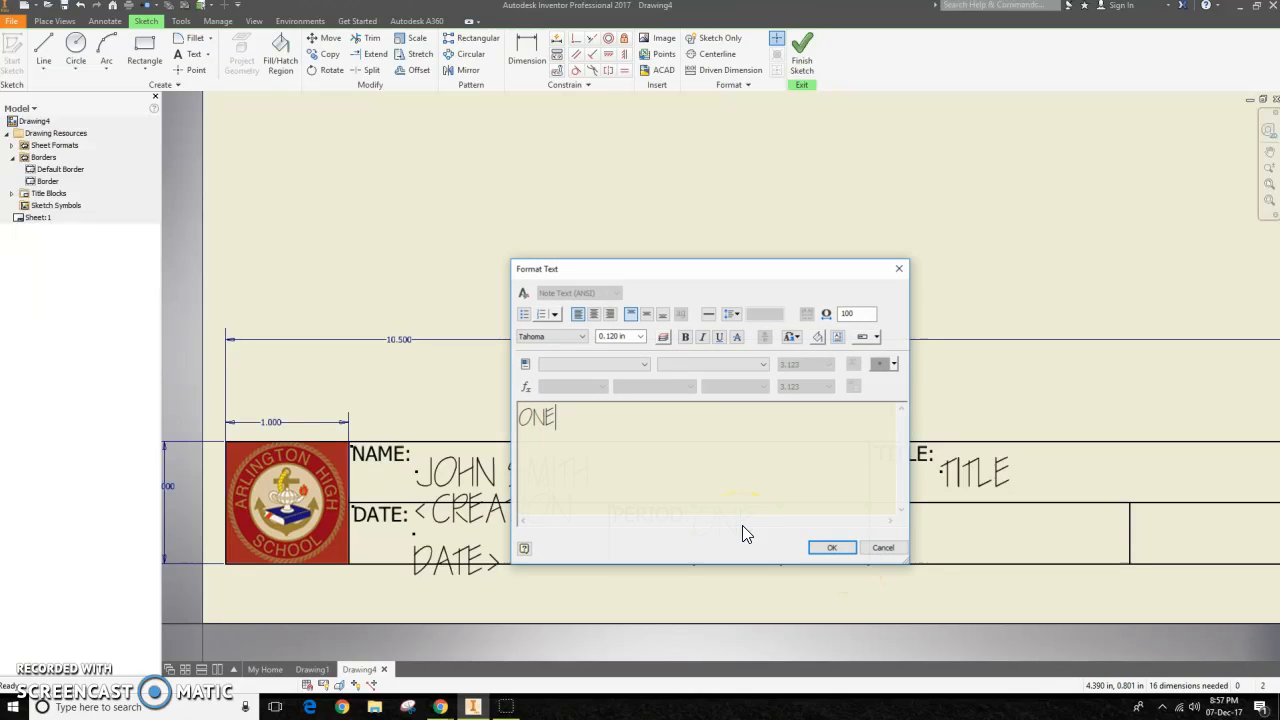
pyautogui.click(647, 313)
pyautogui.click(830, 550)
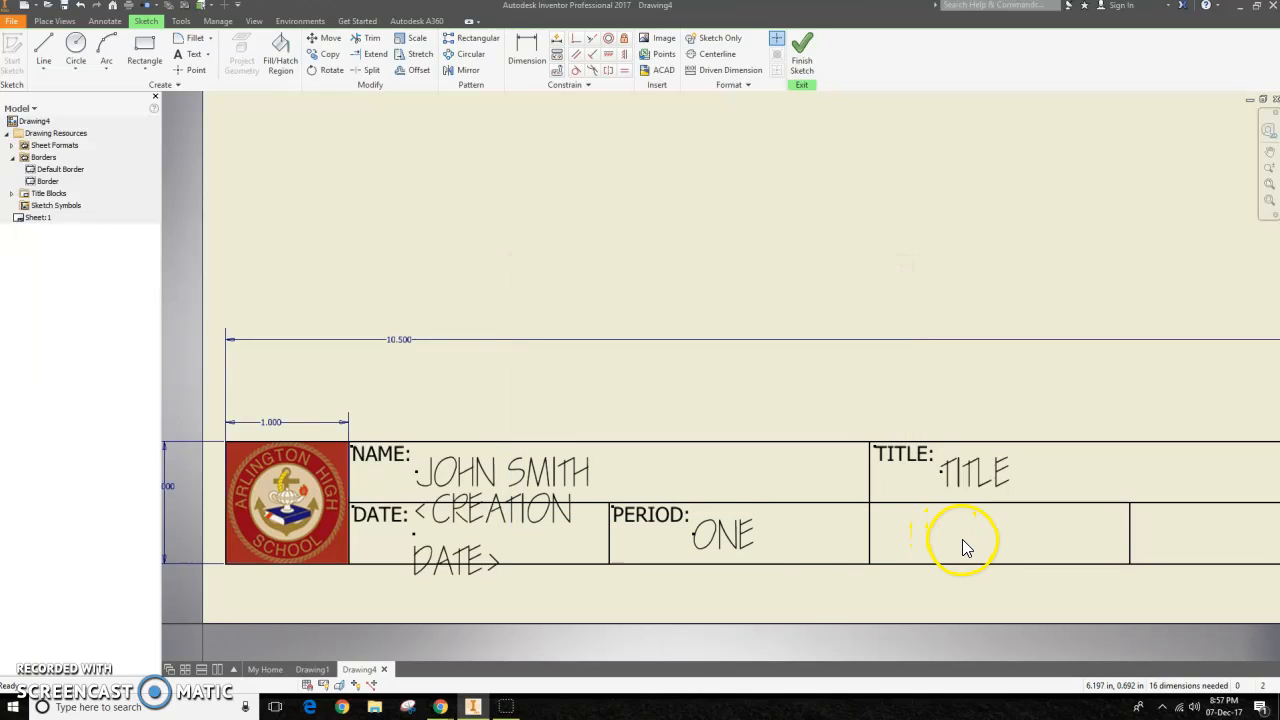
# Add the label SCALE: in the lower cell beneath TITLE: and align it with the PERIOD: label.
pyautogui.scroll(-2, 960, 539)
pyautogui.scroll(-3, 972, 579)
pyautogui.moveTo(909, 588); pyautogui.dragTo(954, 578, button='middle')
pyautogui.moveTo(823, 580); pyautogui.dragTo(790, 585, button='middle')
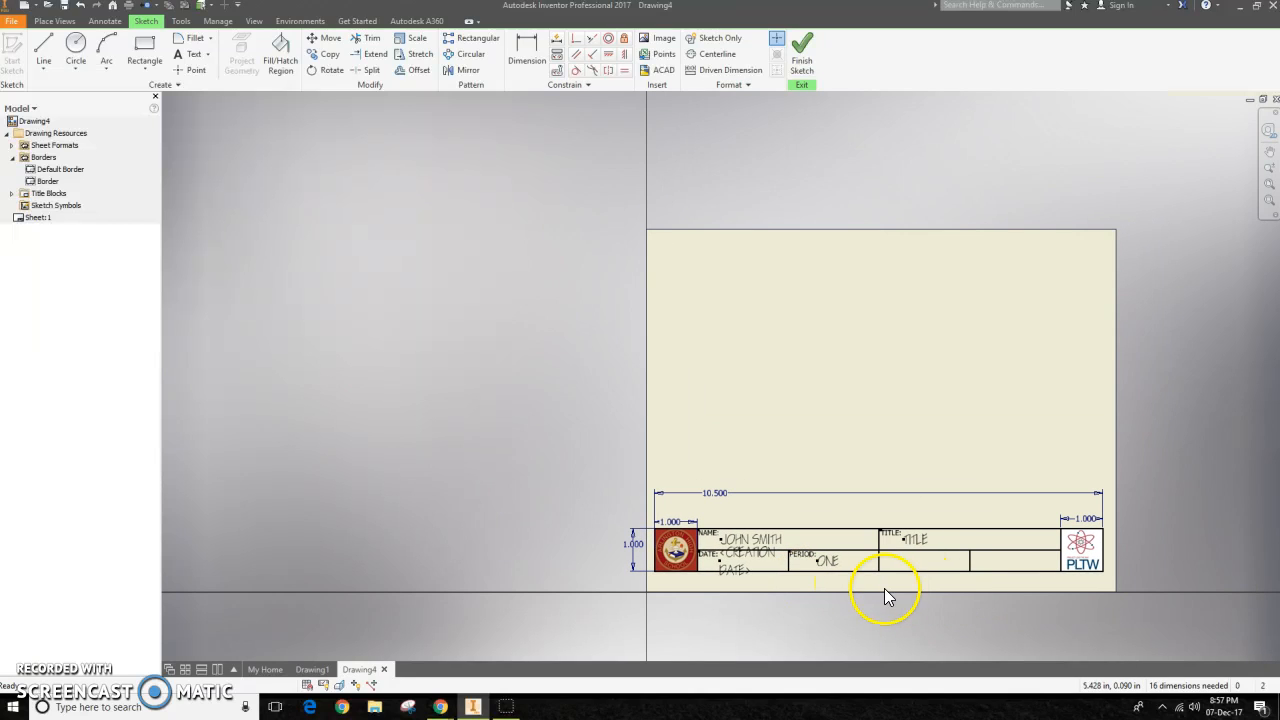
pyautogui.scroll(5, 901, 575)
pyautogui.moveTo(931, 566); pyautogui.dragTo(623, 539, button='middle')
pyautogui.scroll(-1, 623, 539)
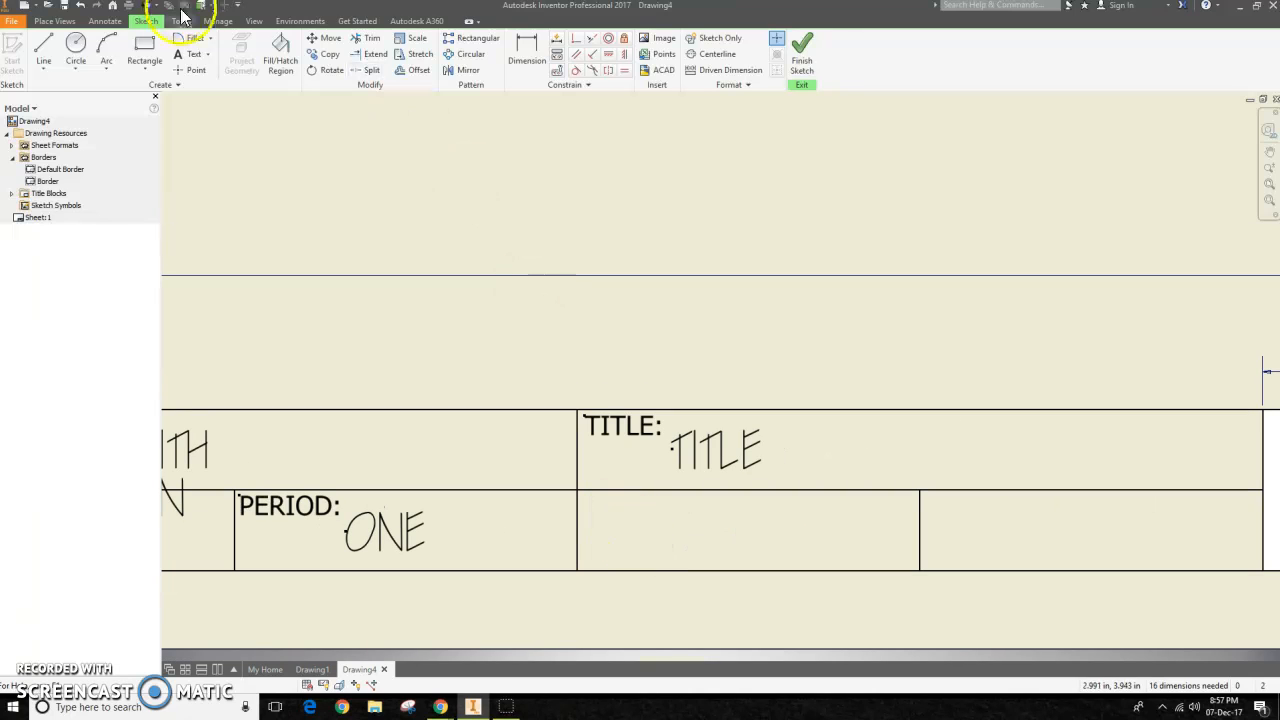
pyautogui.click(191, 56)
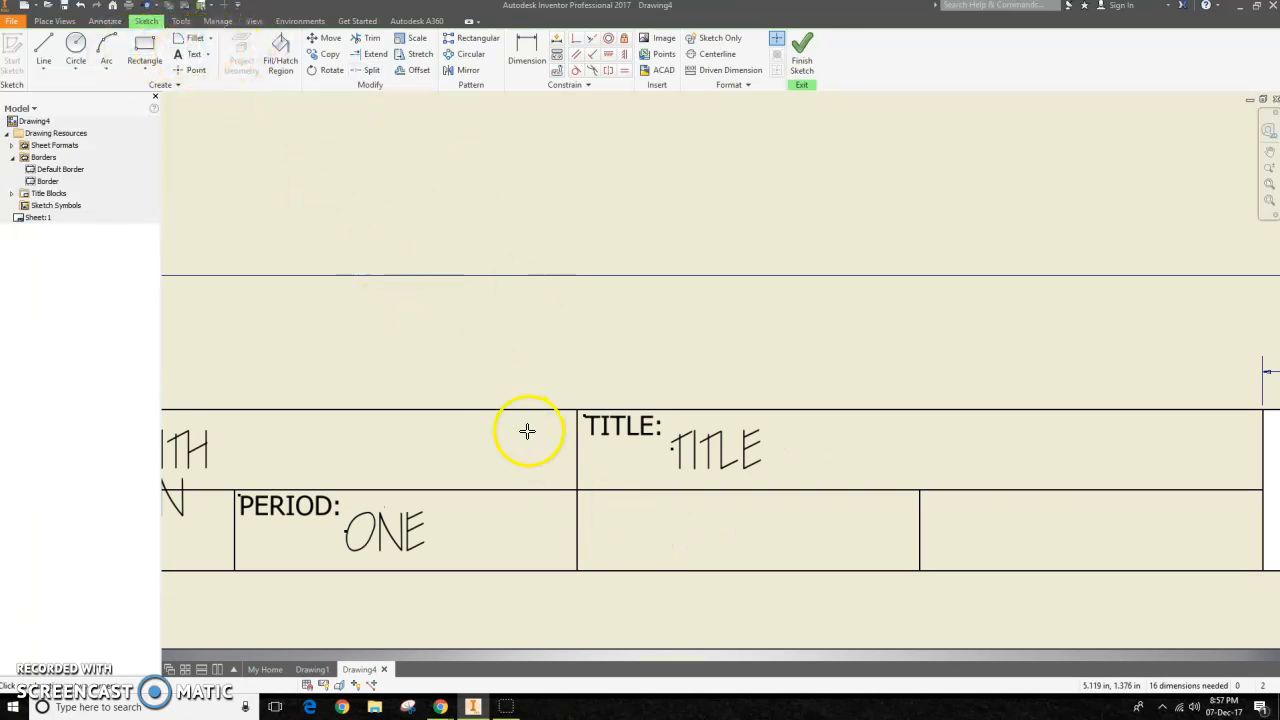
pyautogui.click(766, 560)
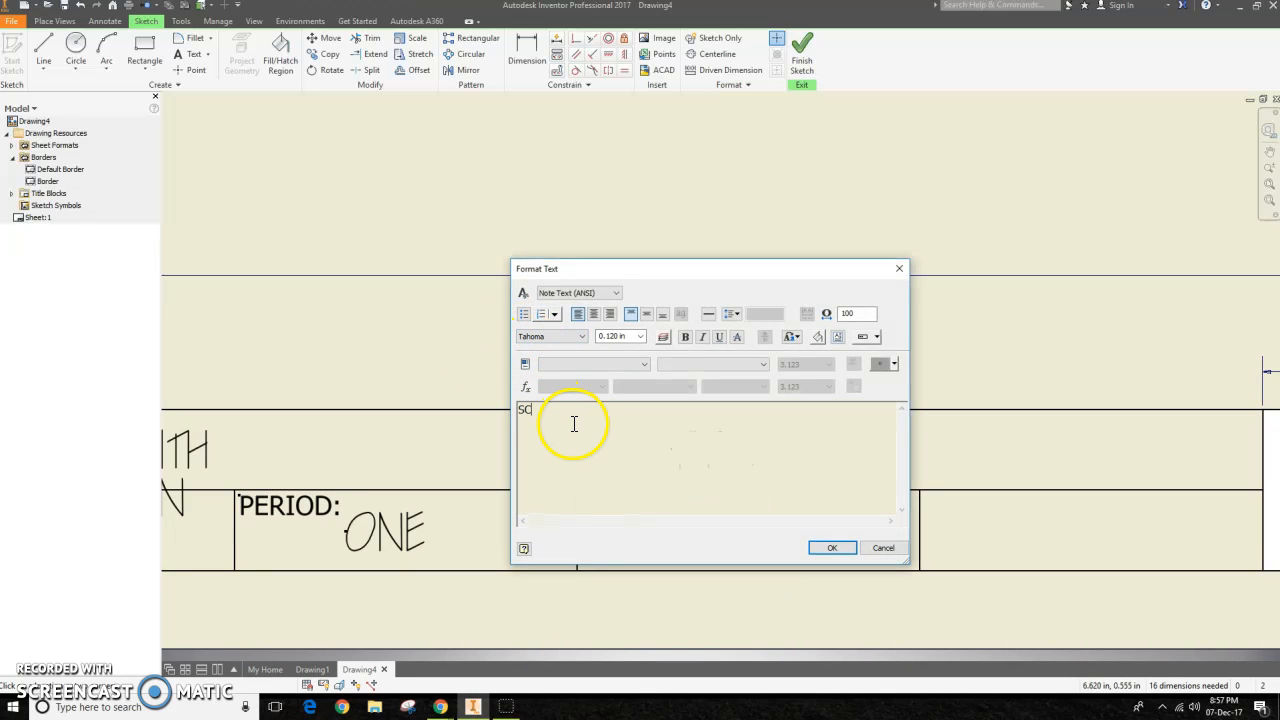
pyautogui.click(829, 552)
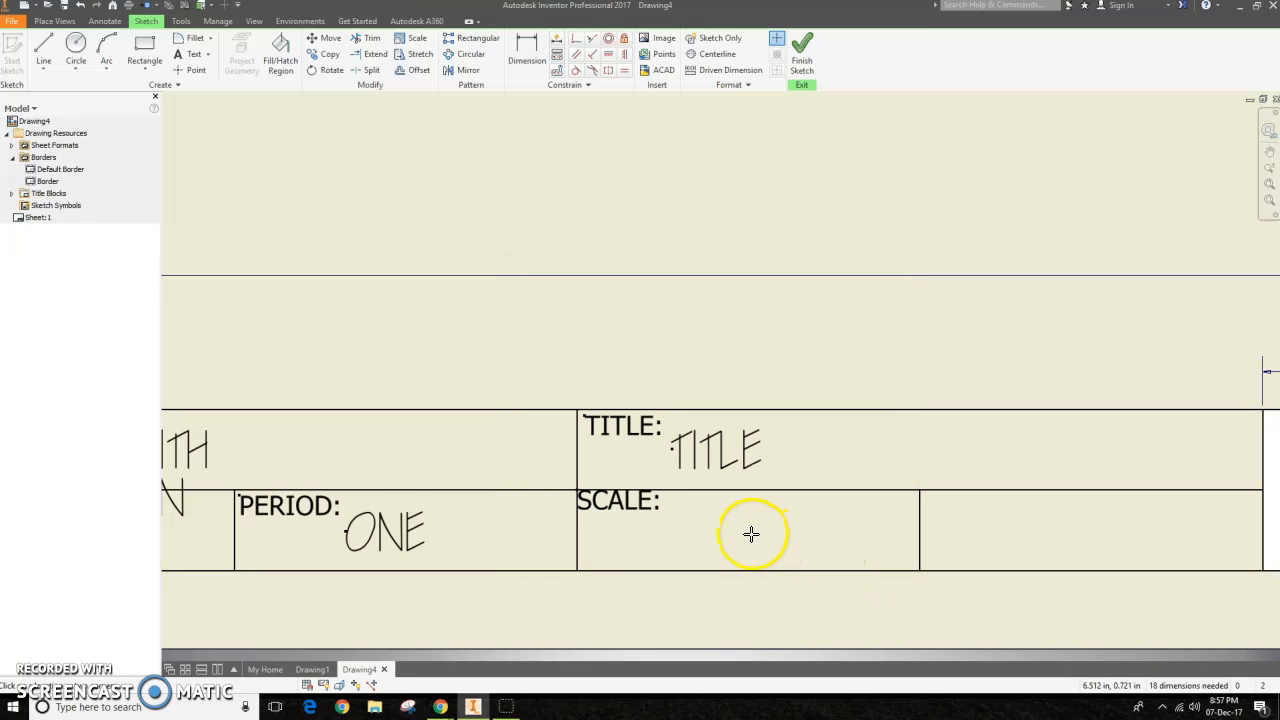
pyautogui.moveTo(614, 512); pyautogui.dragTo(620, 506)
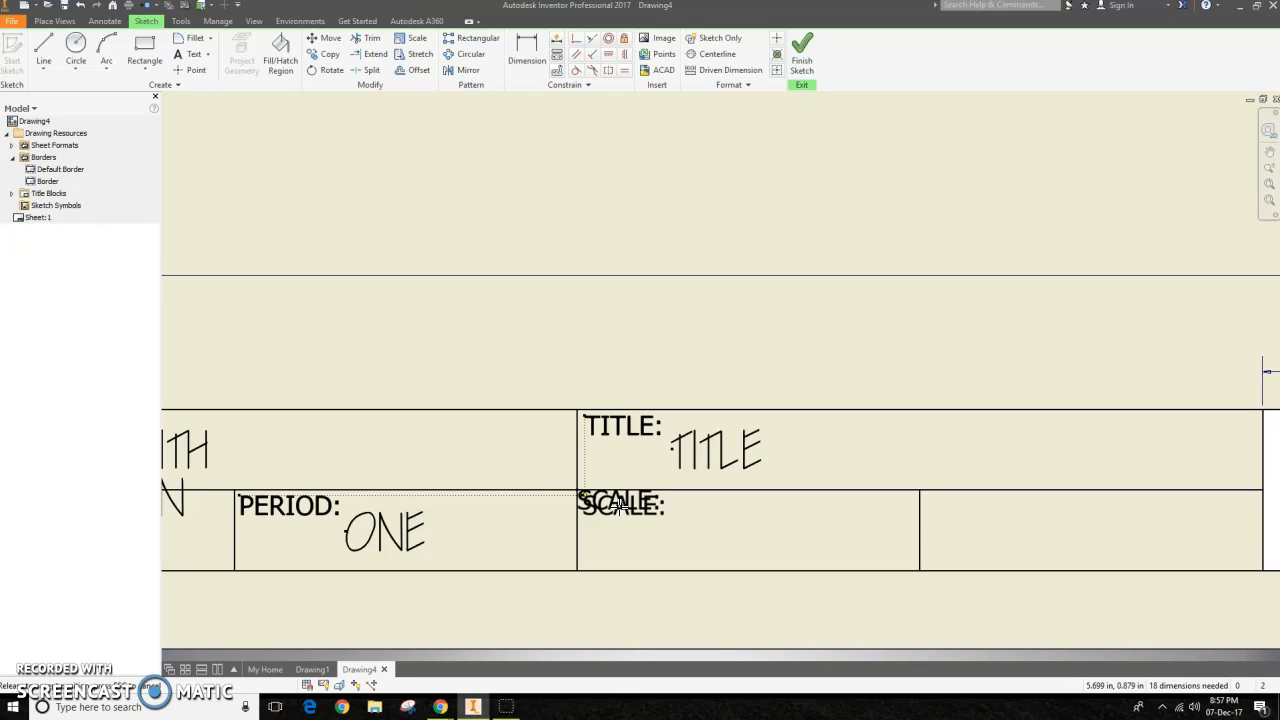
pyautogui.moveTo(620, 506); pyautogui.dragTo(566, 509)
# Start a middle-justified text box filling the rest of the cell beside SCALE: and insert a Prompted Entry field.
pyautogui.click(190, 54)
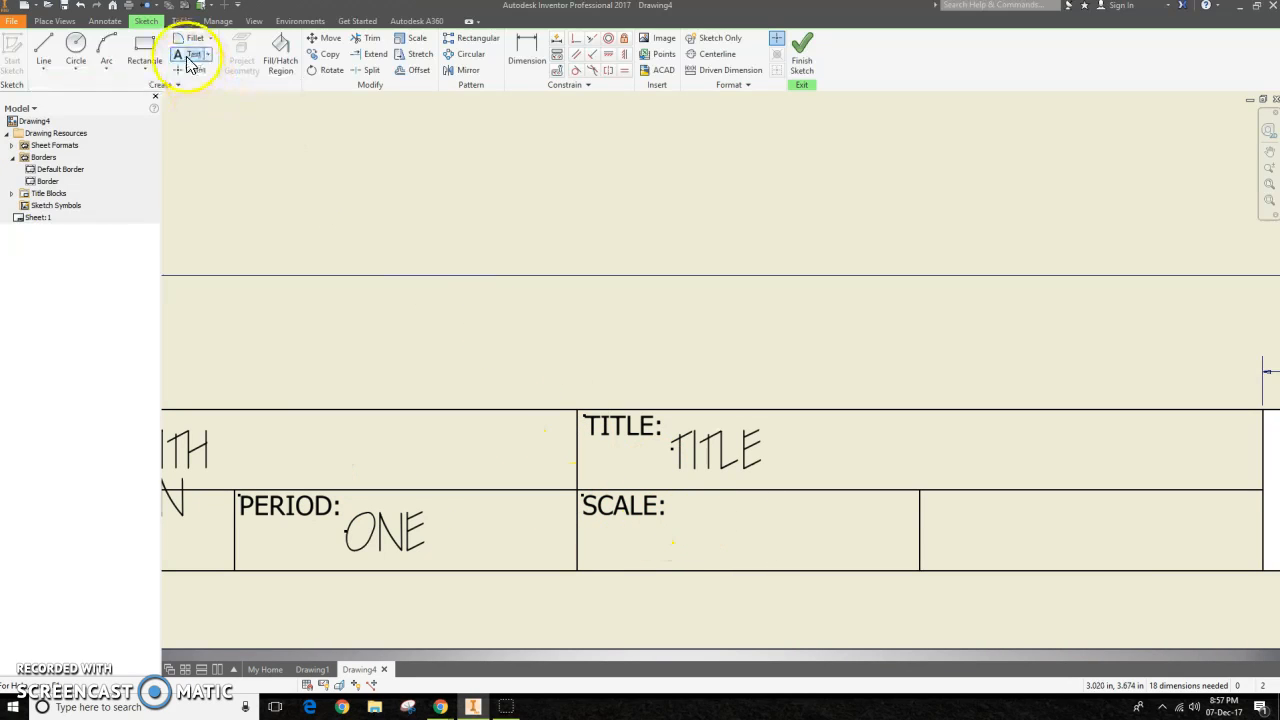
pyautogui.moveTo(672, 490); pyautogui.dragTo(915, 572)
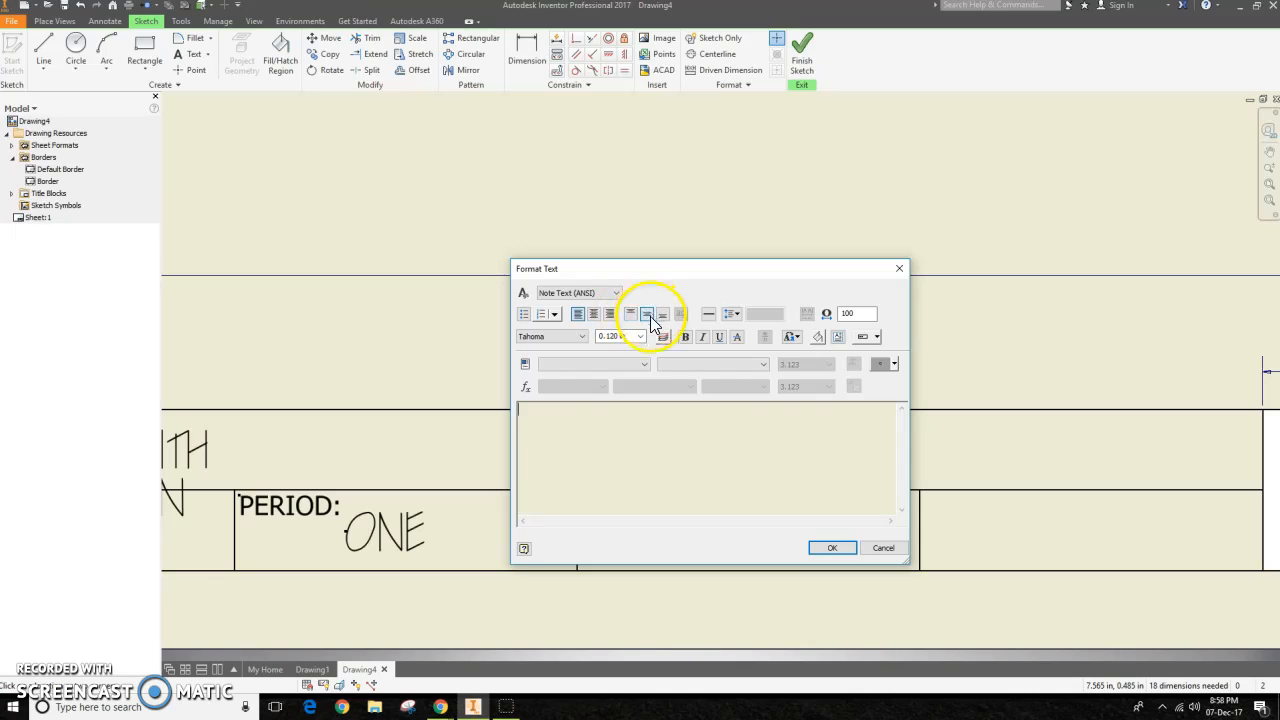
pyautogui.click(583, 336)
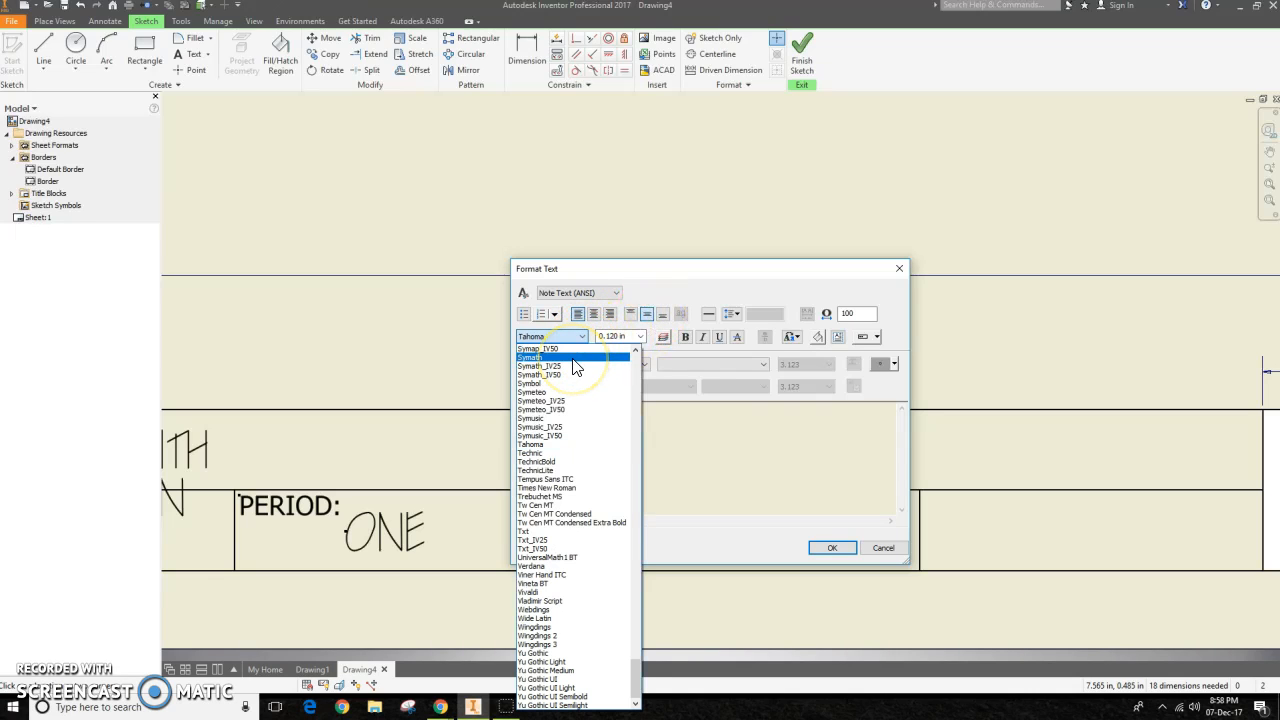
pyautogui.click(732, 443)
pyautogui.click(620, 365)
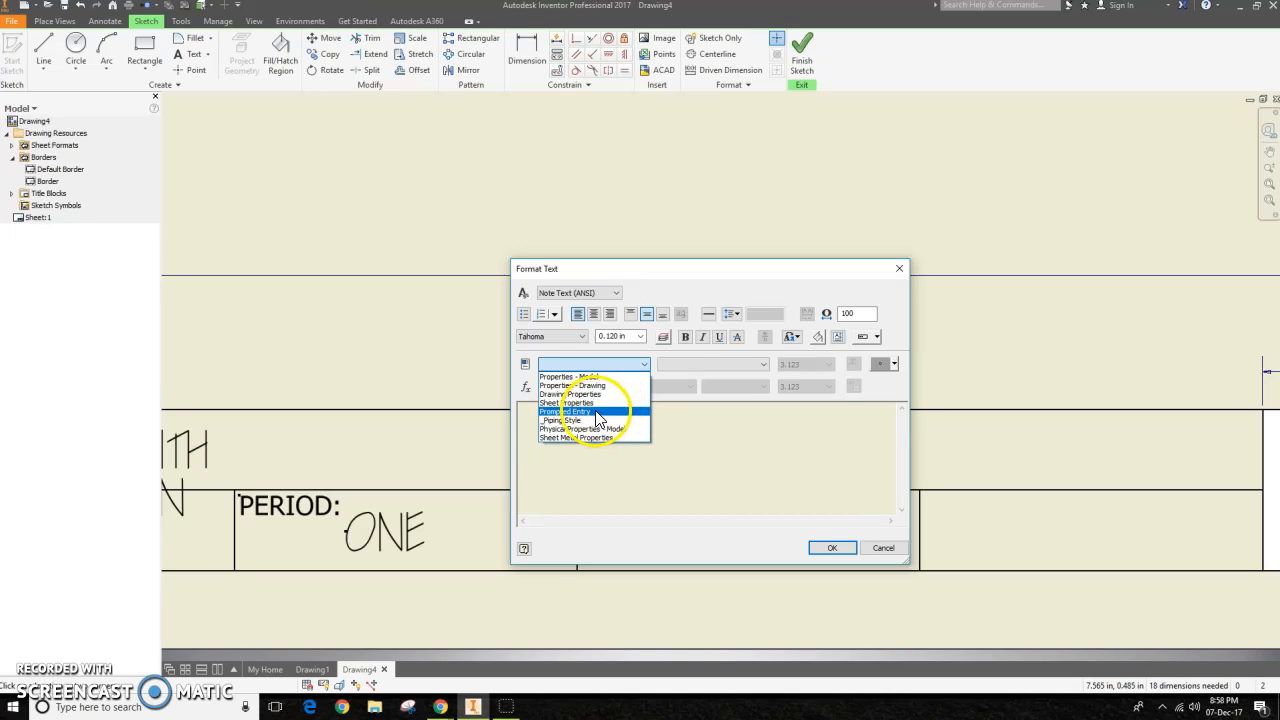
pyautogui.click(597, 412)
# Format the prompted entry as CityBlueprint at 0.240 in, replace its prompt with SCALE and place the text.
pyautogui.click(563, 338)
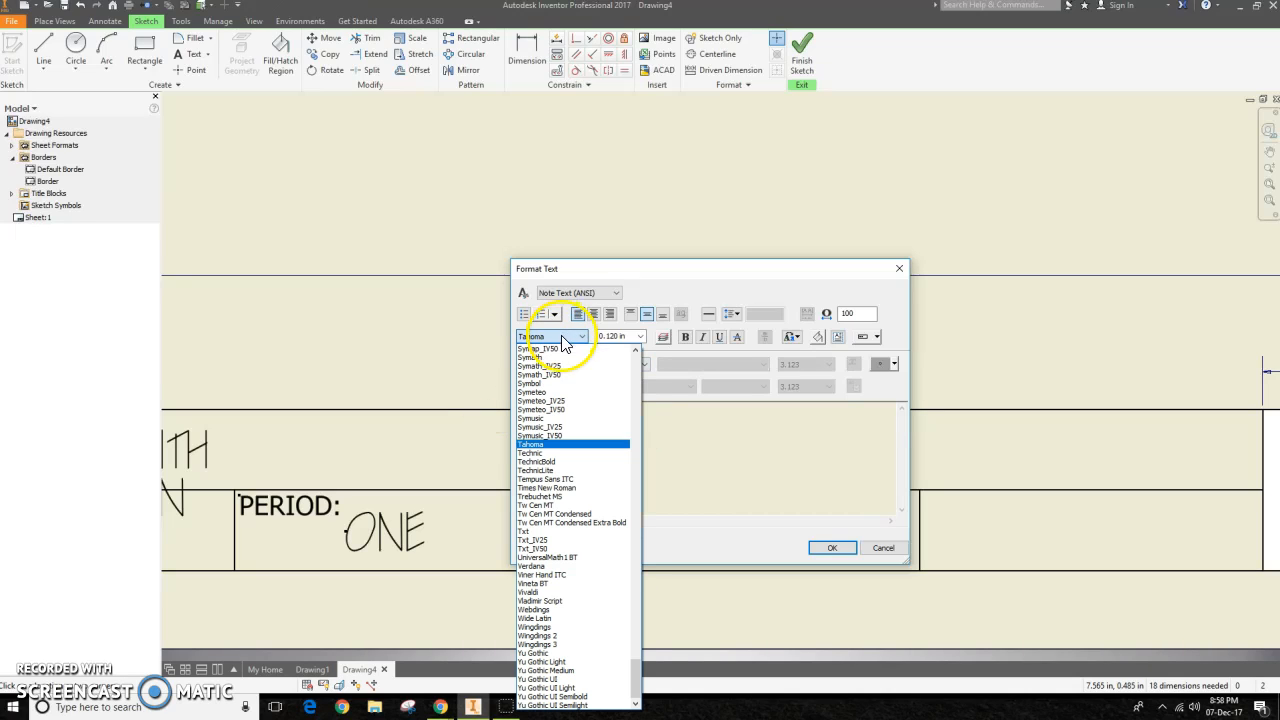
pyautogui.press('c')
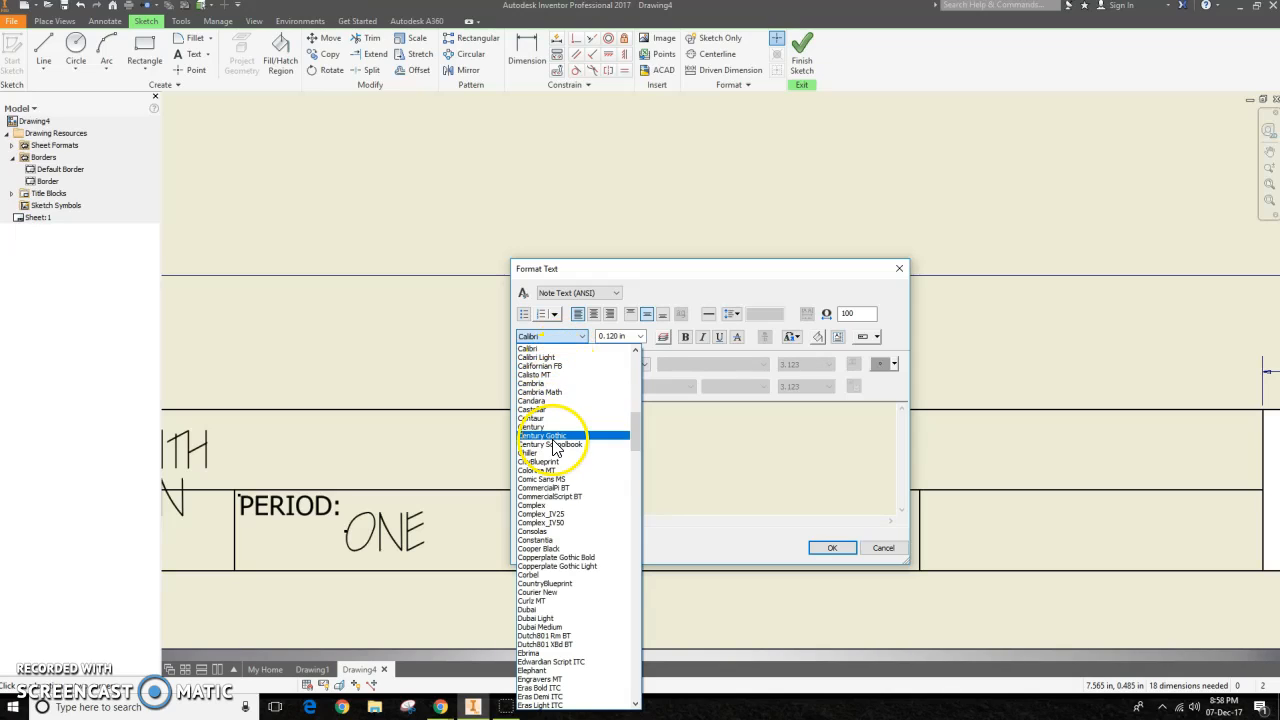
pyautogui.click(553, 462)
pyautogui.click(640, 336)
pyautogui.click(622, 368)
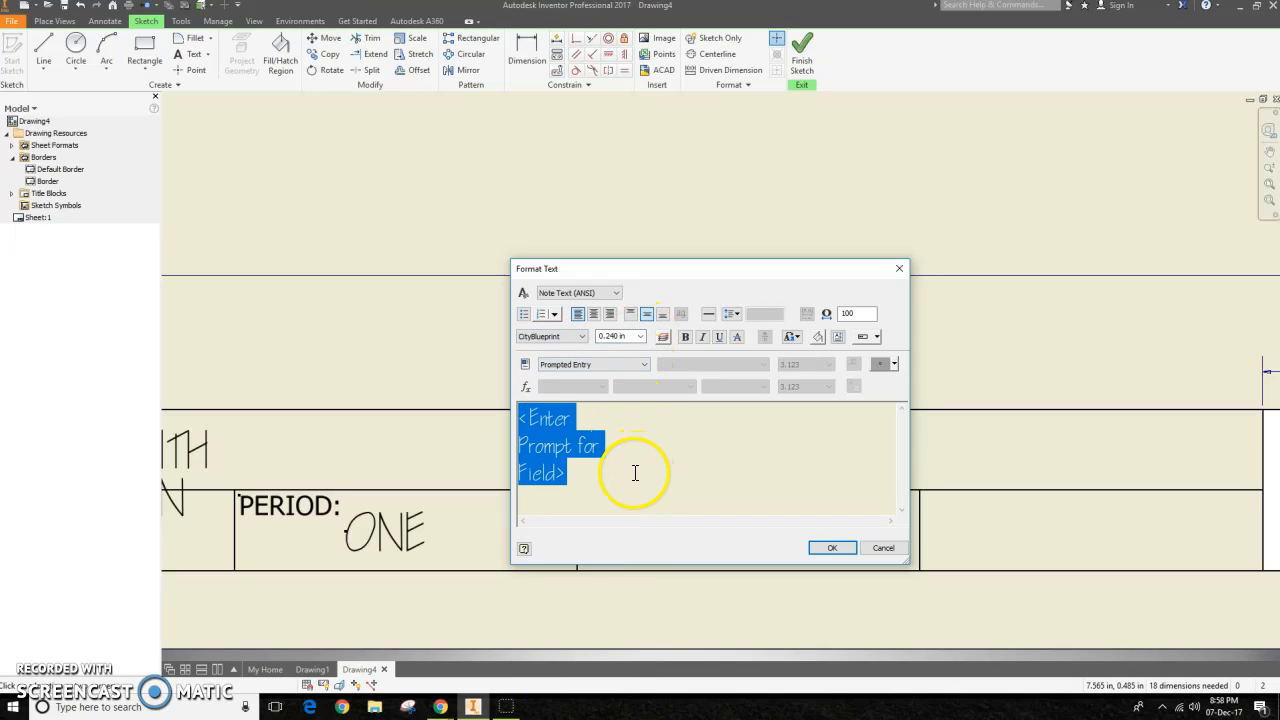
pyautogui.write('SA')
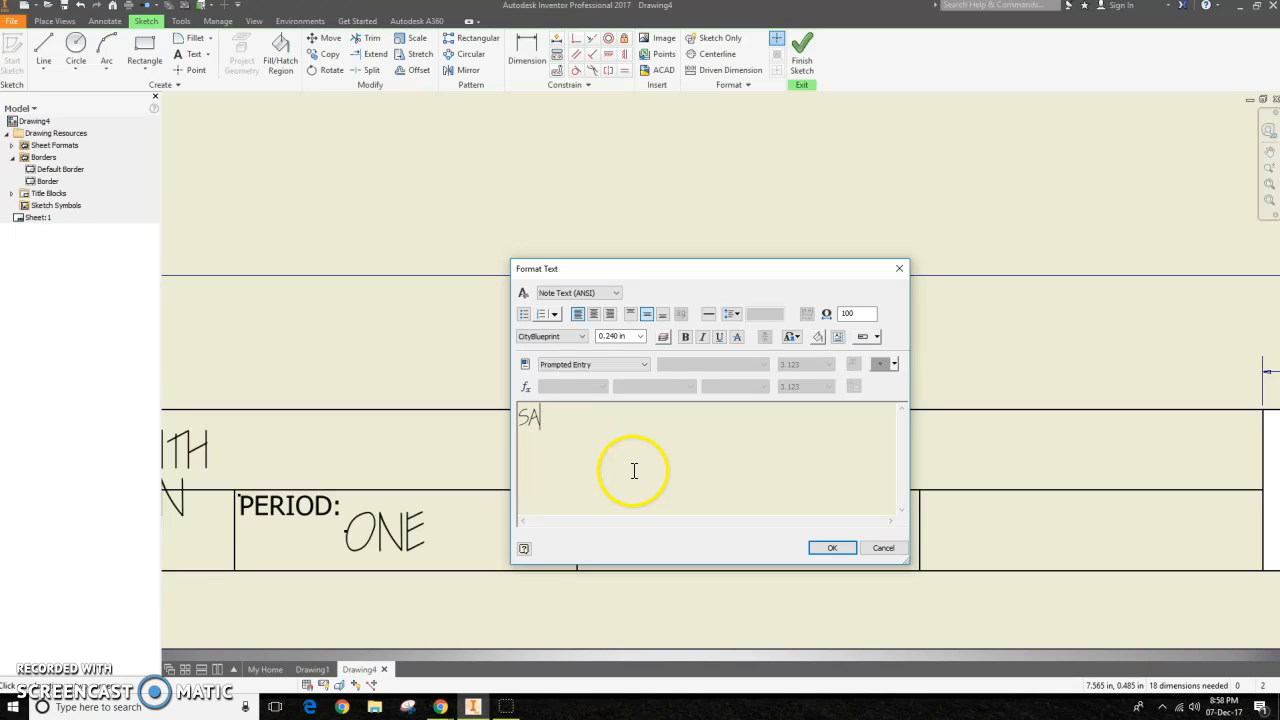
pyautogui.write('CLE')
pyautogui.click(832, 547)
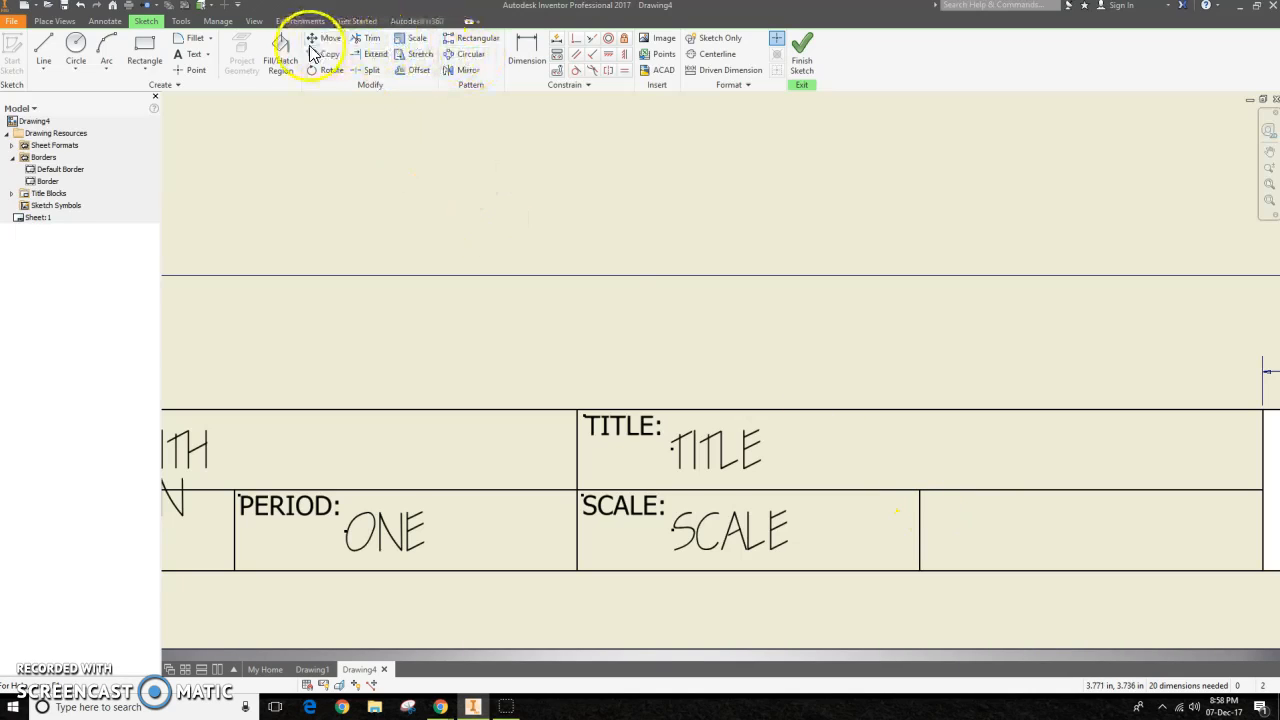
# Add the label SHEET: in the empty lower cell beside the SCALE cell and shift it slightly in from the cell's corner.
pyautogui.click(920, 491)
pyautogui.click(1257, 570)
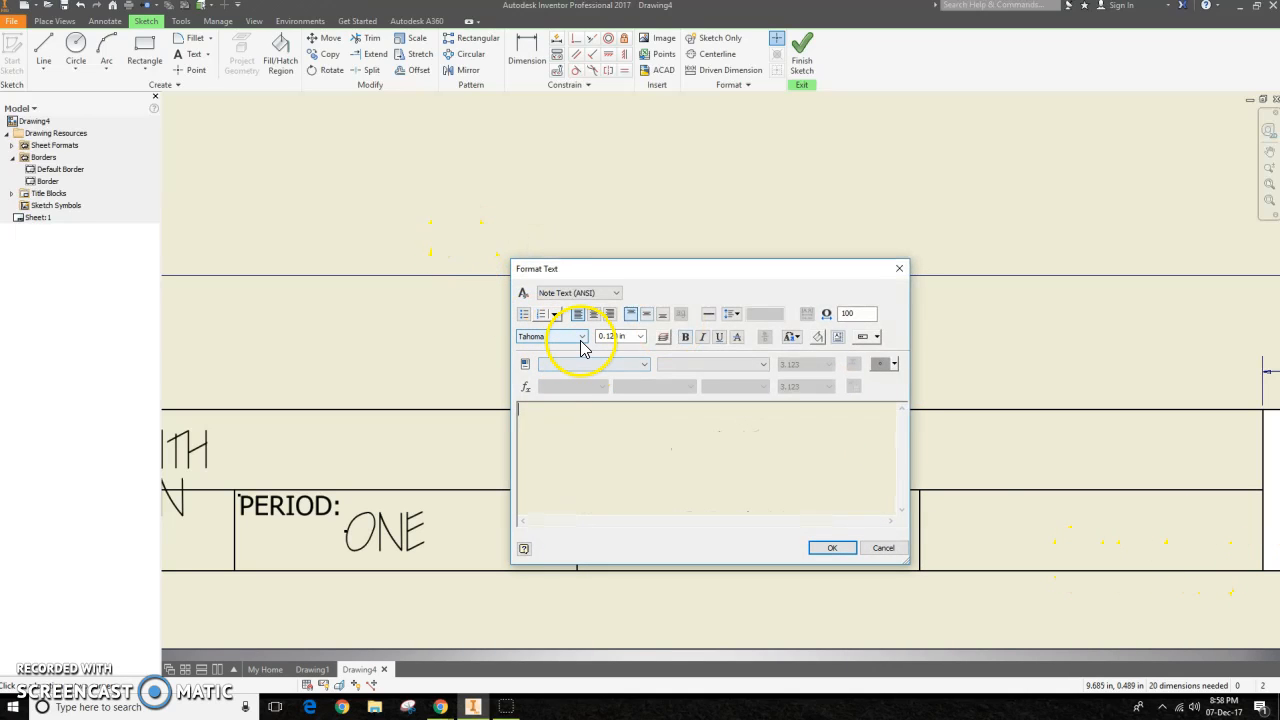
pyautogui.click(580, 419)
pyautogui.write('SHEET:')
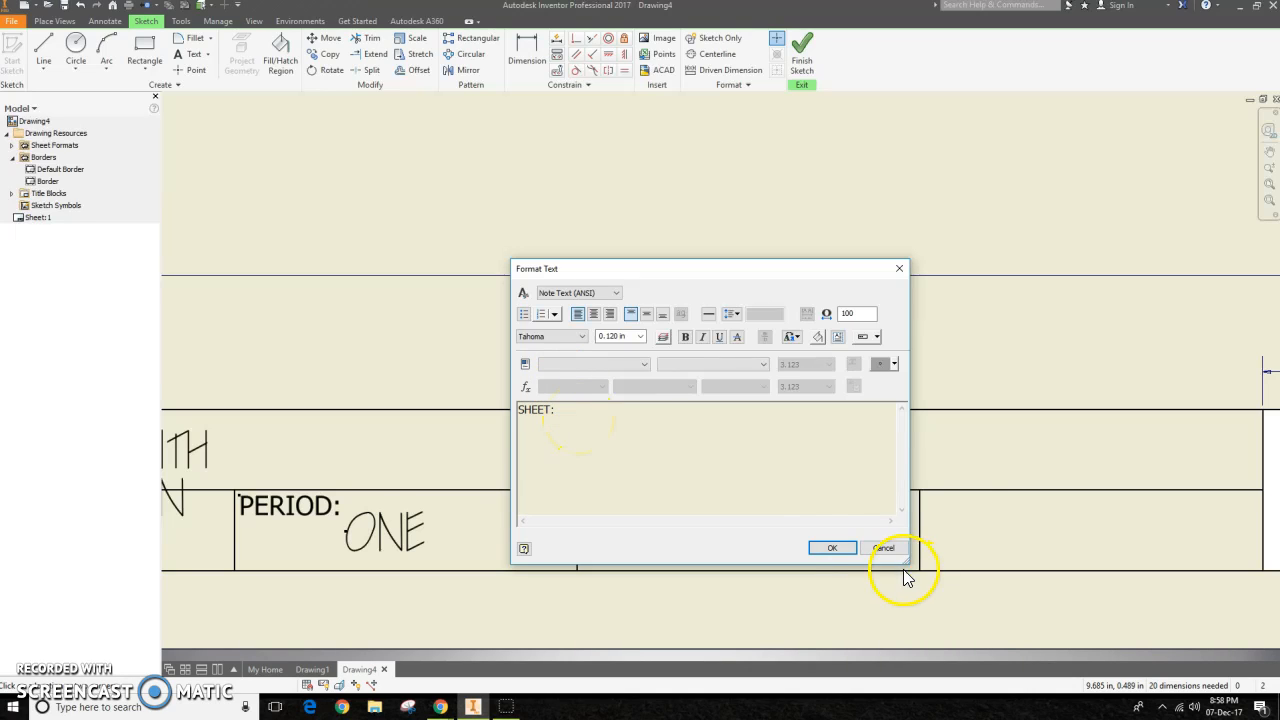
pyautogui.click(840, 548)
pyautogui.press('Escape')
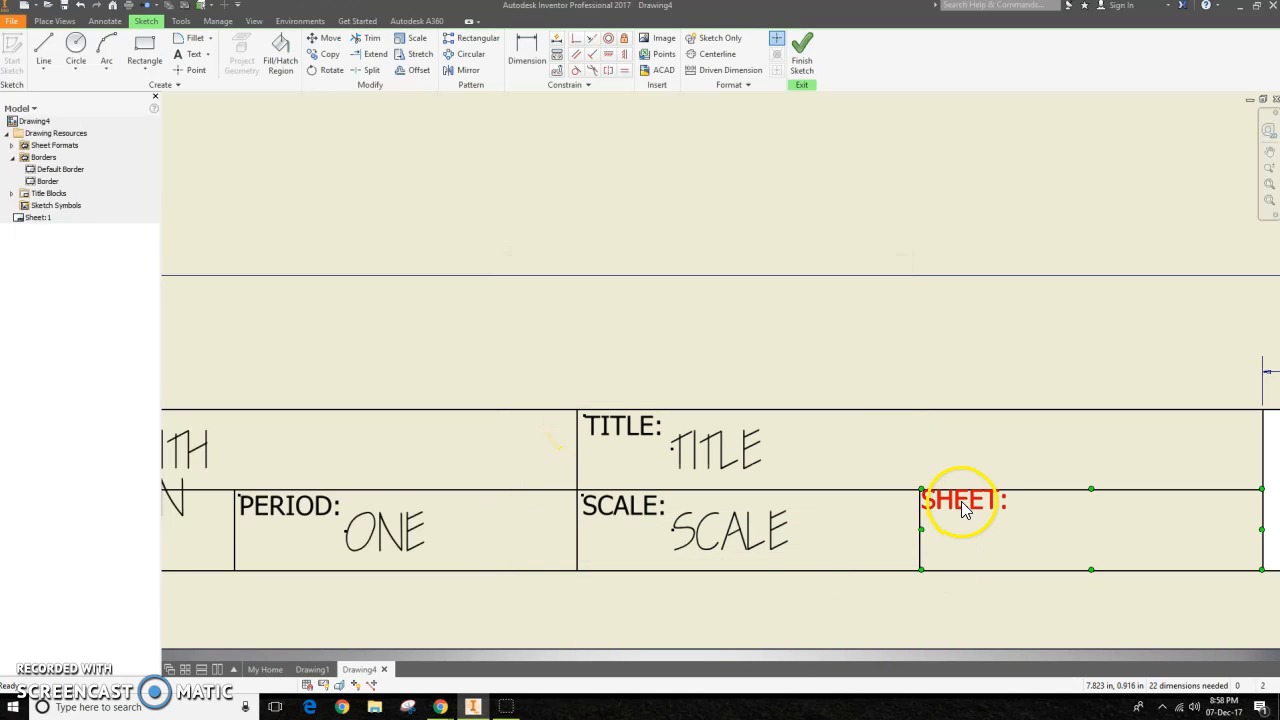
pyautogui.moveTo(961, 502); pyautogui.dragTo(963, 508)
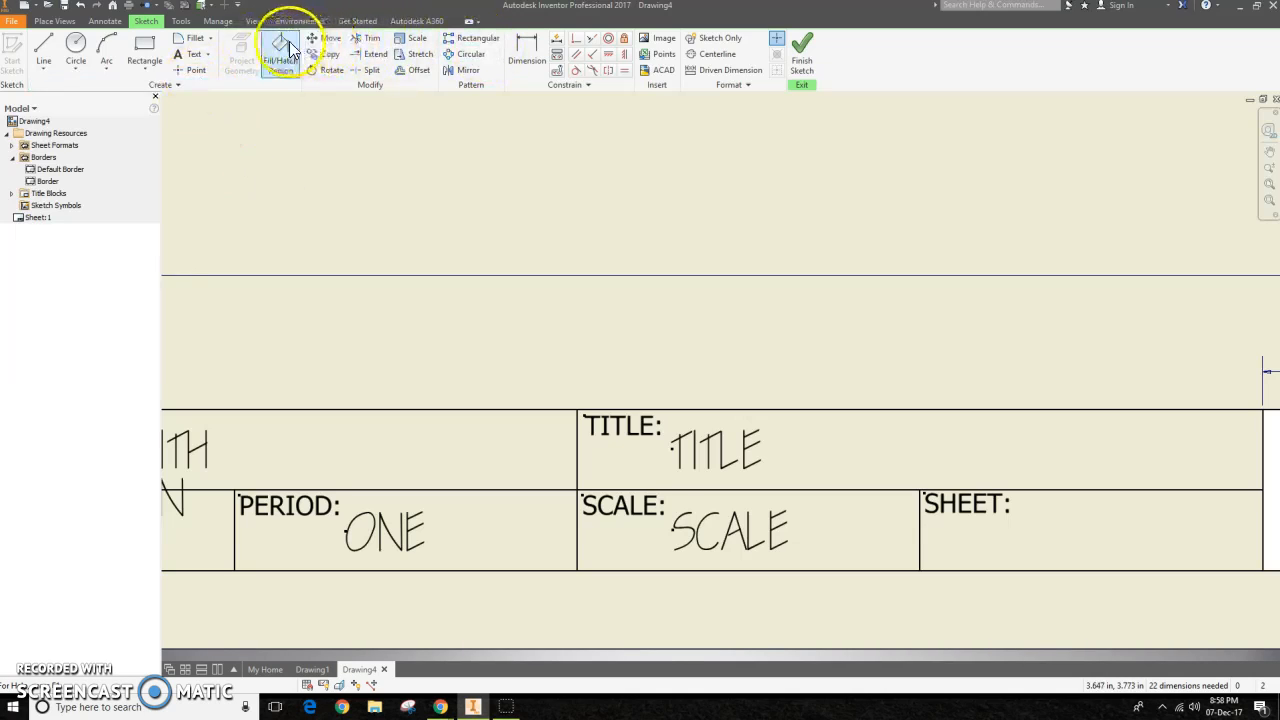
# Start a middle-justified text box filling the rest of the cell beside SHEET: and insert a Prompted Entry field.
pyautogui.click(186, 54)
pyautogui.moveTo(1014, 490); pyautogui.dragTo(1260, 569)
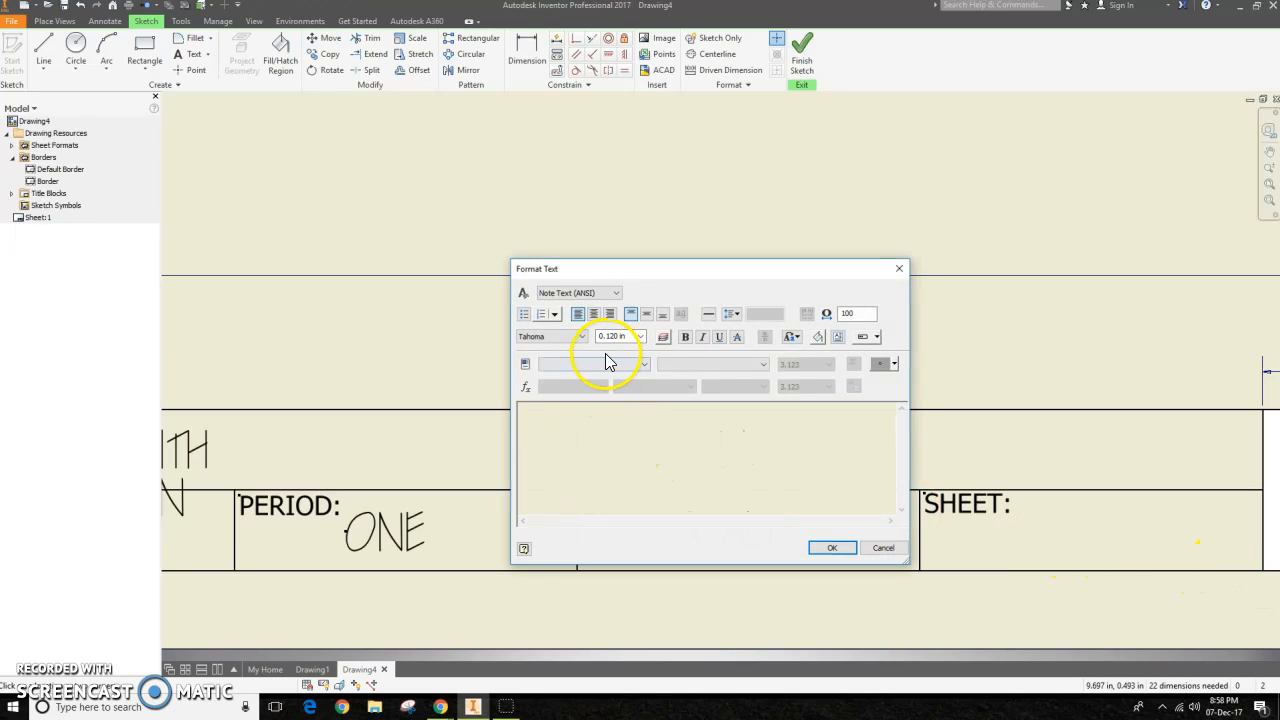
pyautogui.click(646, 313)
pyautogui.click(600, 364)
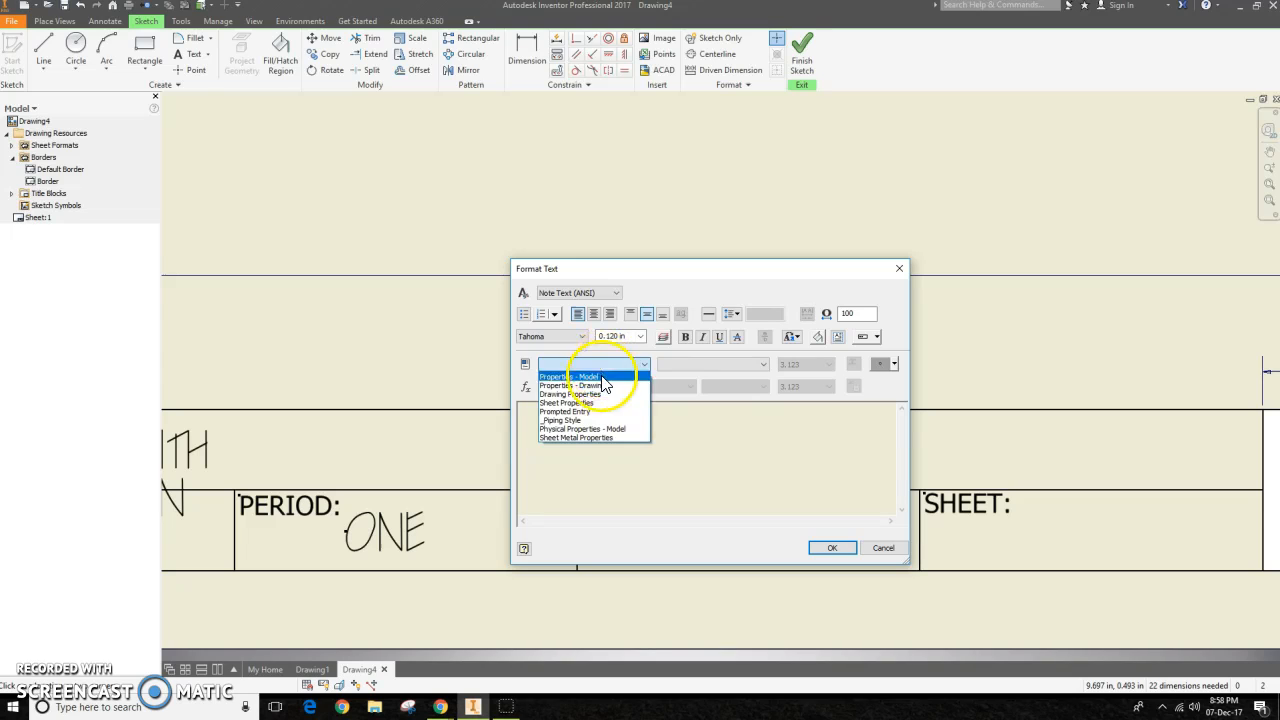
pyautogui.click(598, 412)
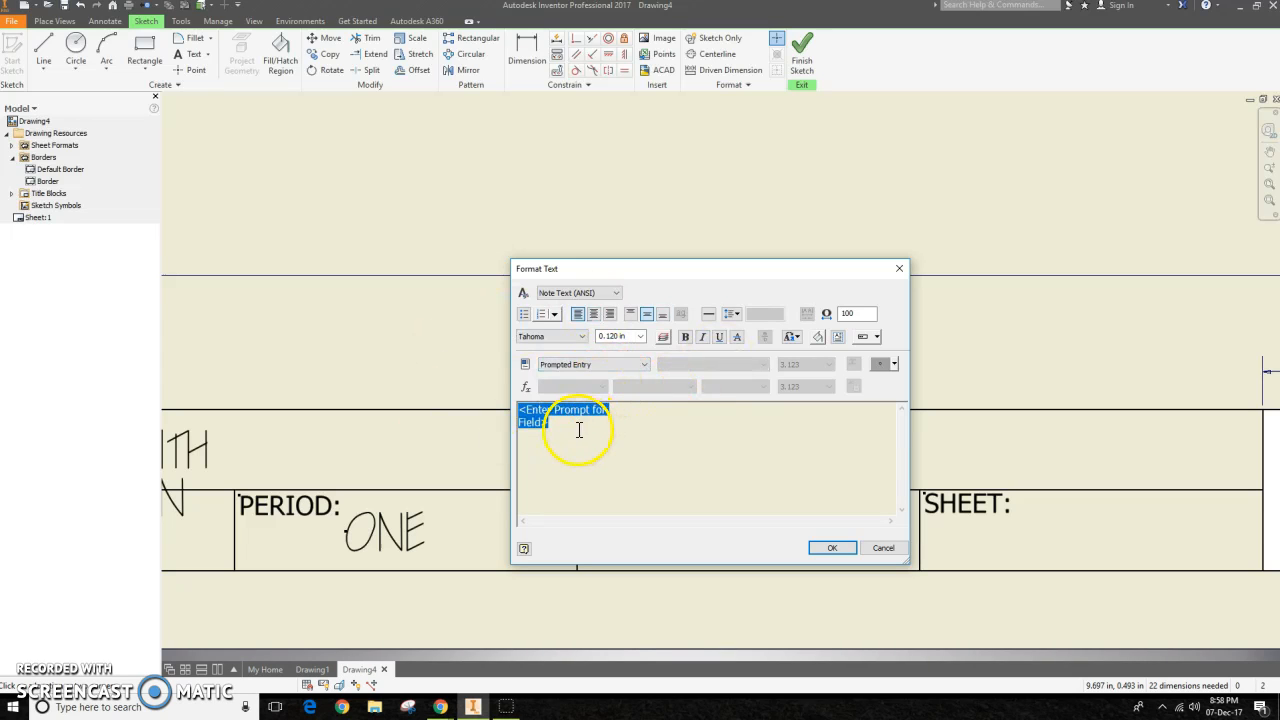
# Format the sheet cell's prompted entry as CityBlueprint at 0.240 in, replace its prompt with SHEET # and place the text.
pyautogui.click(538, 338)
pyautogui.press('c')
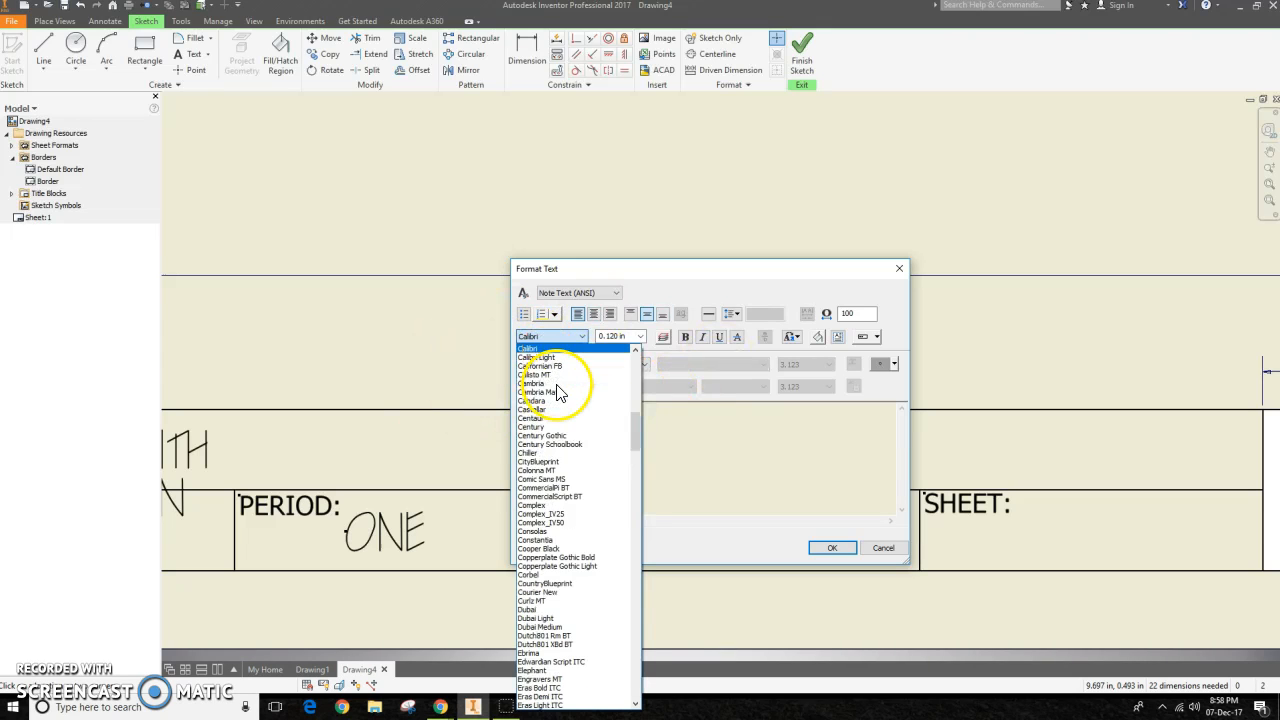
pyautogui.click(557, 461)
pyautogui.click(628, 337)
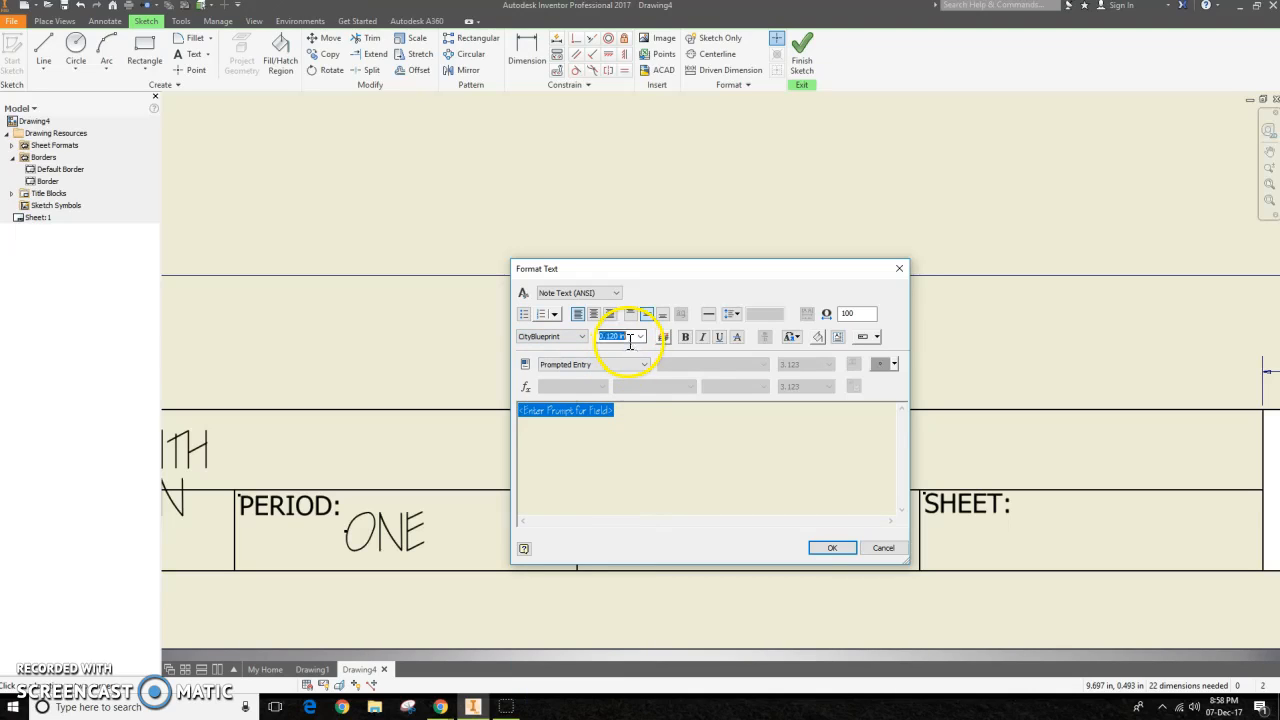
pyautogui.click(640, 337)
pyautogui.click(628, 372)
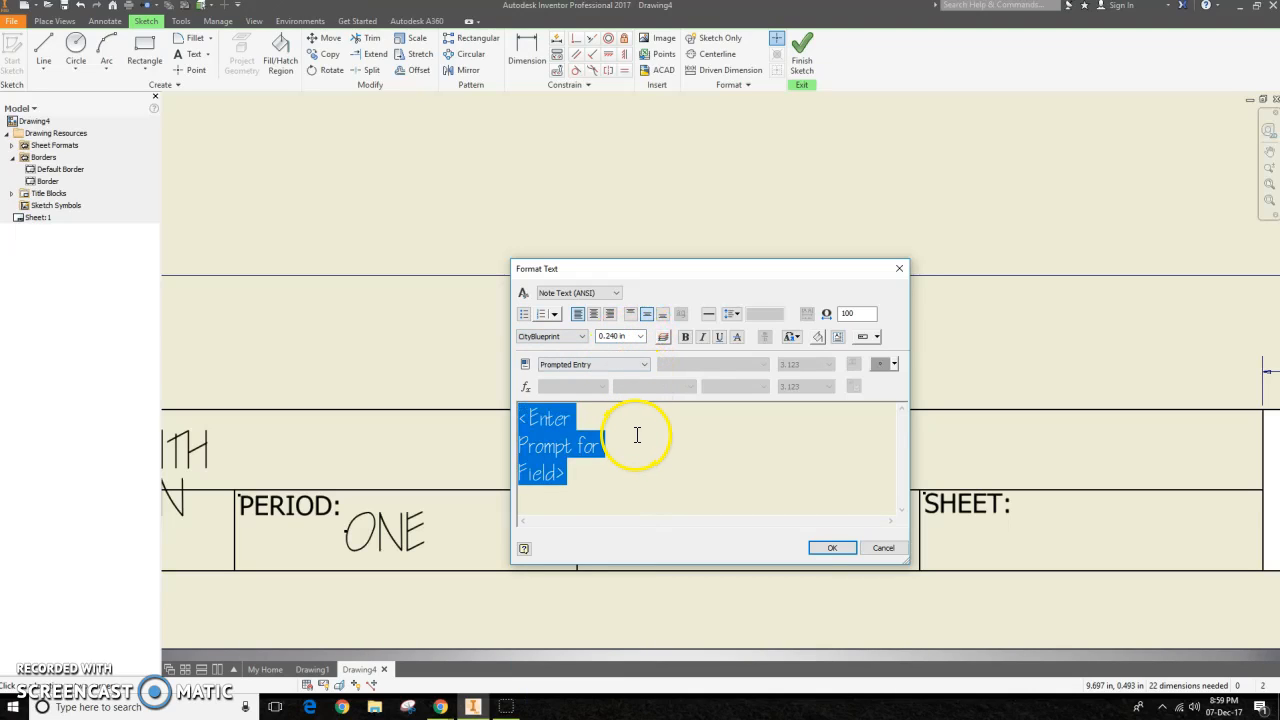
pyautogui.write('SHEET #')
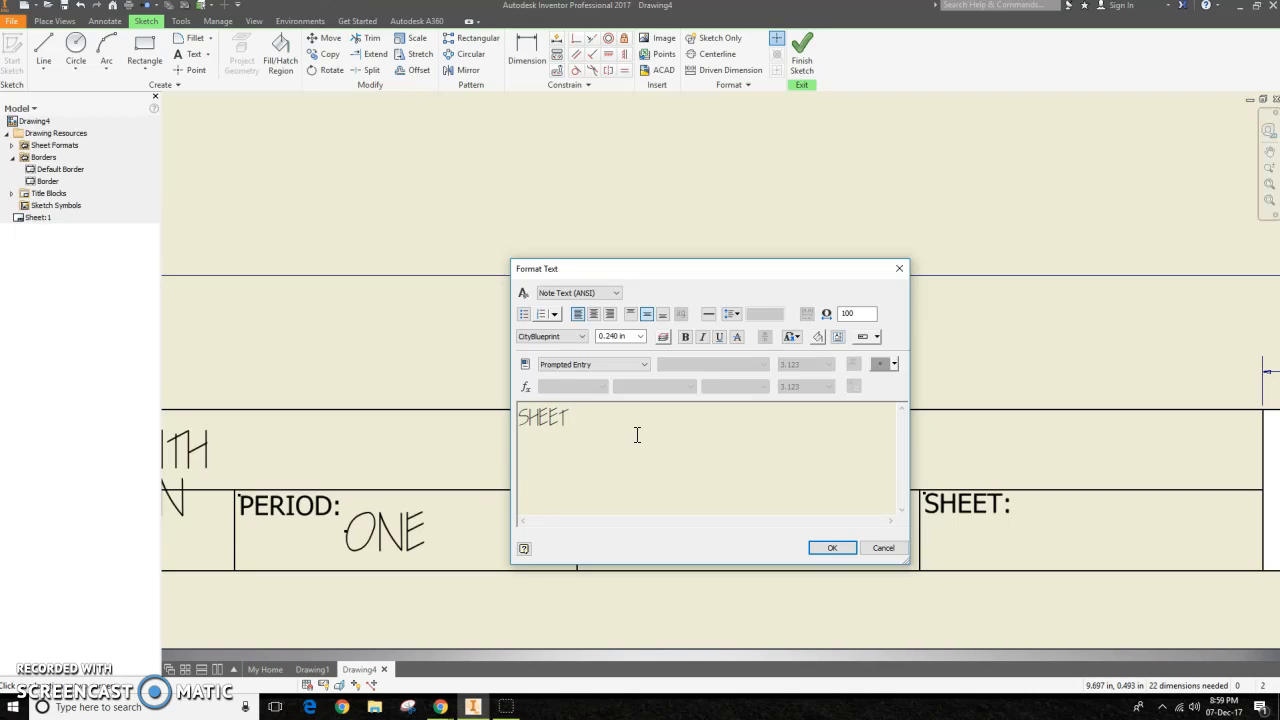
pyautogui.click(831, 548)
# Finish the title block sketch and save it under the name TITLE BLOCK B.
pyautogui.scroll(-2, 858, 567)
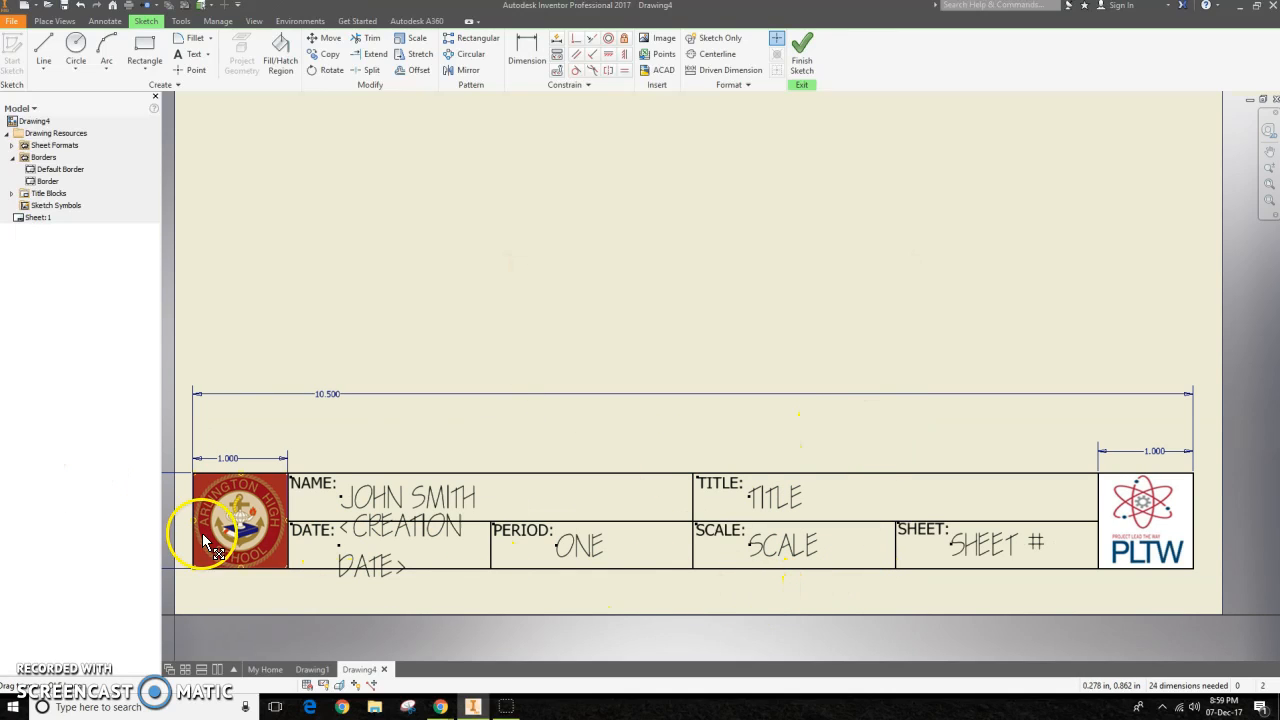
pyautogui.scroll(-1, 570, 502)
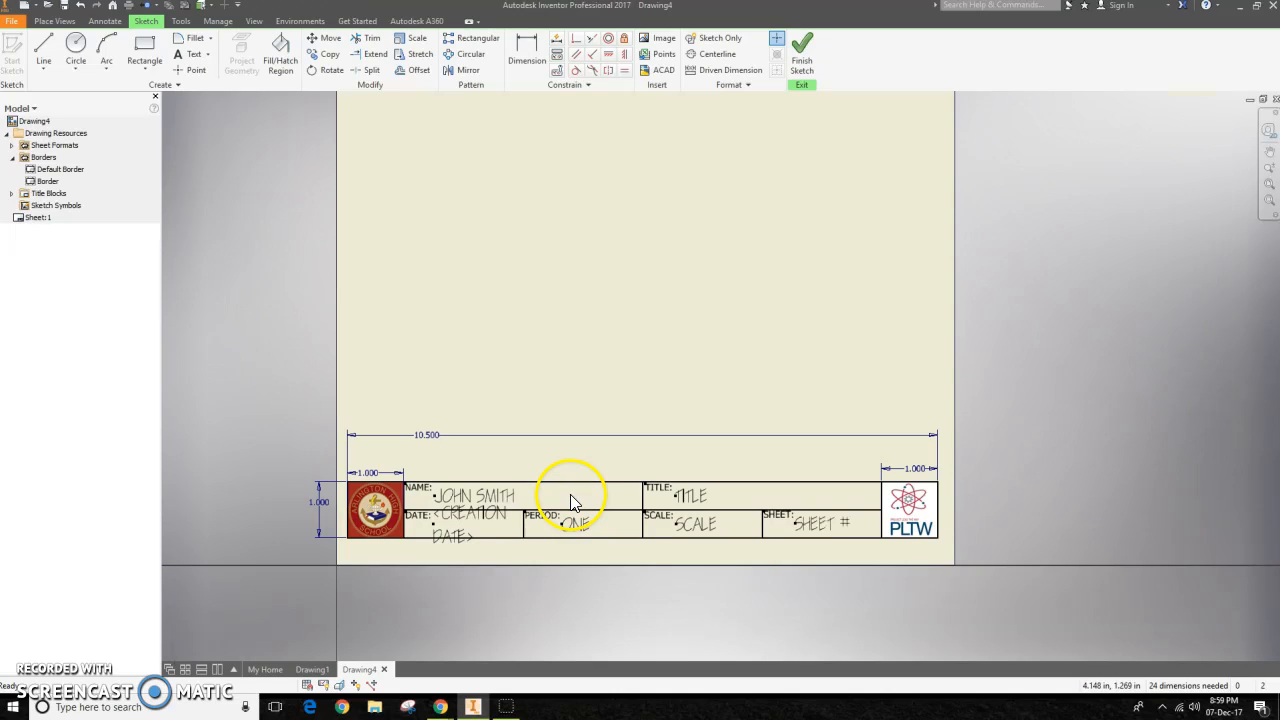
pyautogui.scroll(-2, 555, 378)
pyautogui.click(801, 50)
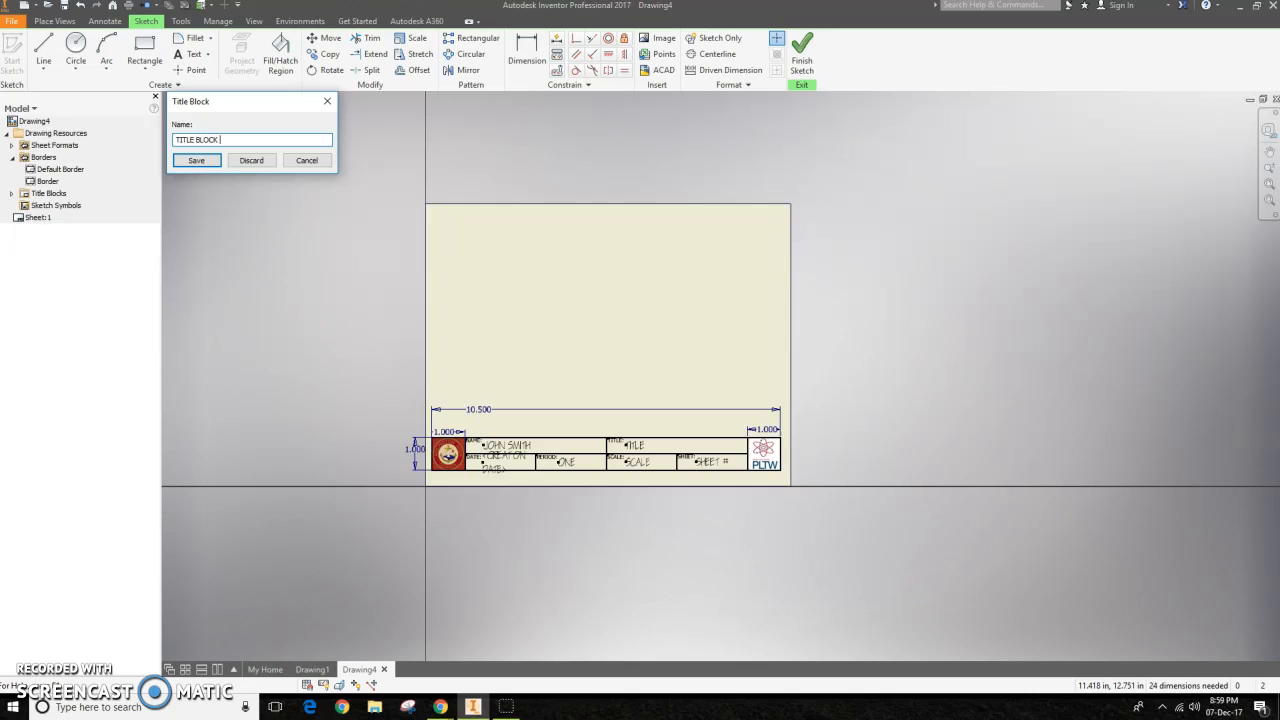
pyautogui.click(196, 160)
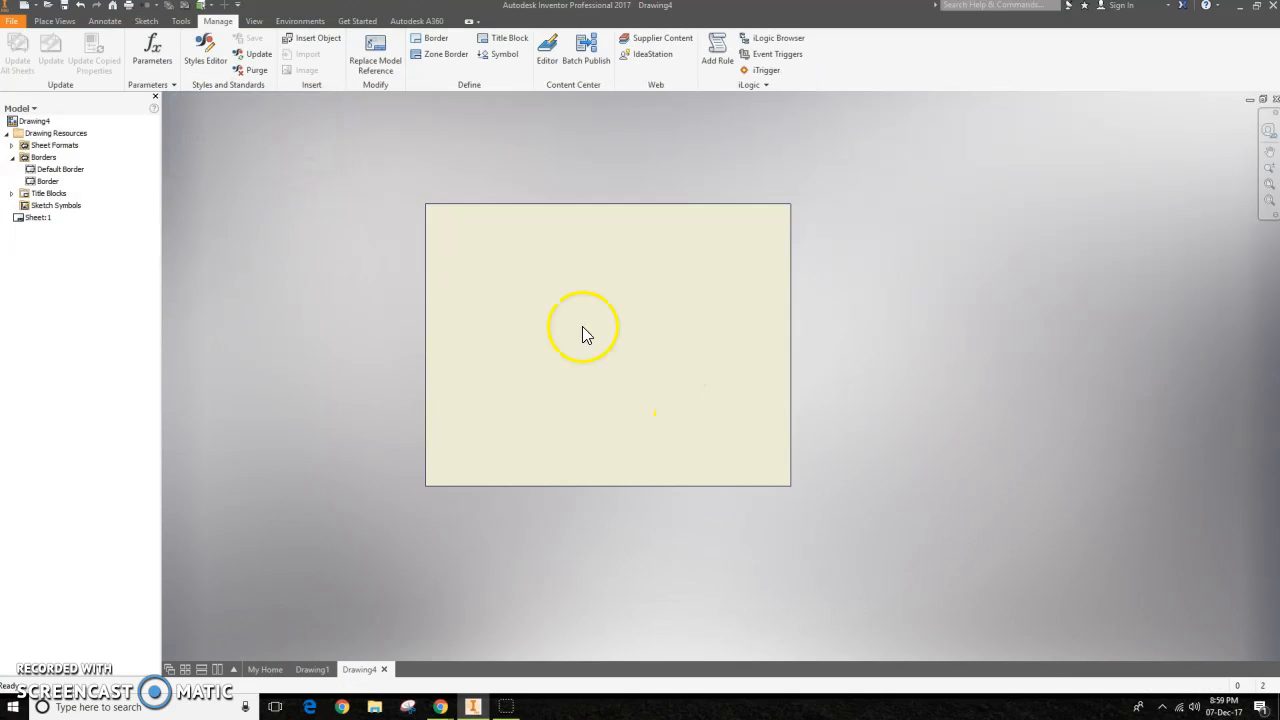
# Insert the custom Border and TITLE BLOCK B on the sheet, leaving the TITLE, SCALE and SHEET # prompts blank.
pyautogui.doubleClick(31, 186)
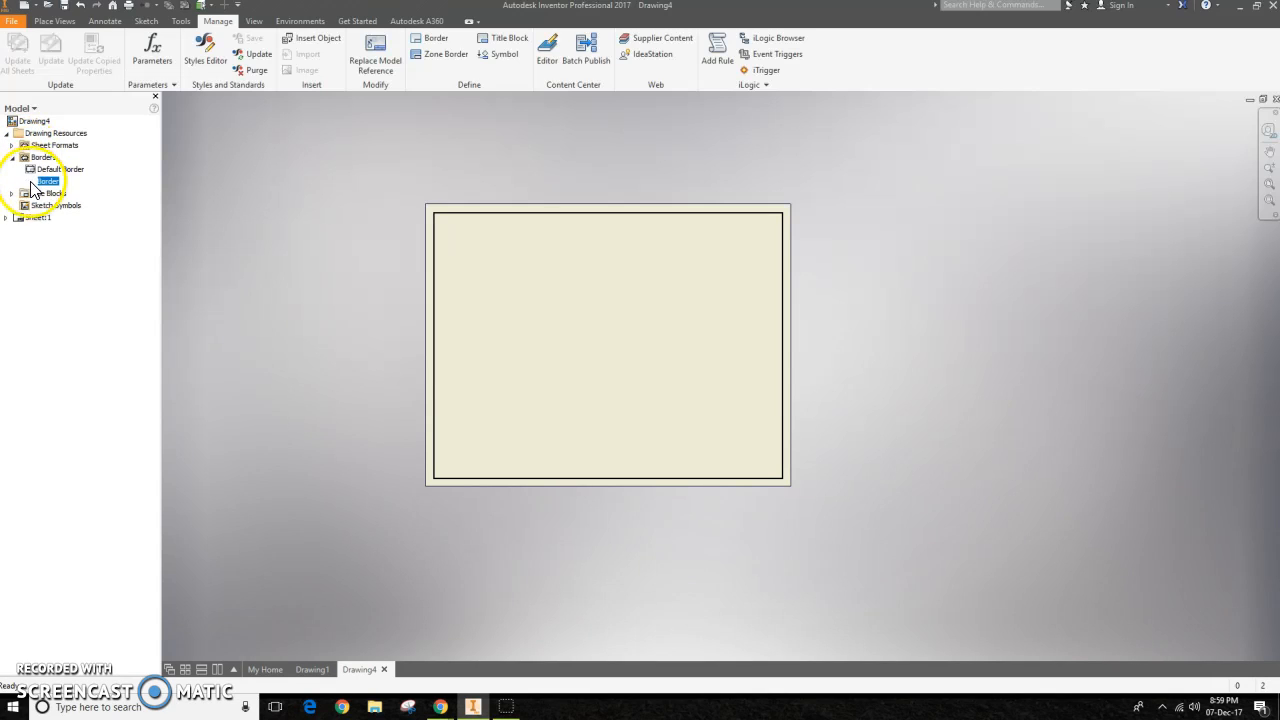
pyautogui.click(12, 194)
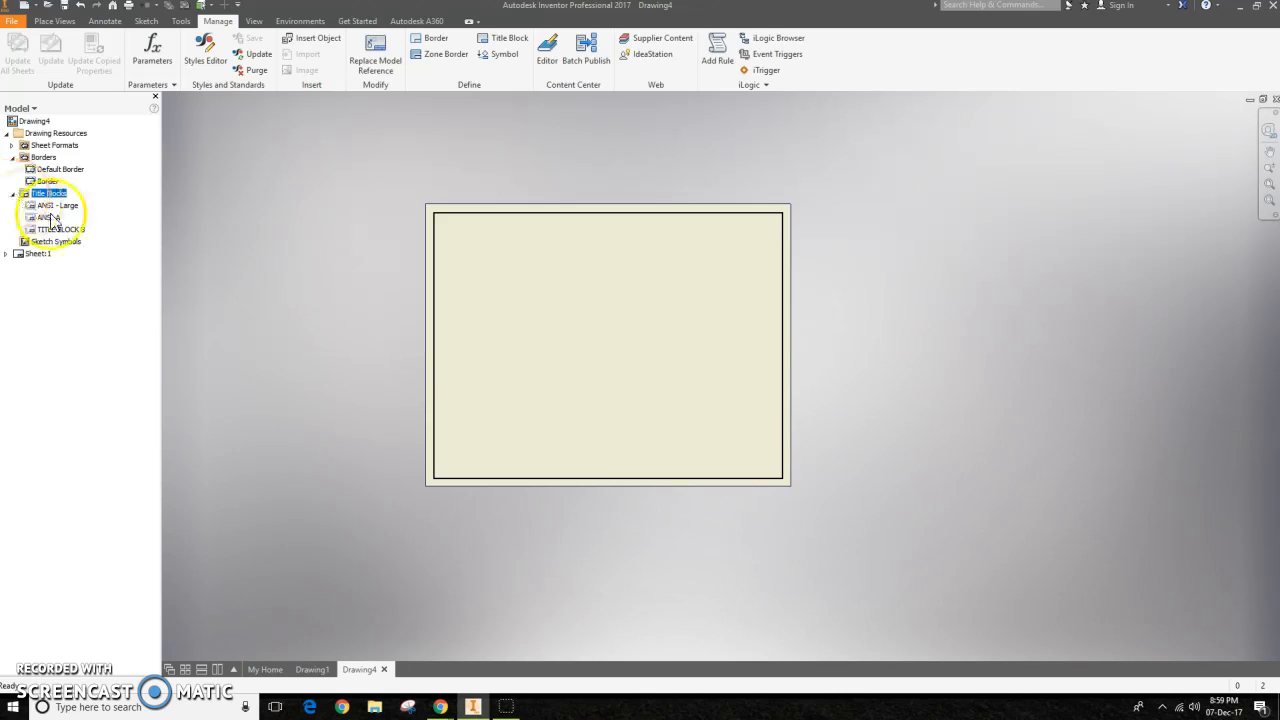
pyautogui.doubleClick(59, 231)
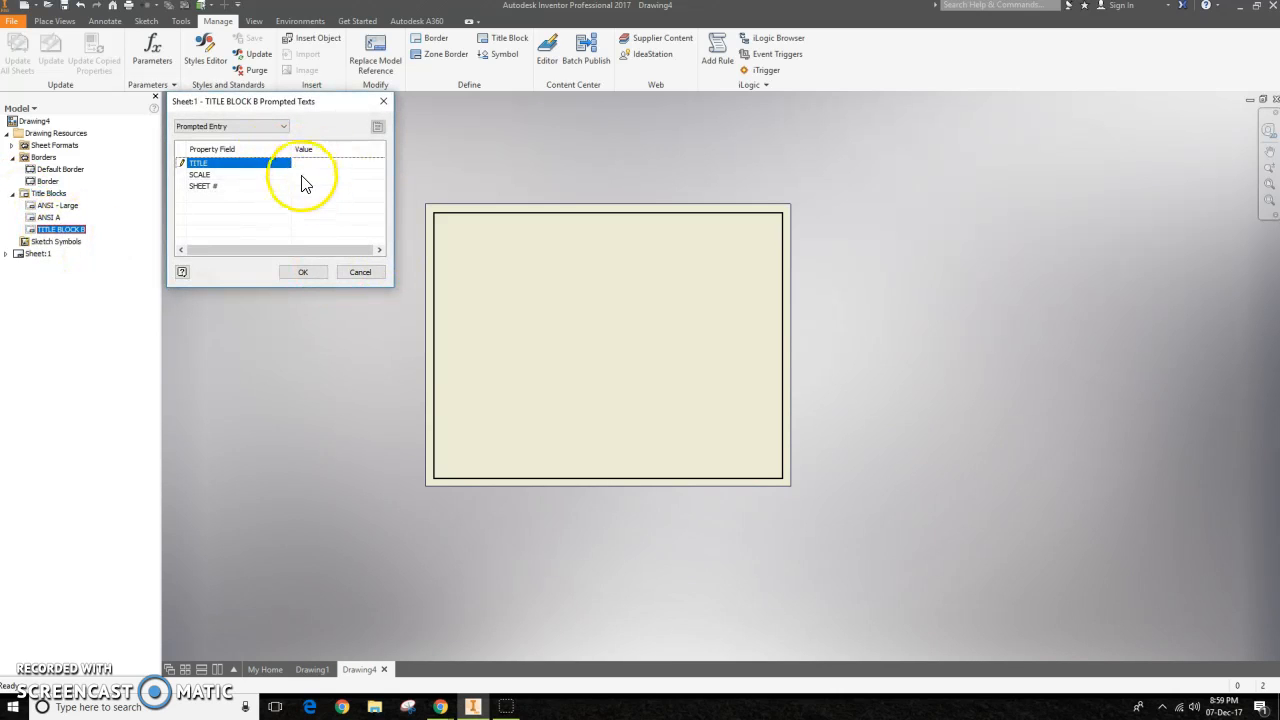
pyautogui.click(306, 271)
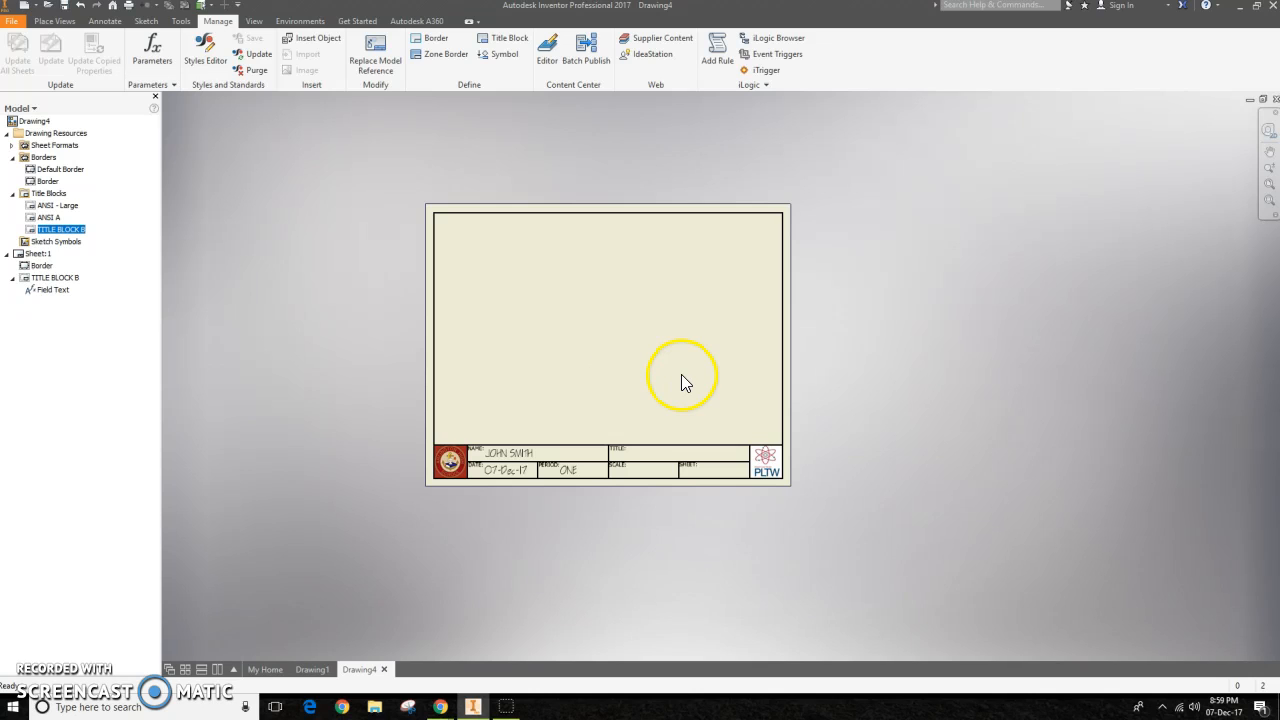
# Save a copy of the drawing as a template named Title Block B in the Templates folder.
pyautogui.click(12, 21)
pyautogui.moveTo(55, 170)
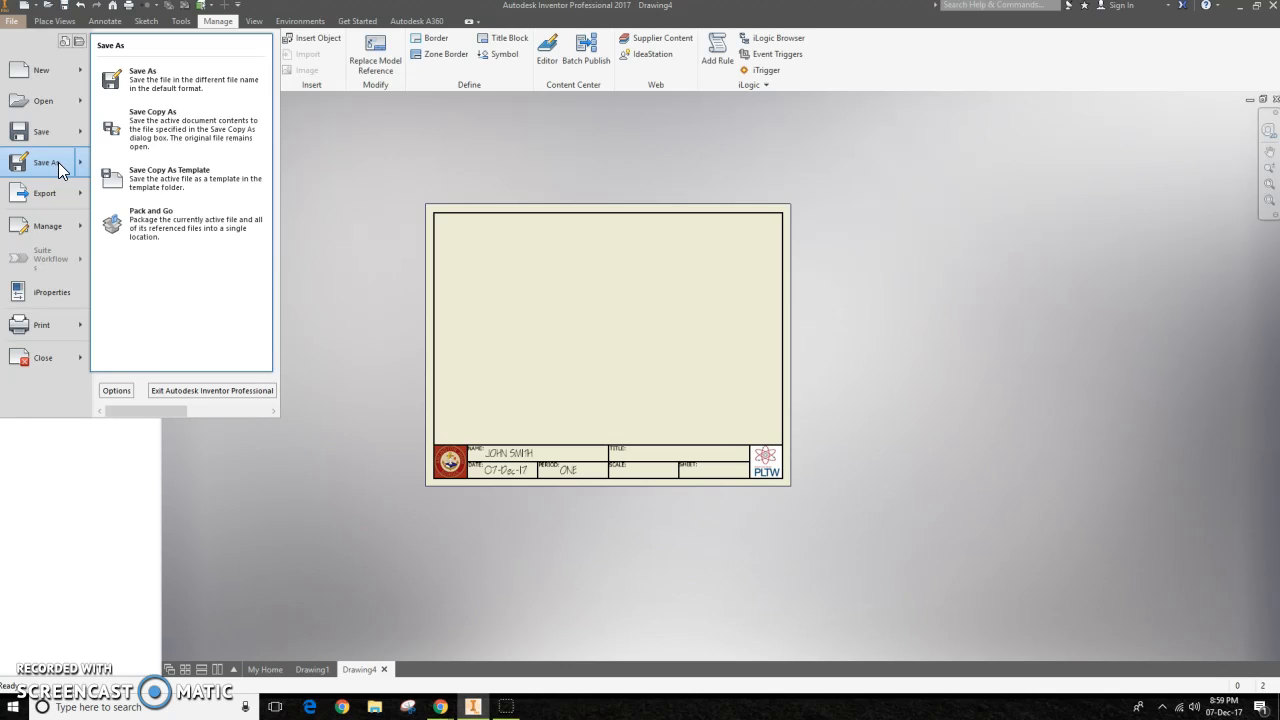
pyautogui.click(159, 181)
pyautogui.moveTo(660, 410); pyautogui.dragTo(565, 410)
pyautogui.write('Tit')
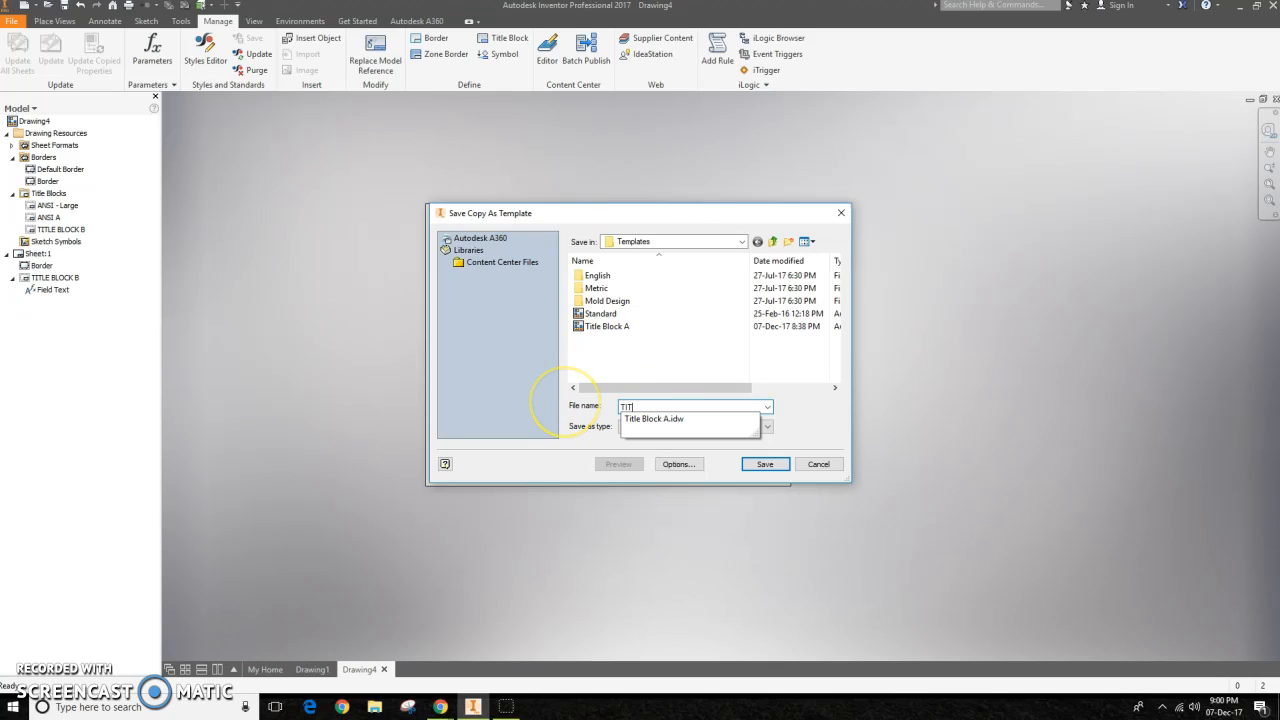
pyautogui.write('le Block B')
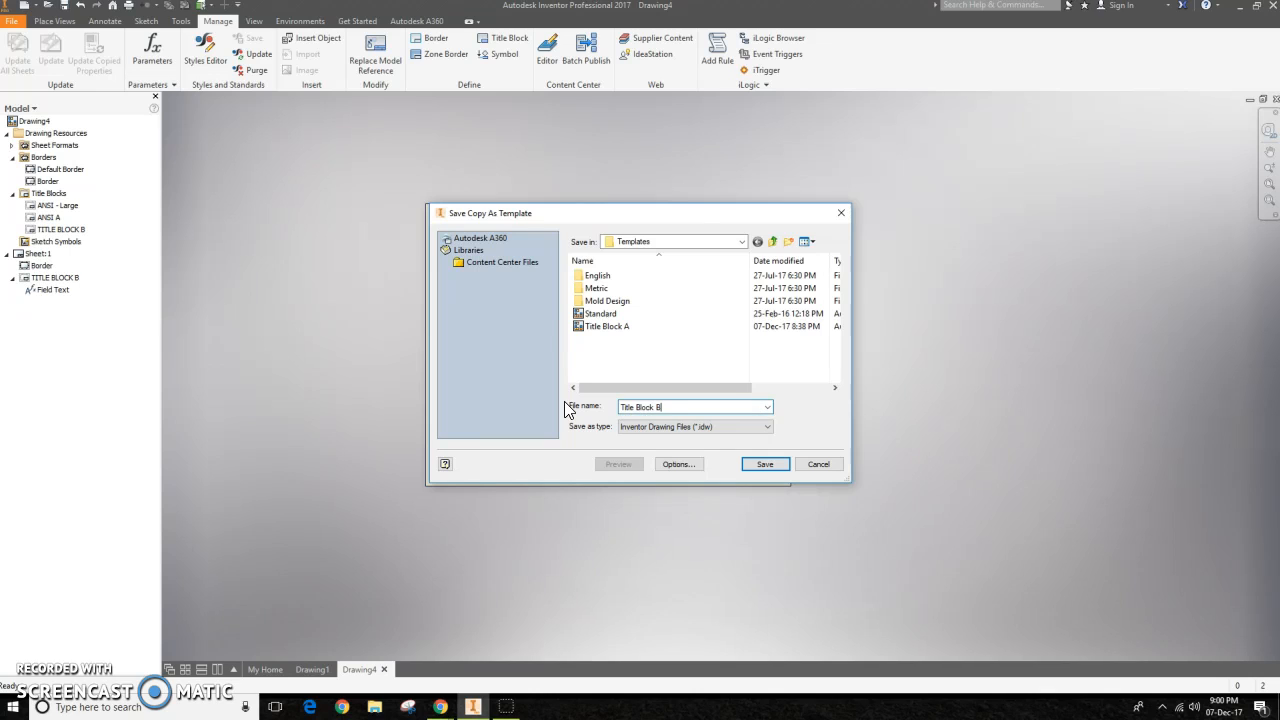
pyautogui.click(766, 464)
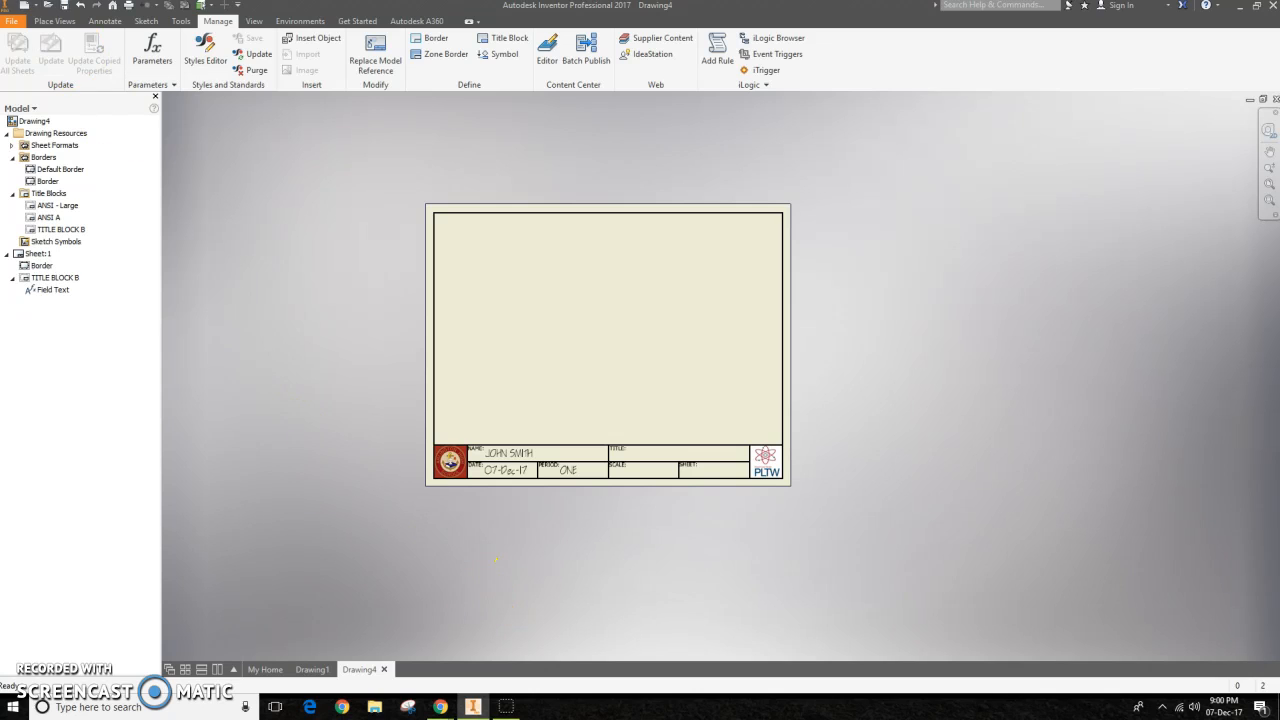
# Start a new file and select the Title Block B.idw drawing template.
pyautogui.click(14, 24)
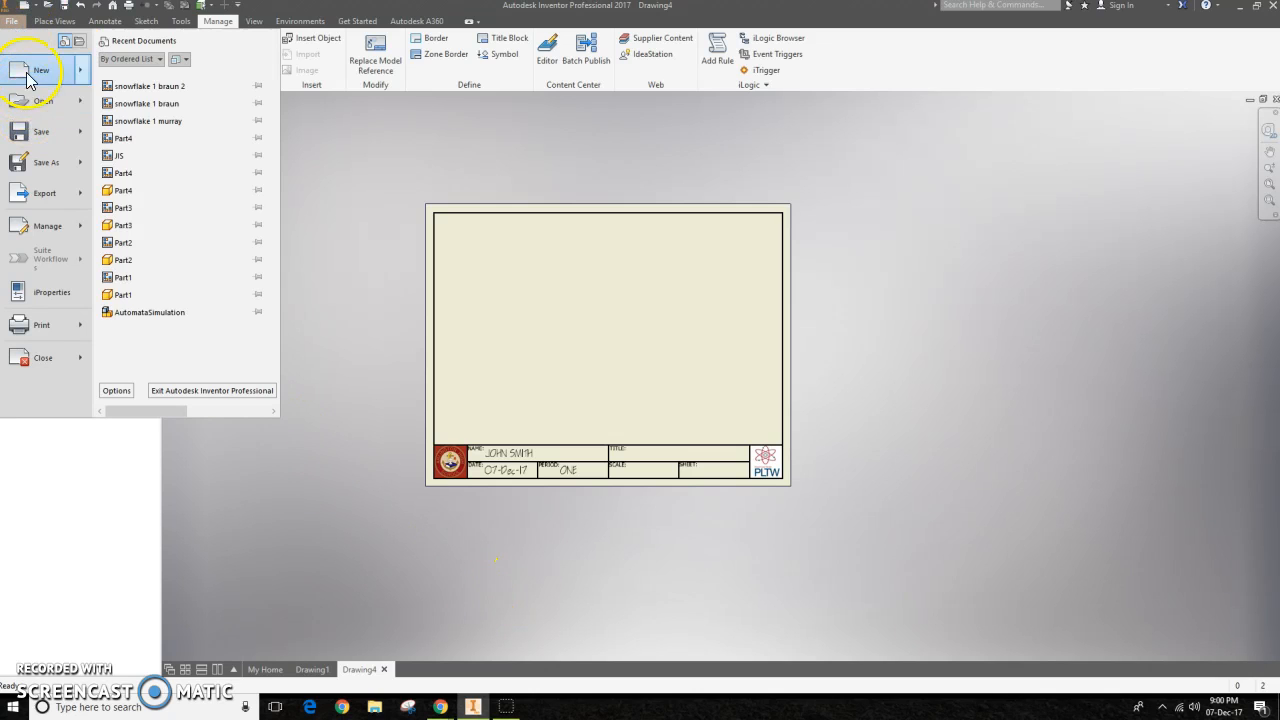
pyautogui.click(28, 68)
pyautogui.click(706, 400)
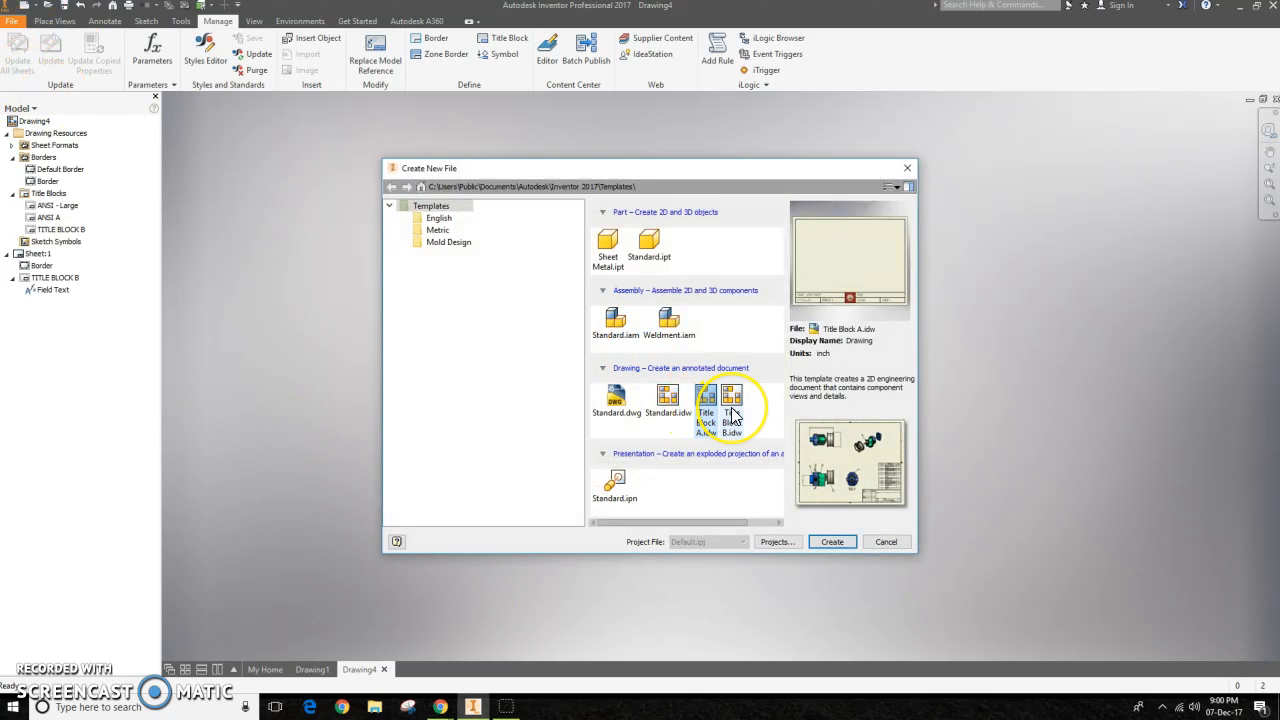
pyautogui.click(733, 410)
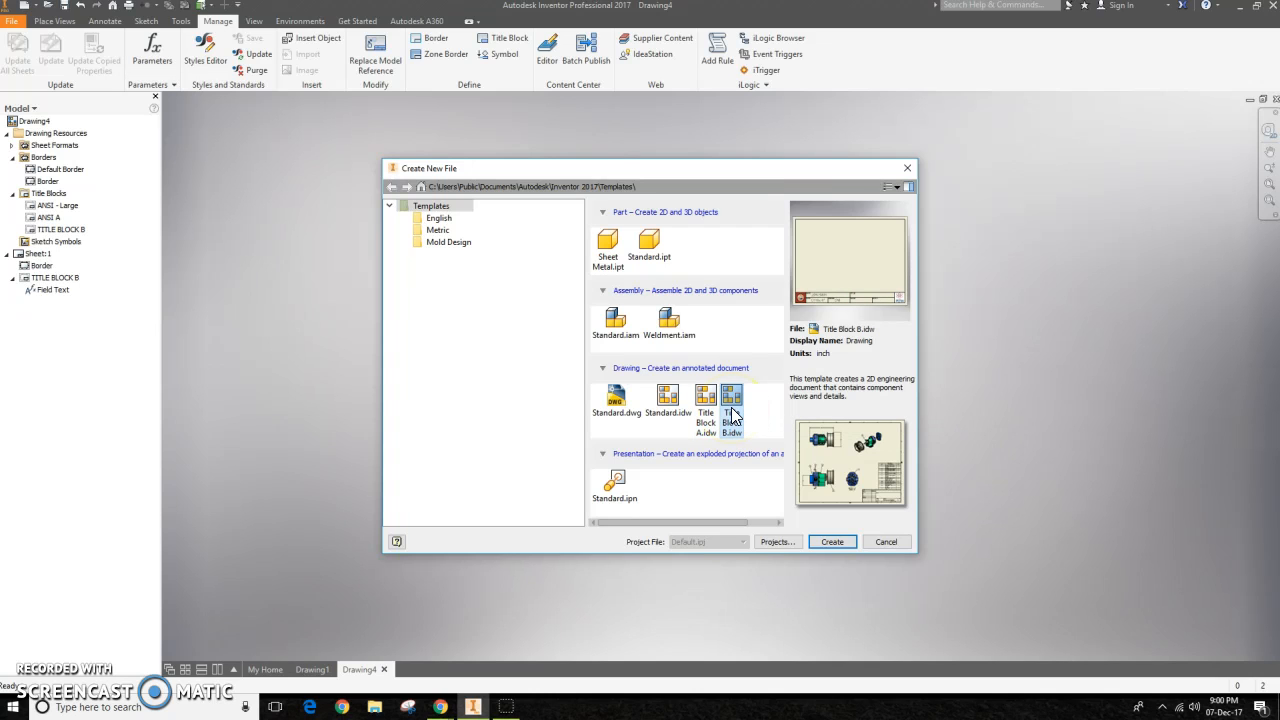